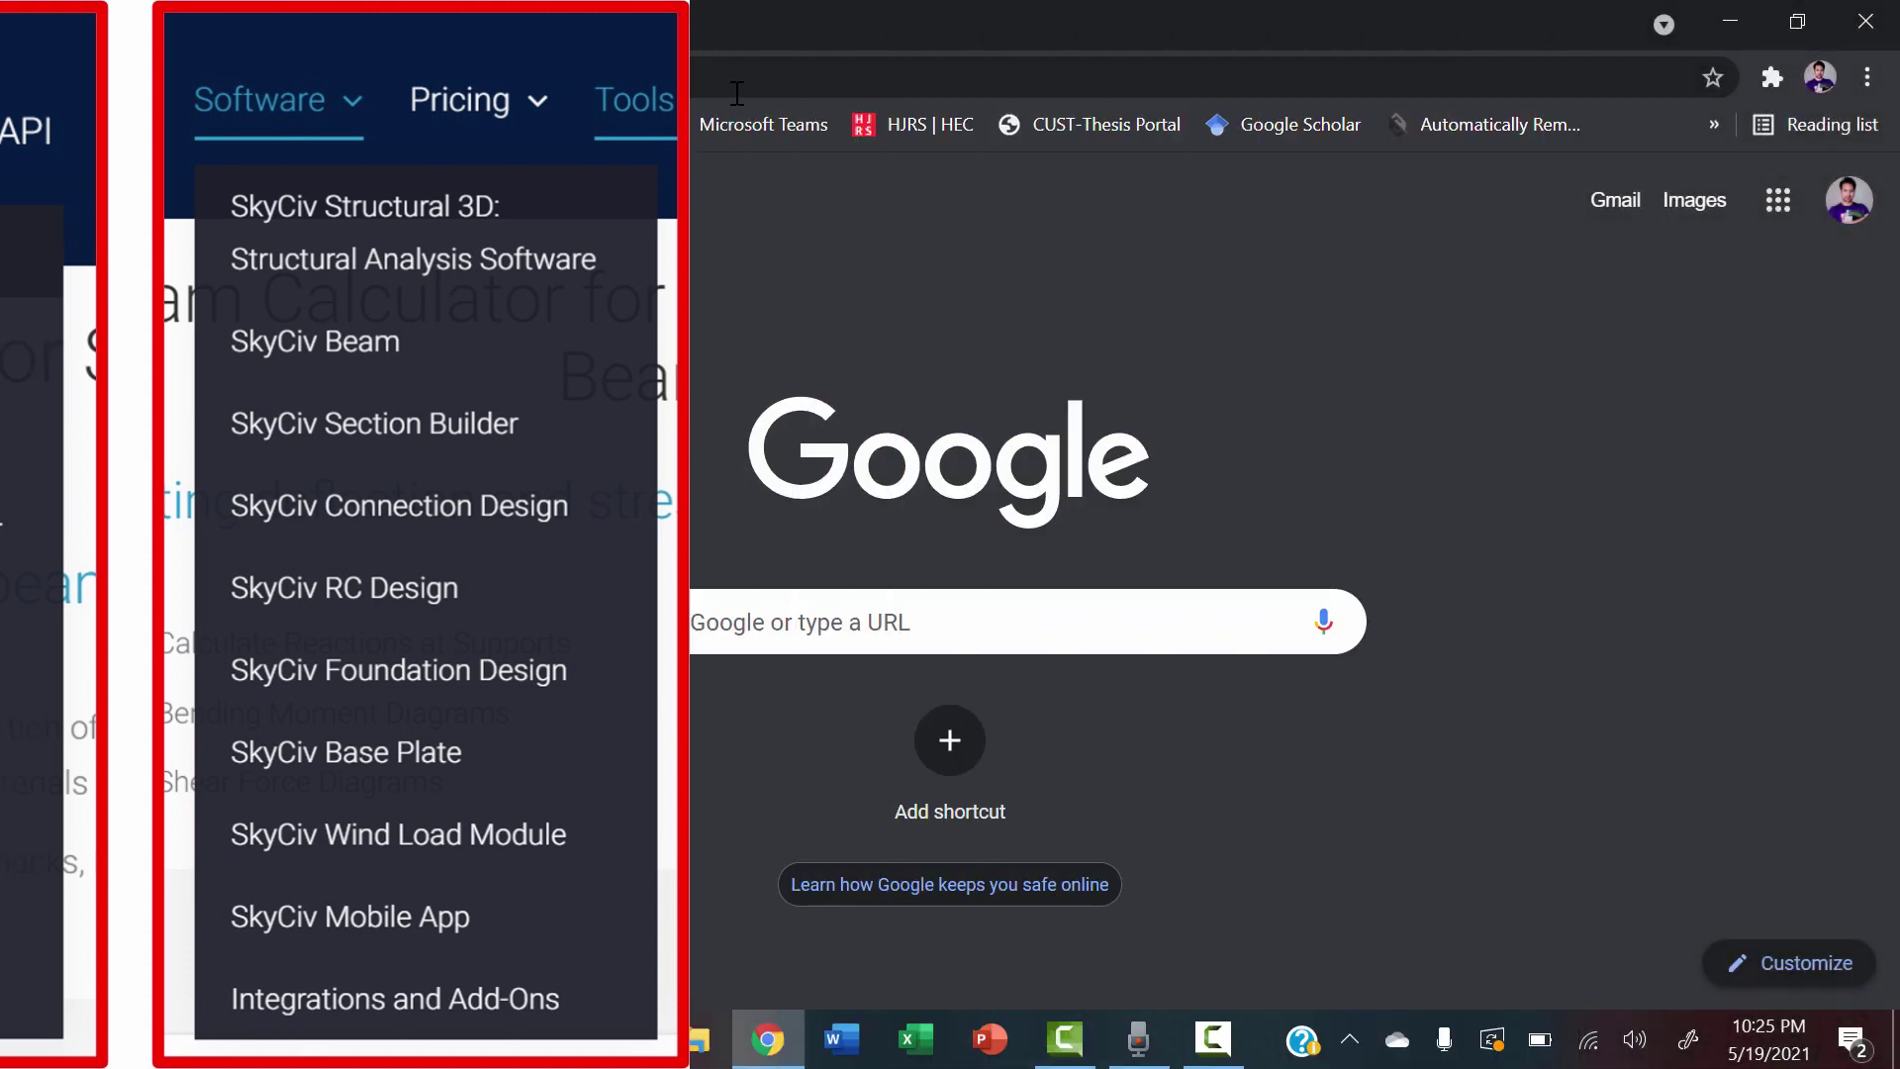
# Step: Search Google for 'skyciv'
pyautogui.click(725, 89)
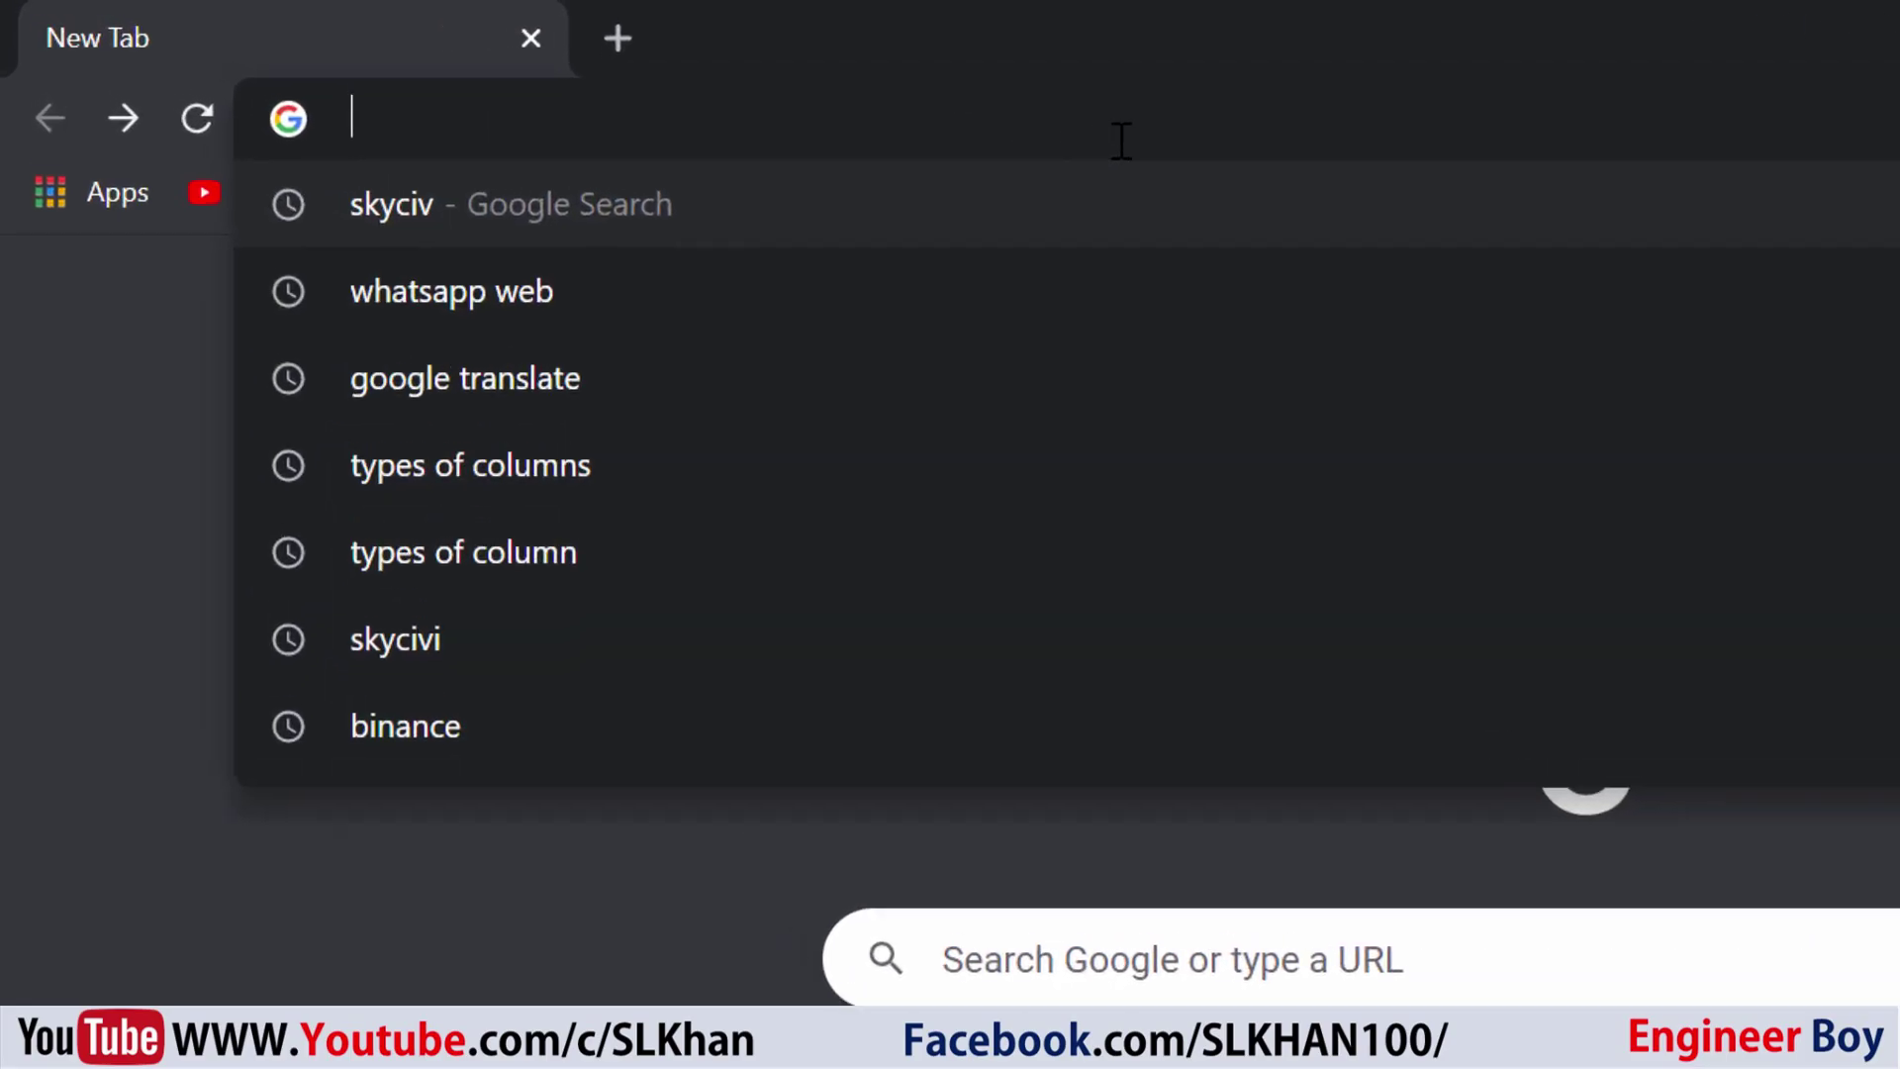
pyautogui.write('sky')
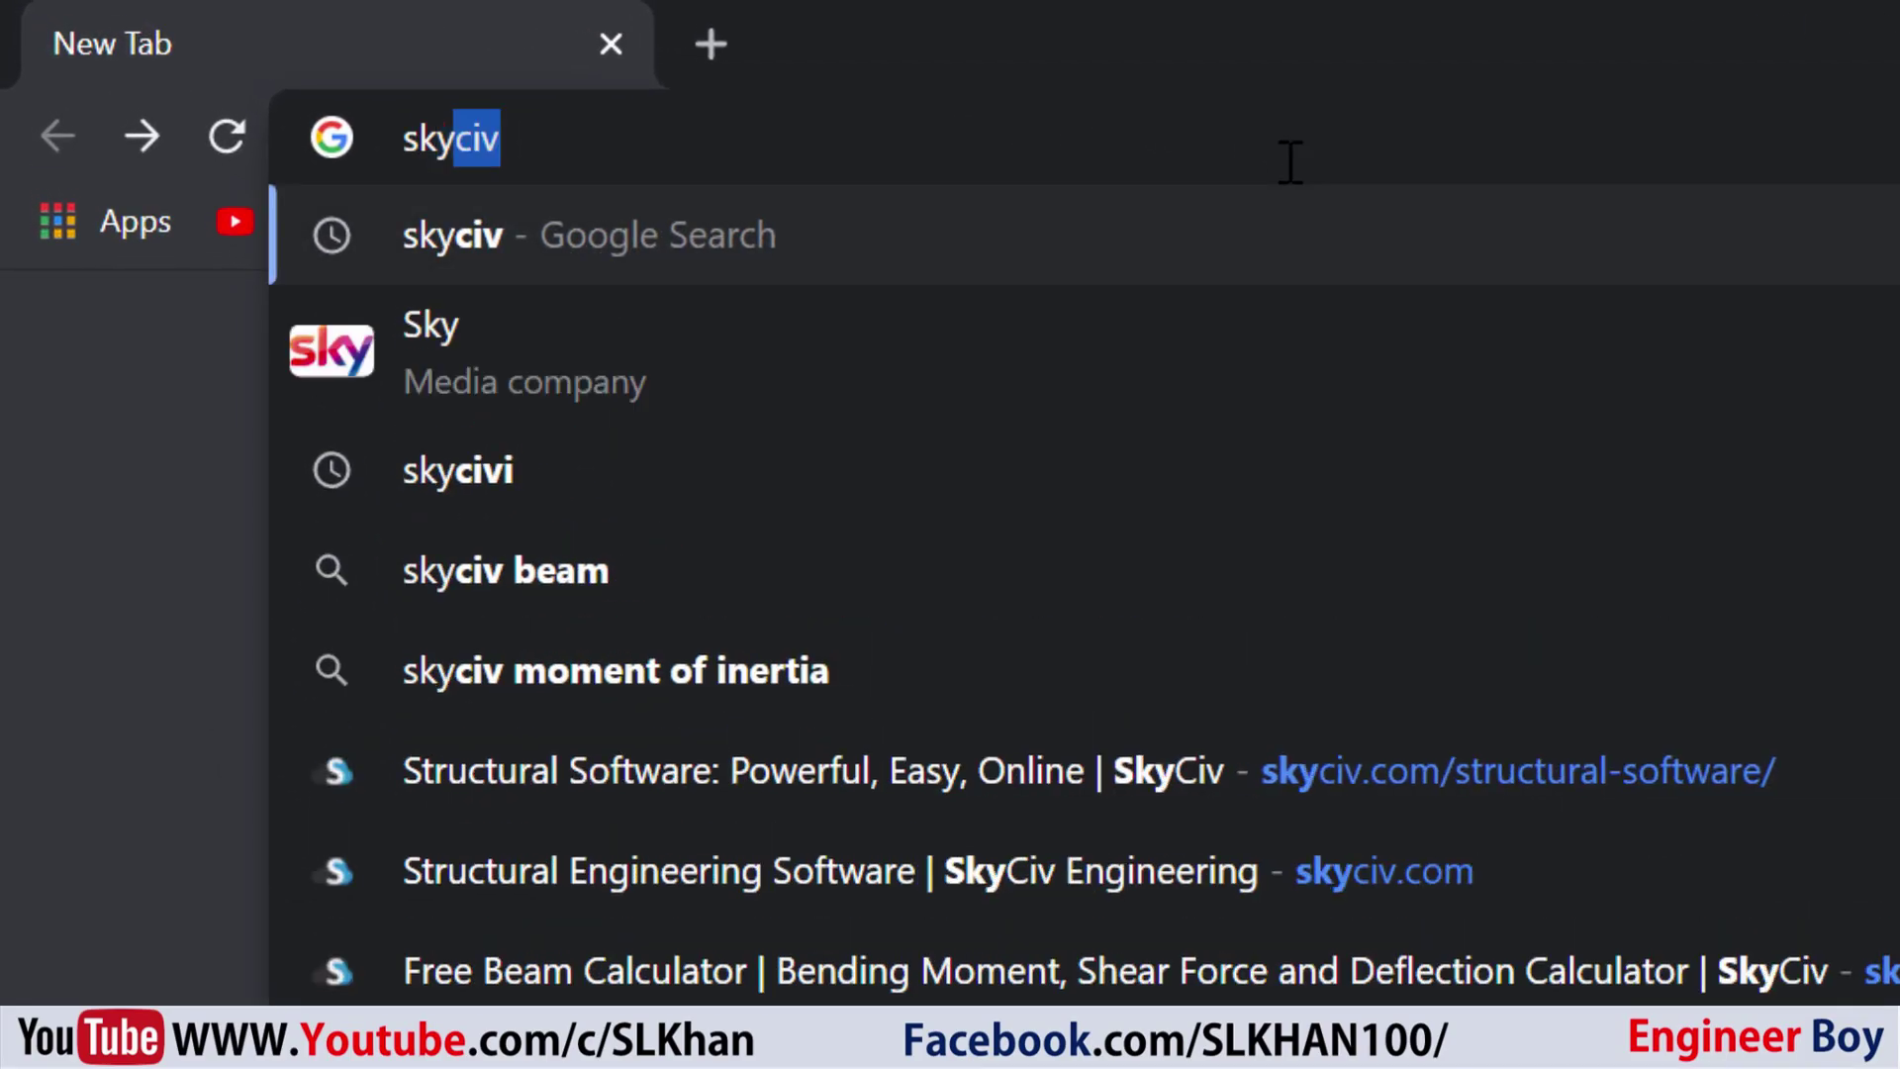
pyautogui.write('civ')
pyautogui.press('Return')
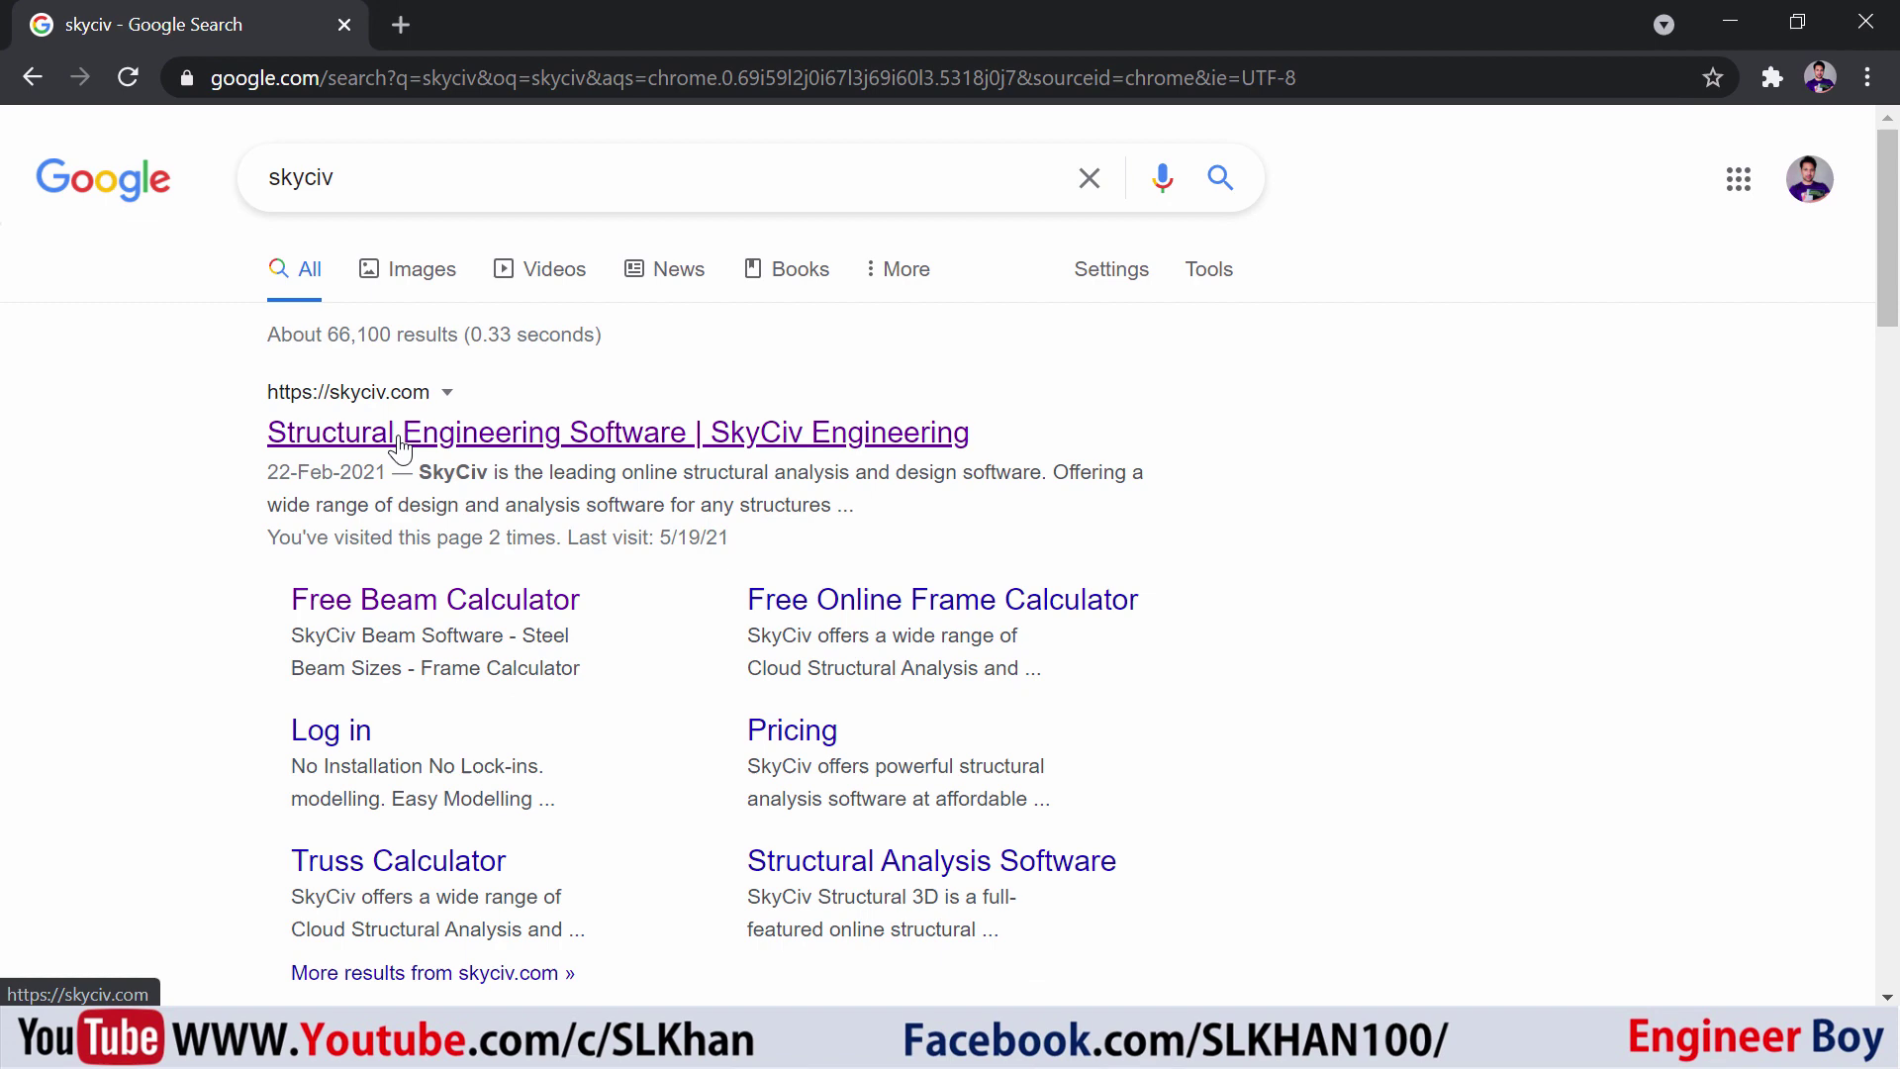
# Step: Open the SkyCiv Engineering homepage from the top result and reveal the Tools menu
pyautogui.click(379, 450)
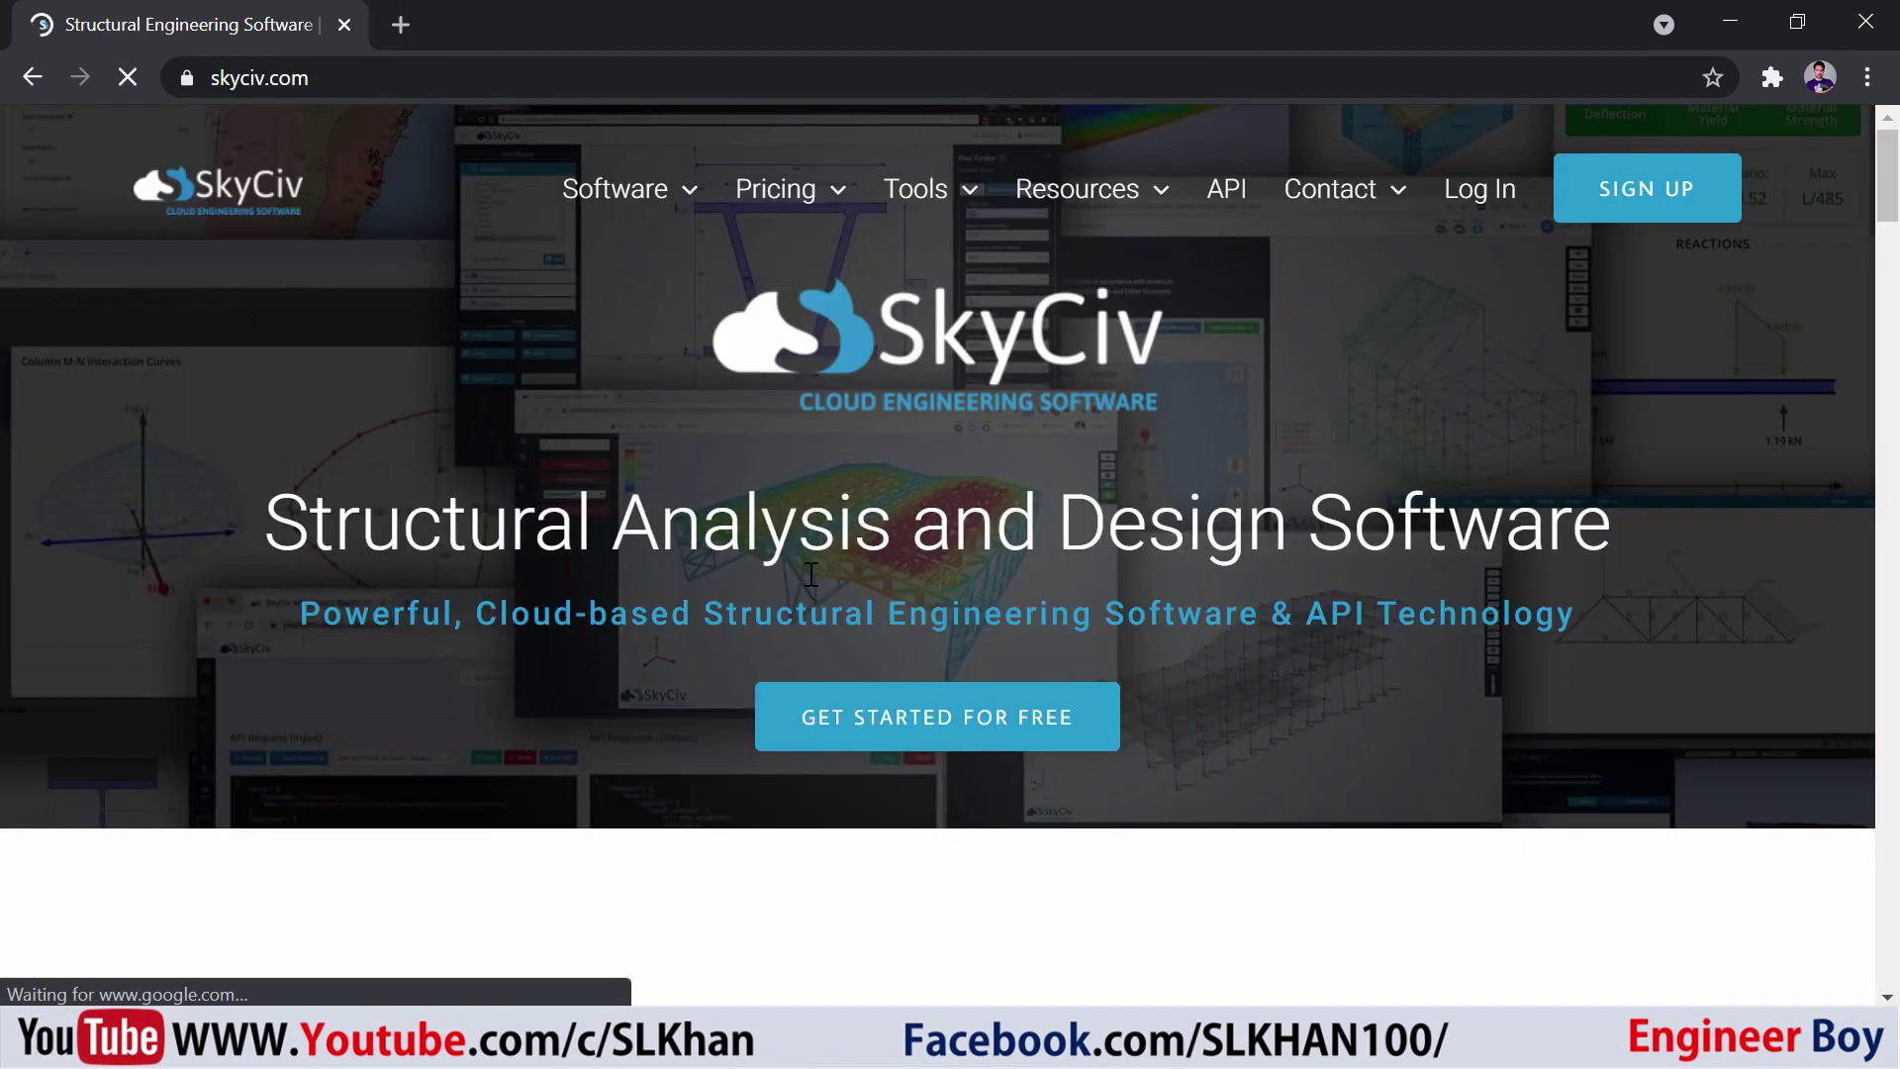
pyautogui.moveTo(627, 203)
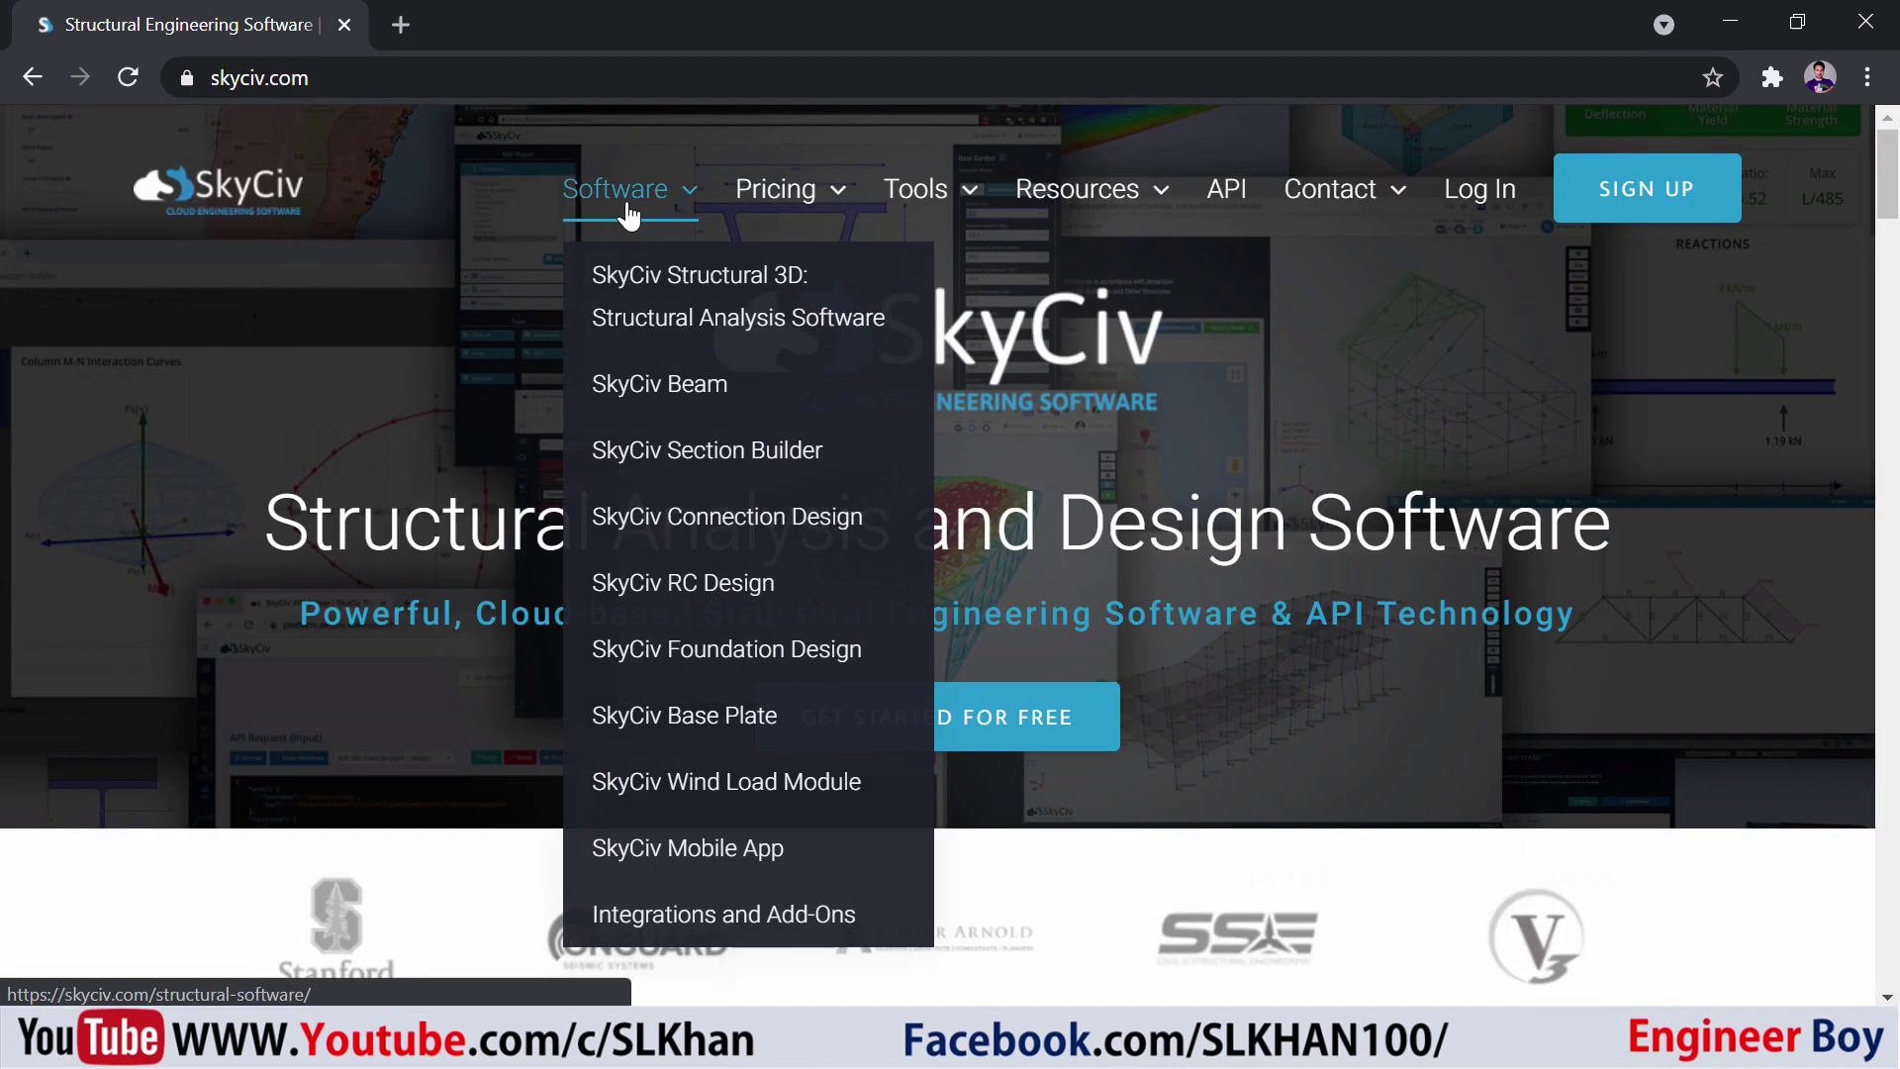
pyautogui.moveTo(965, 203)
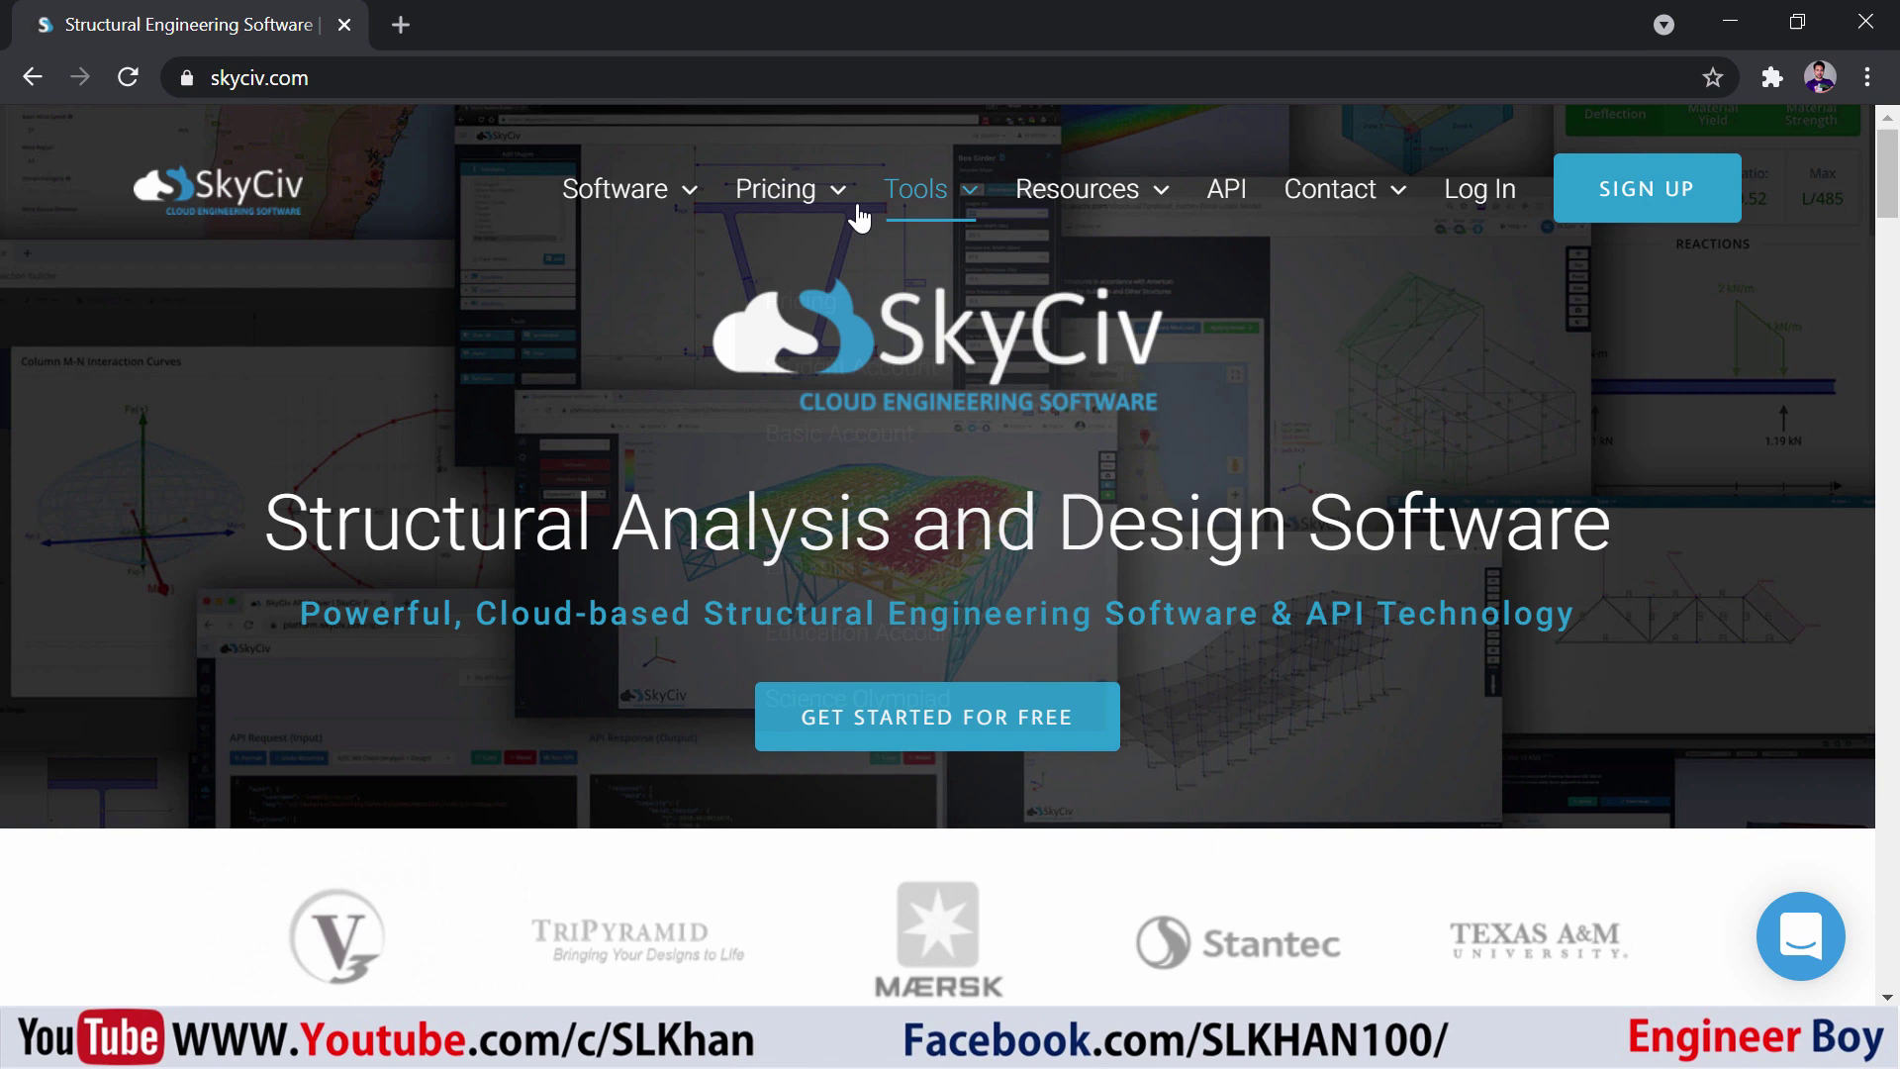
pyautogui.moveTo(836, 202)
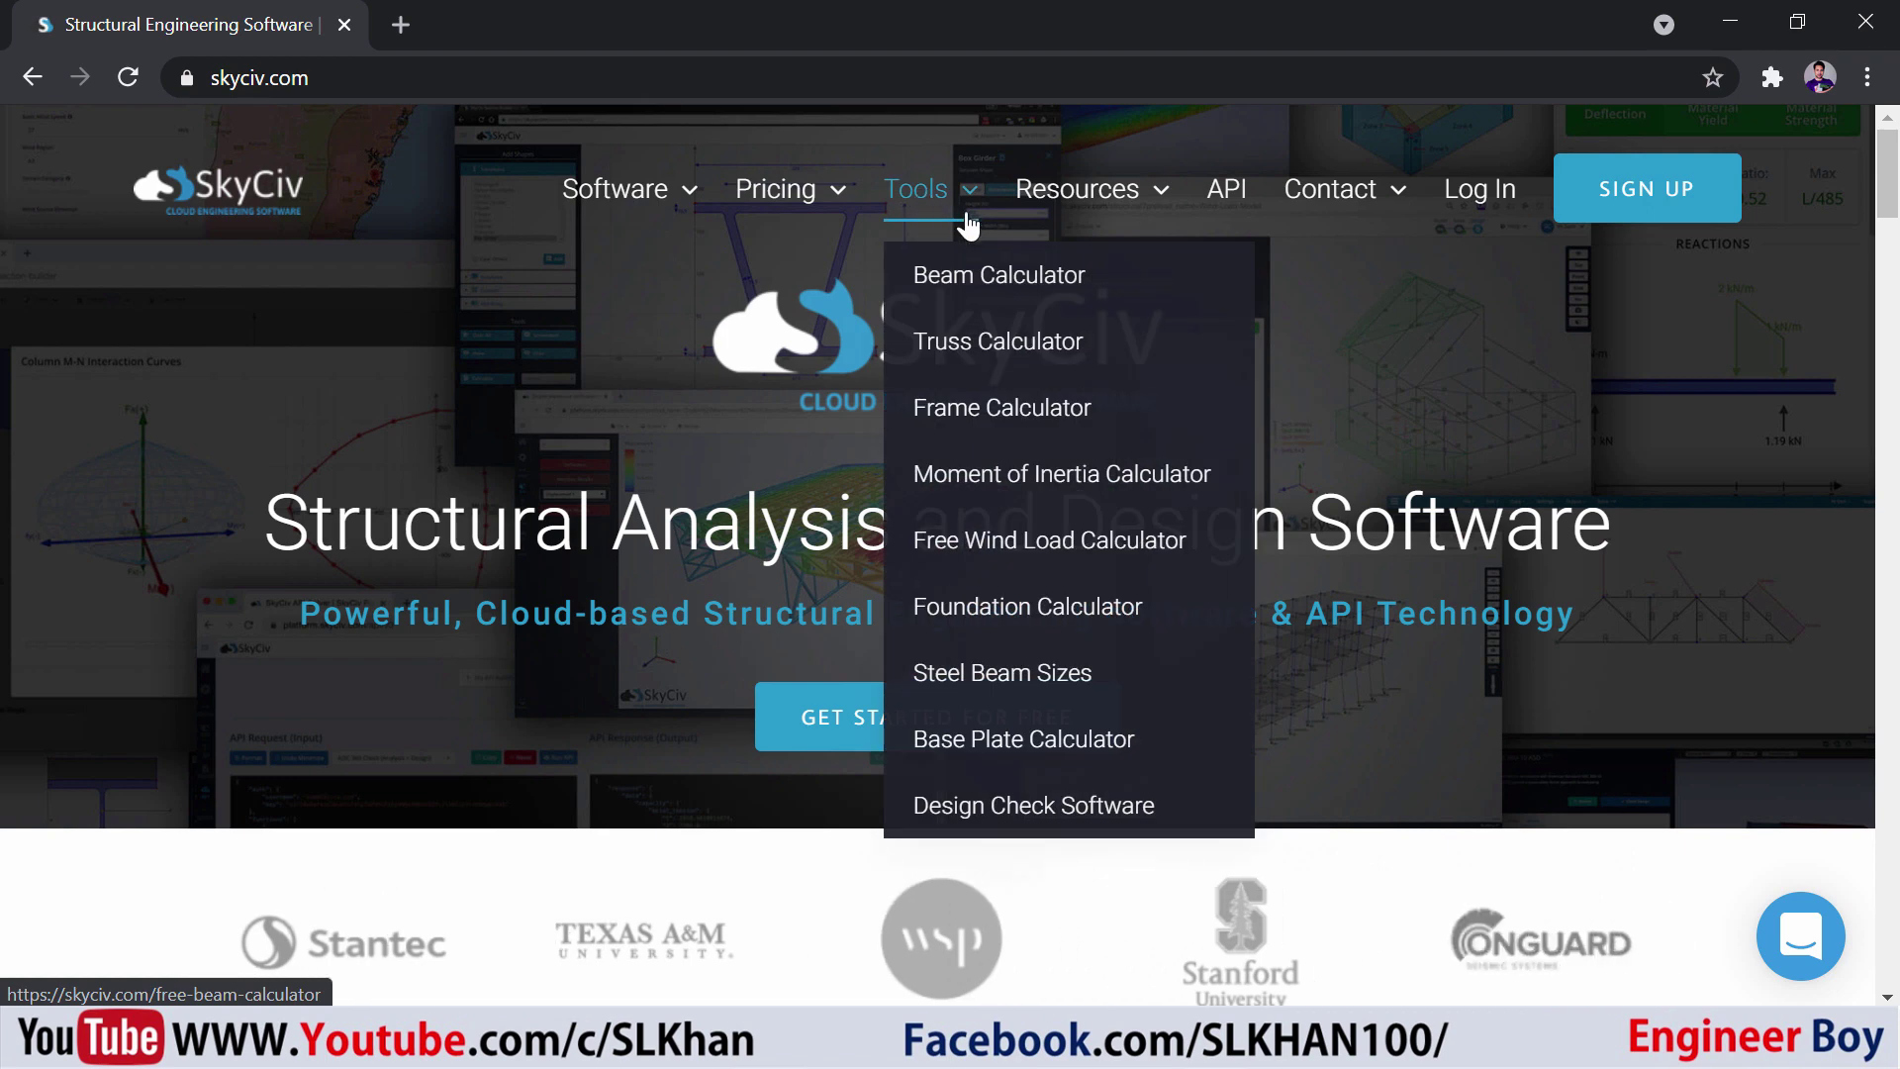
# Step: Open Tools > Beam Calculator and choose kip force units and ft length units
pyautogui.click(955, 307)
pyautogui.scroll(-5, 978, 455)
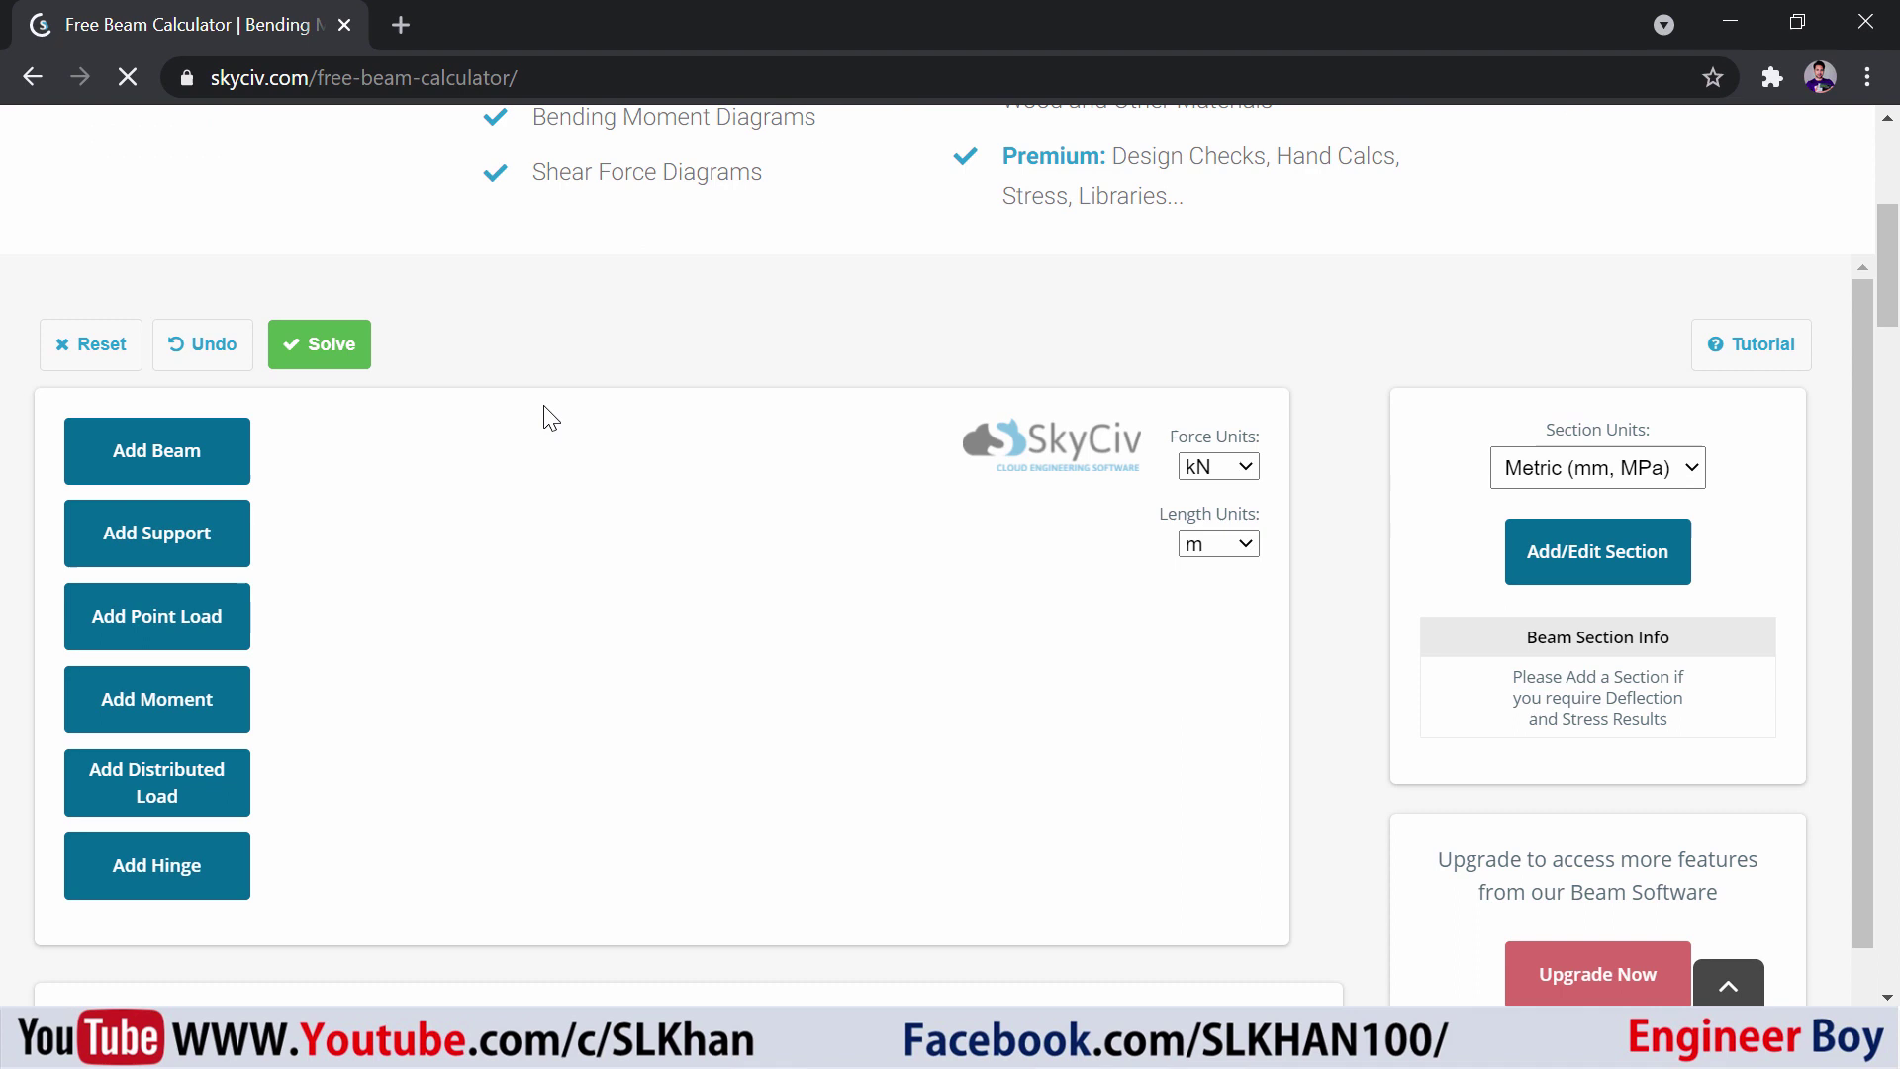
pyautogui.click(1259, 473)
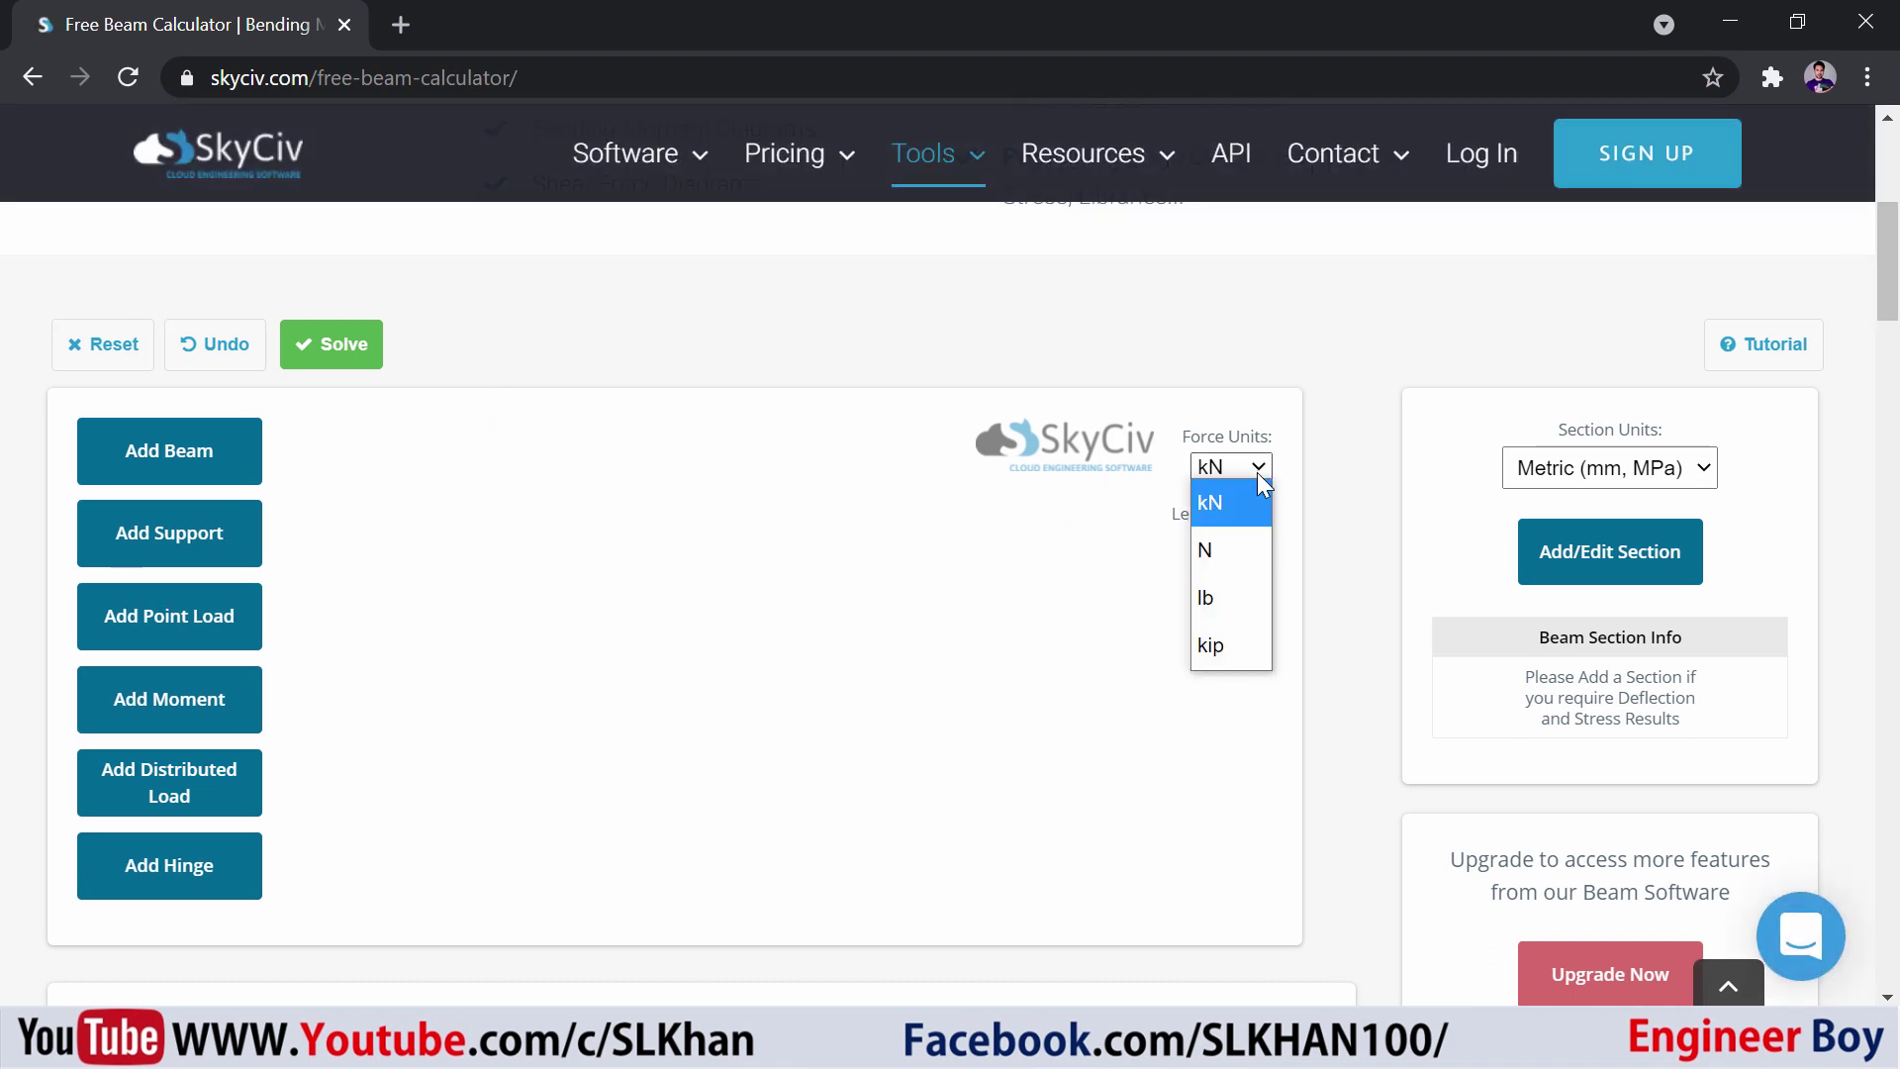
pyautogui.click(1219, 641)
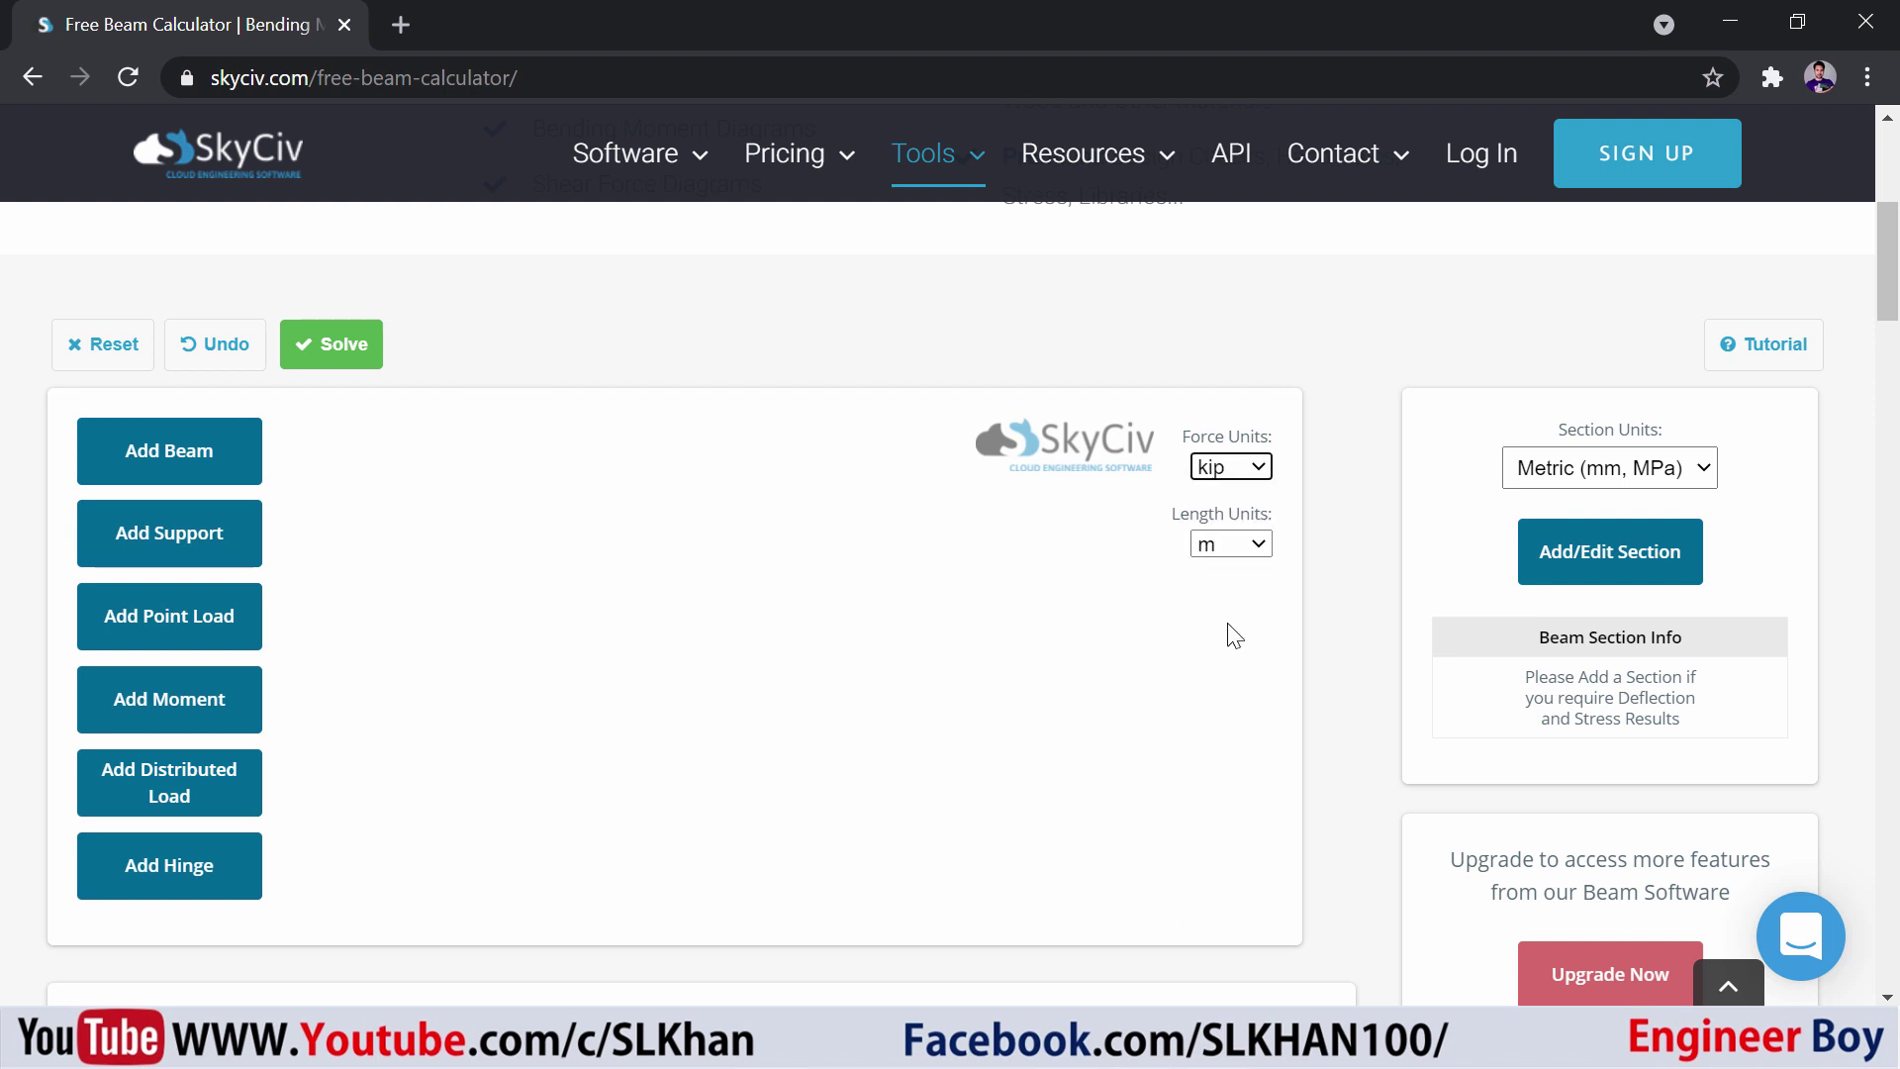
pyautogui.click(1240, 551)
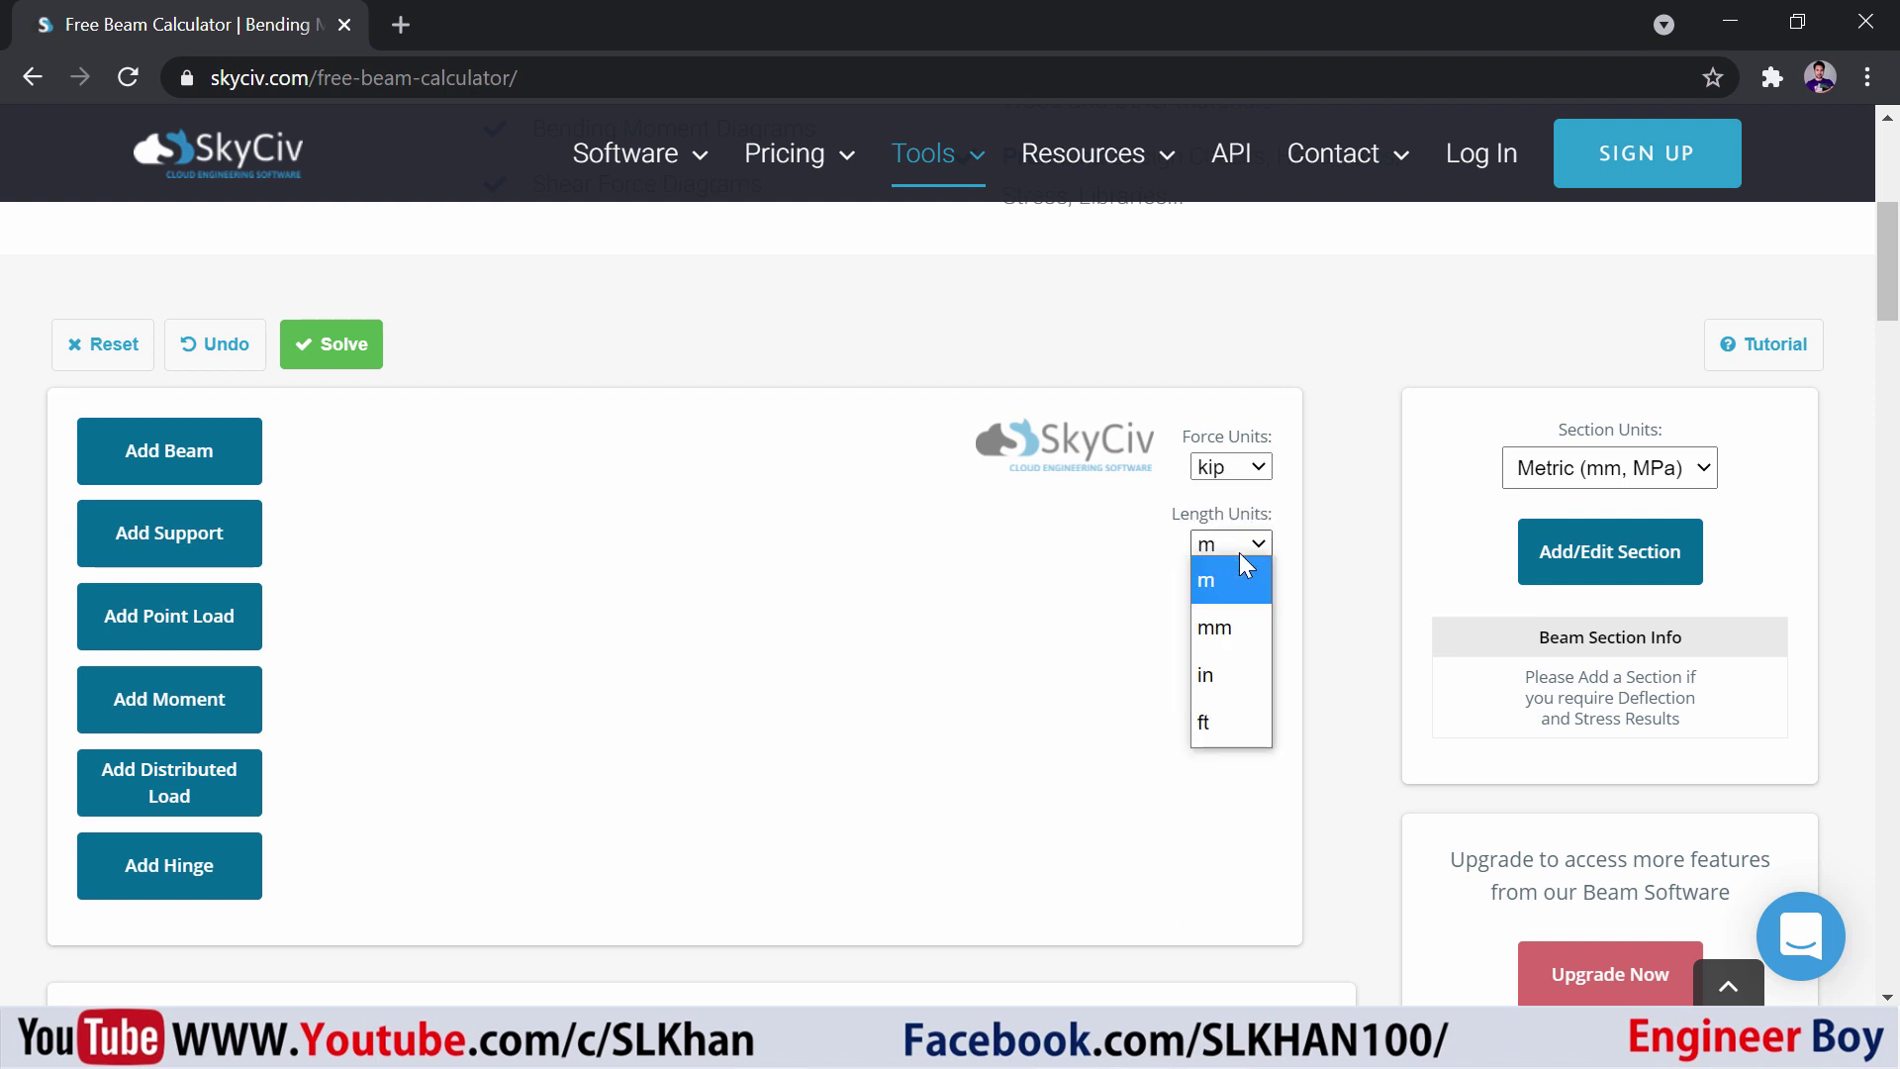
pyautogui.click(1217, 723)
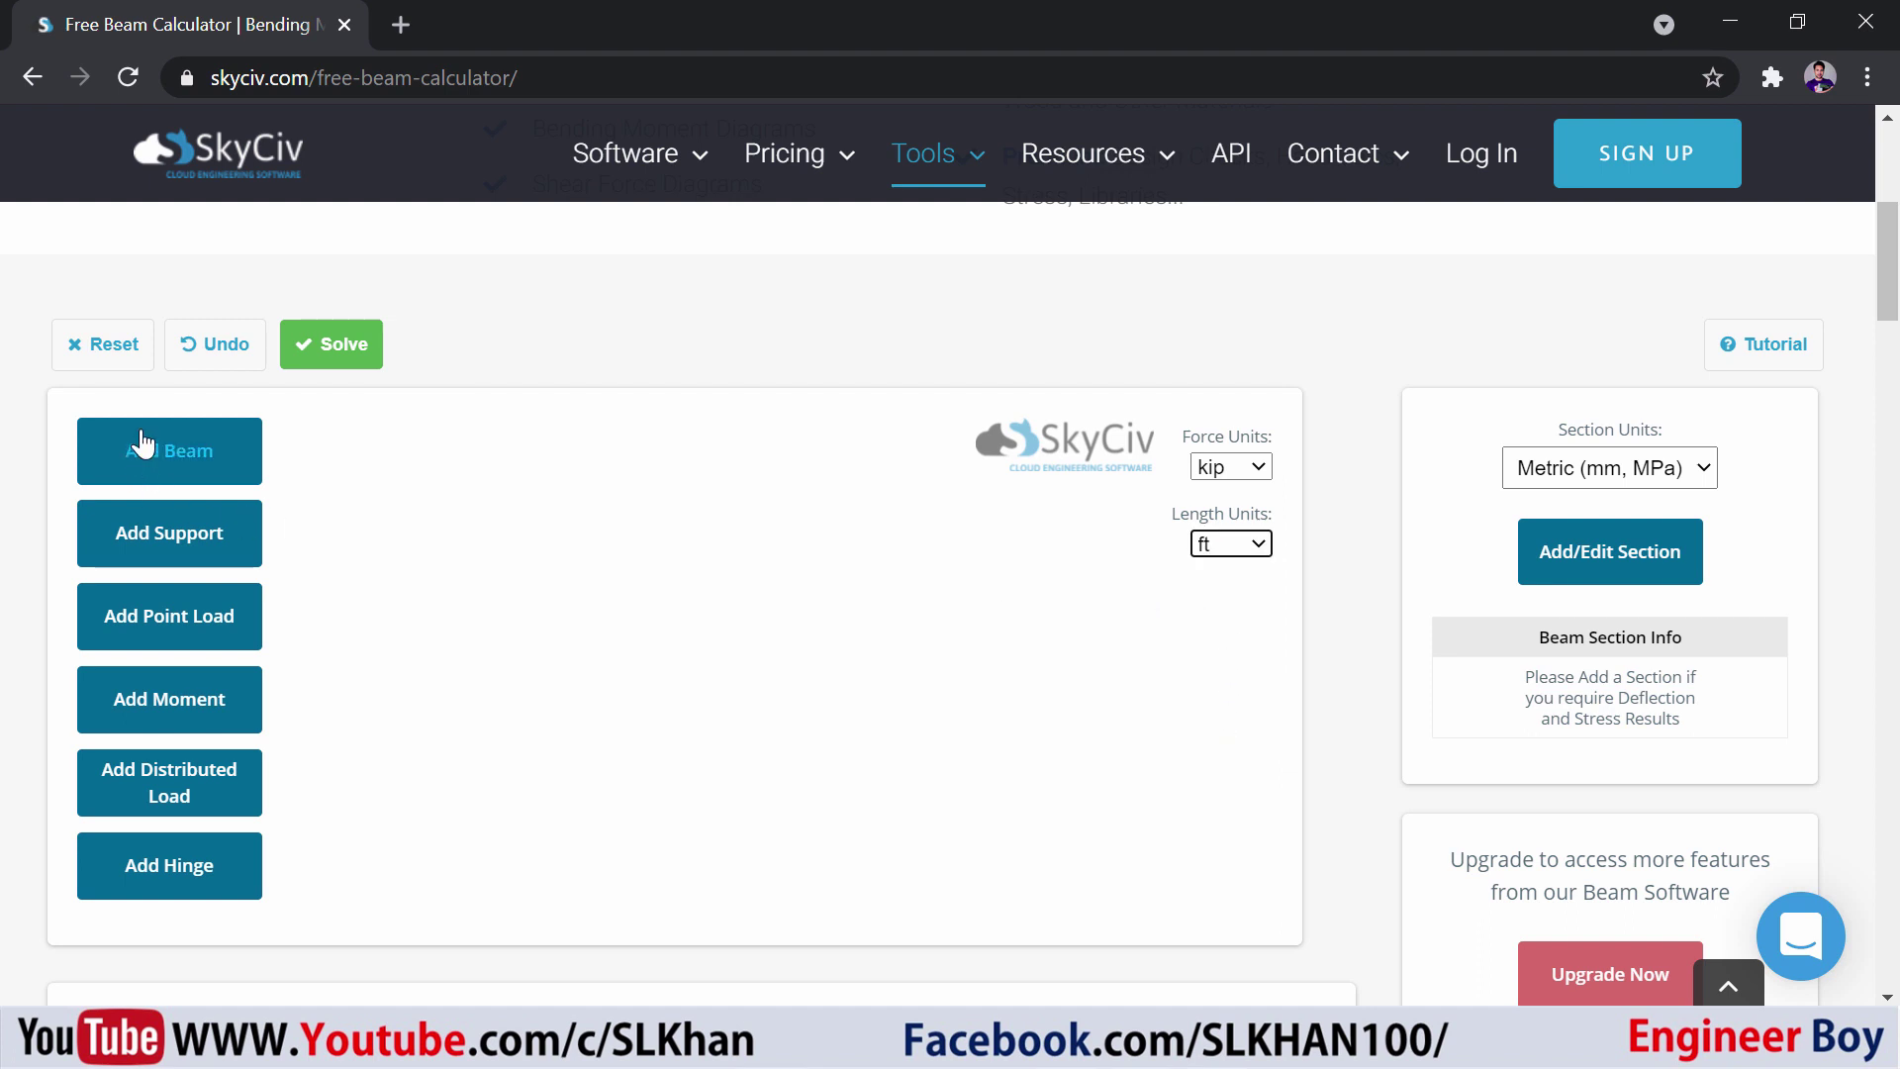
# Step: Add a beam with a length of 20 ft
pyautogui.click(156, 471)
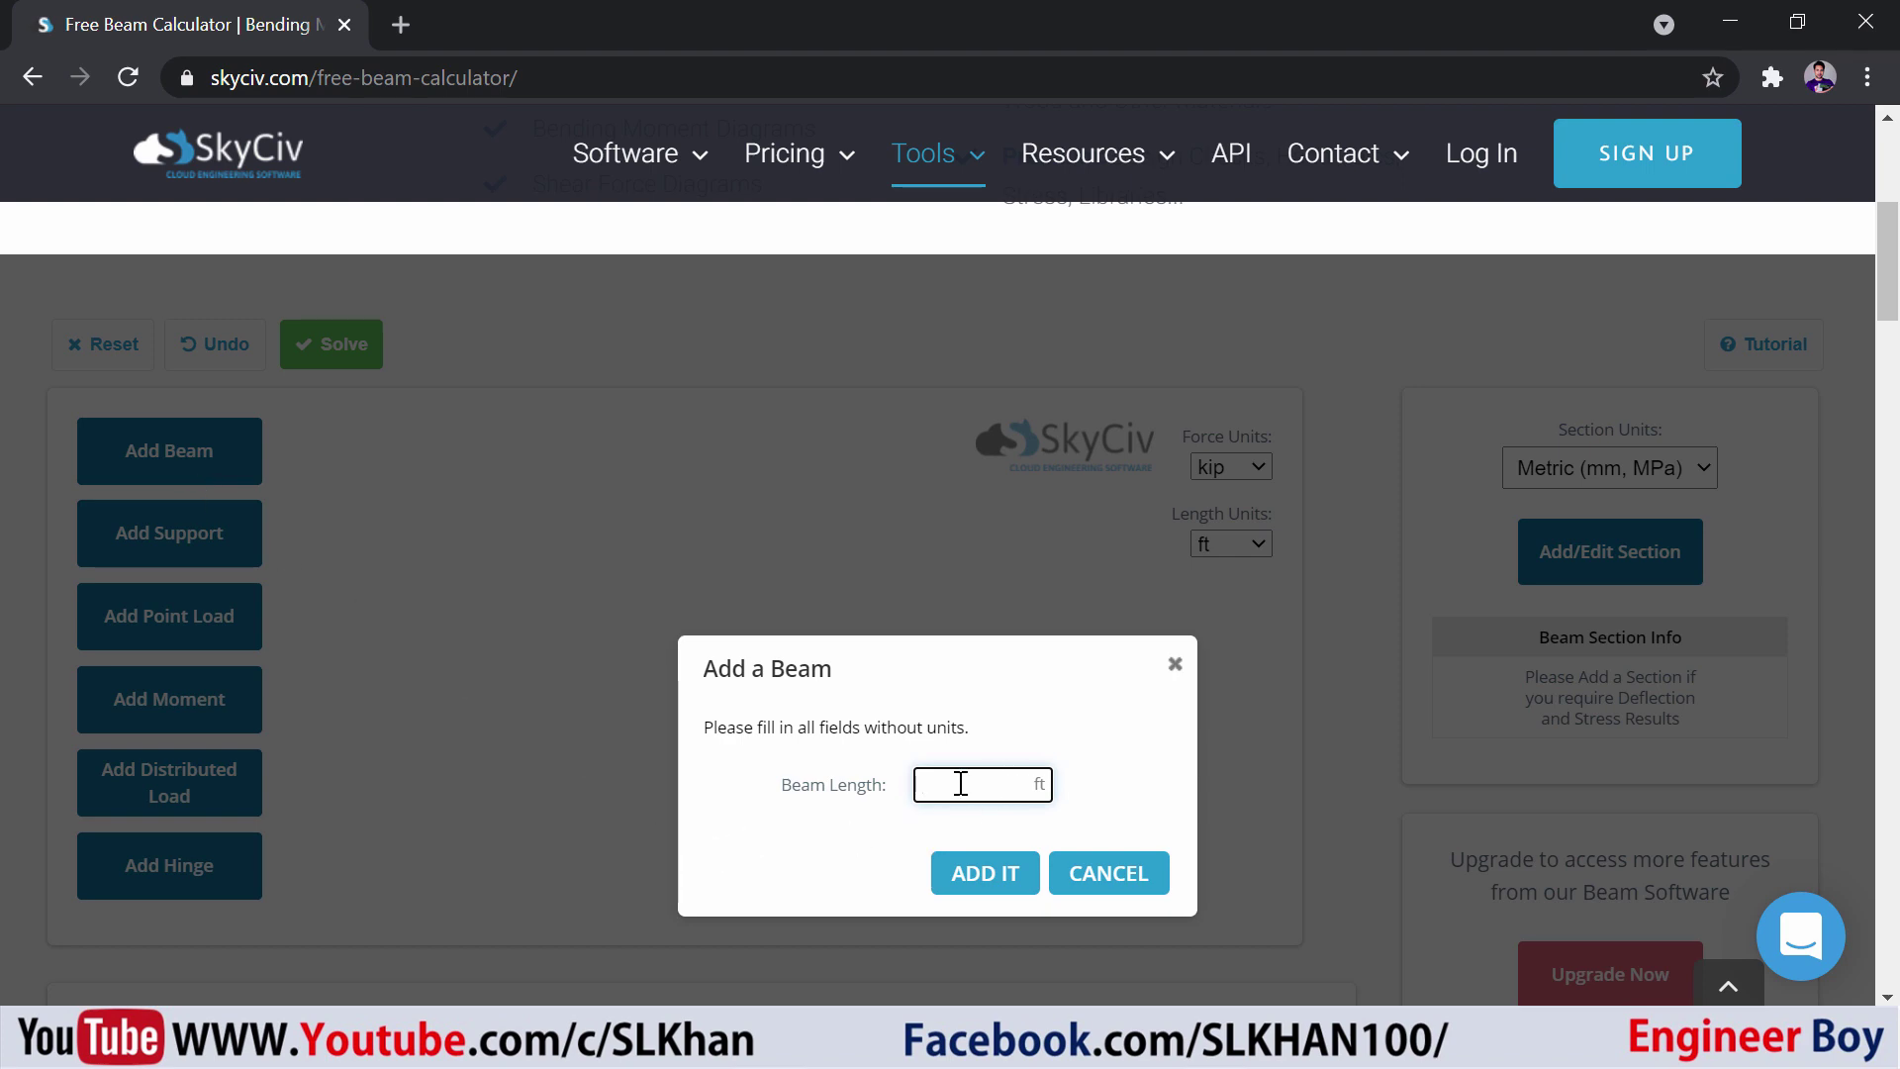
pyautogui.write('20')
pyautogui.click(989, 877)
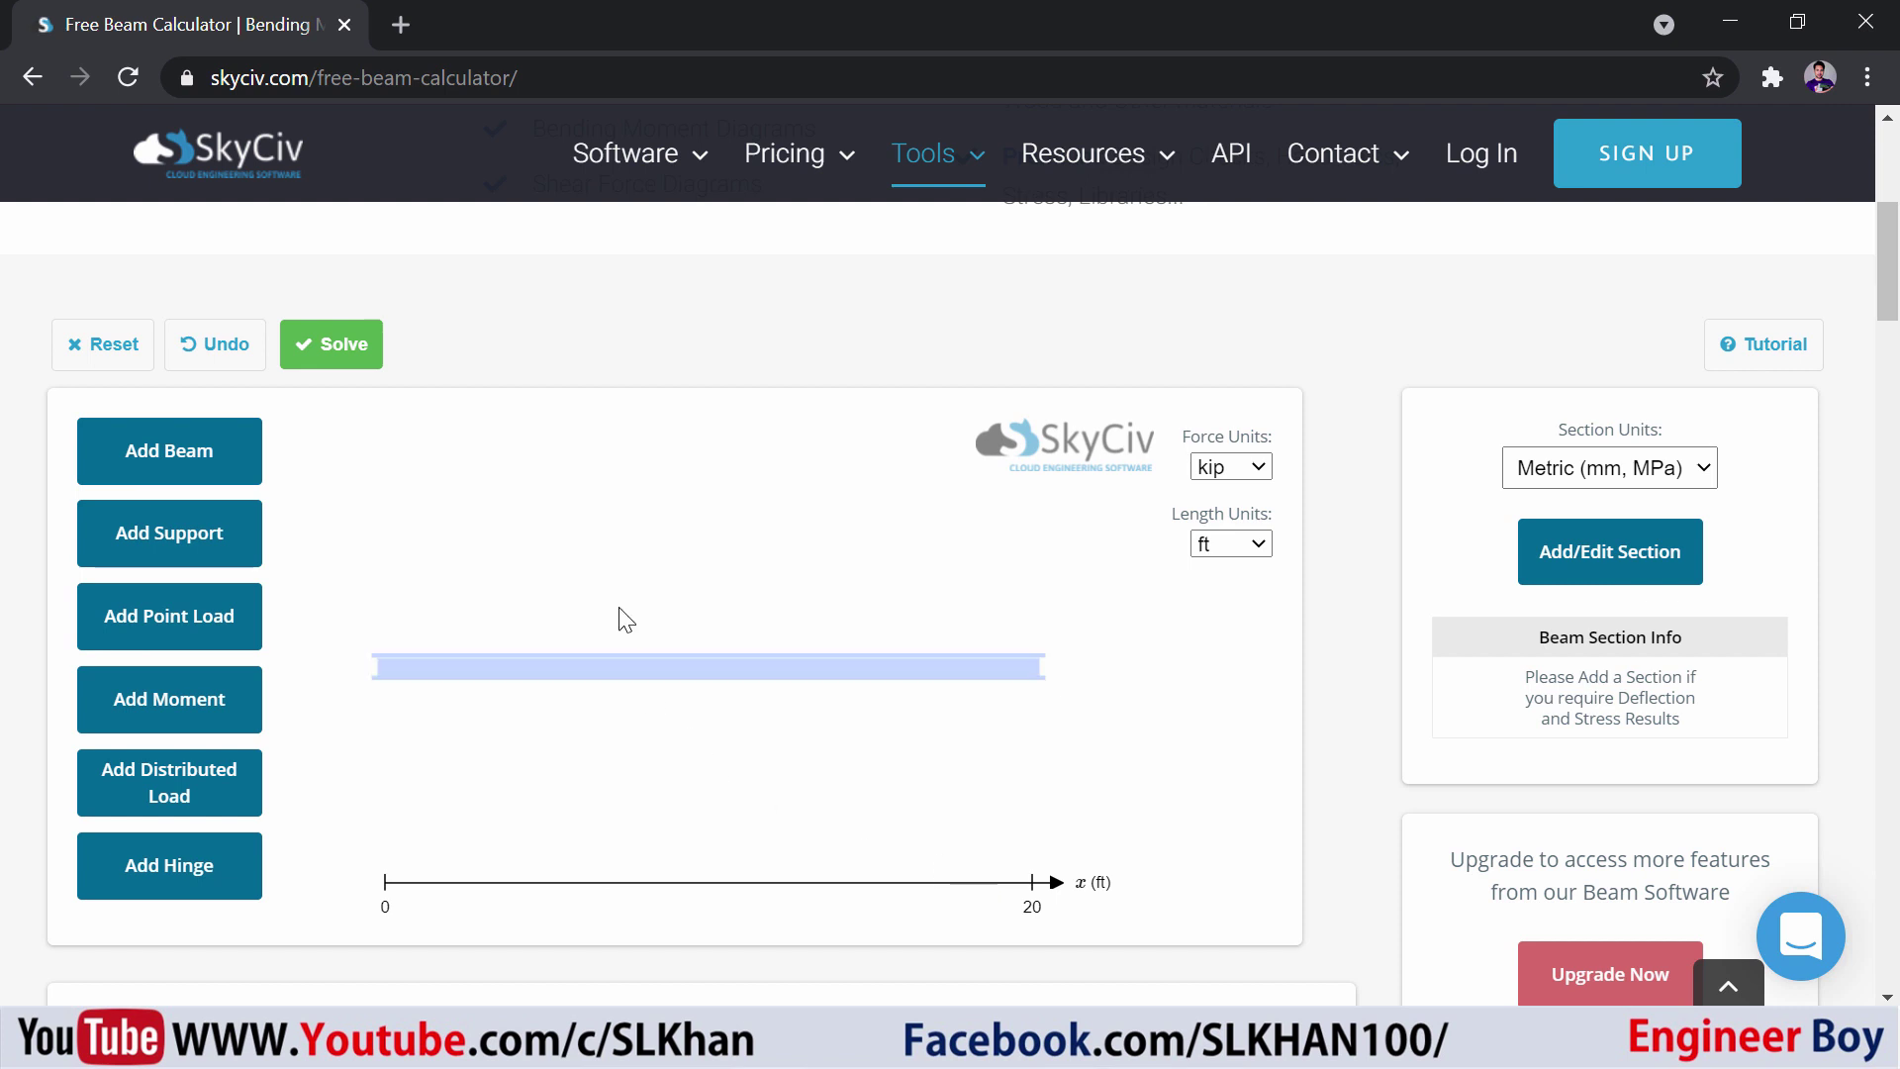
# Step: Add a pin support at position 0 ft on the beam's left end
pyautogui.click(162, 550)
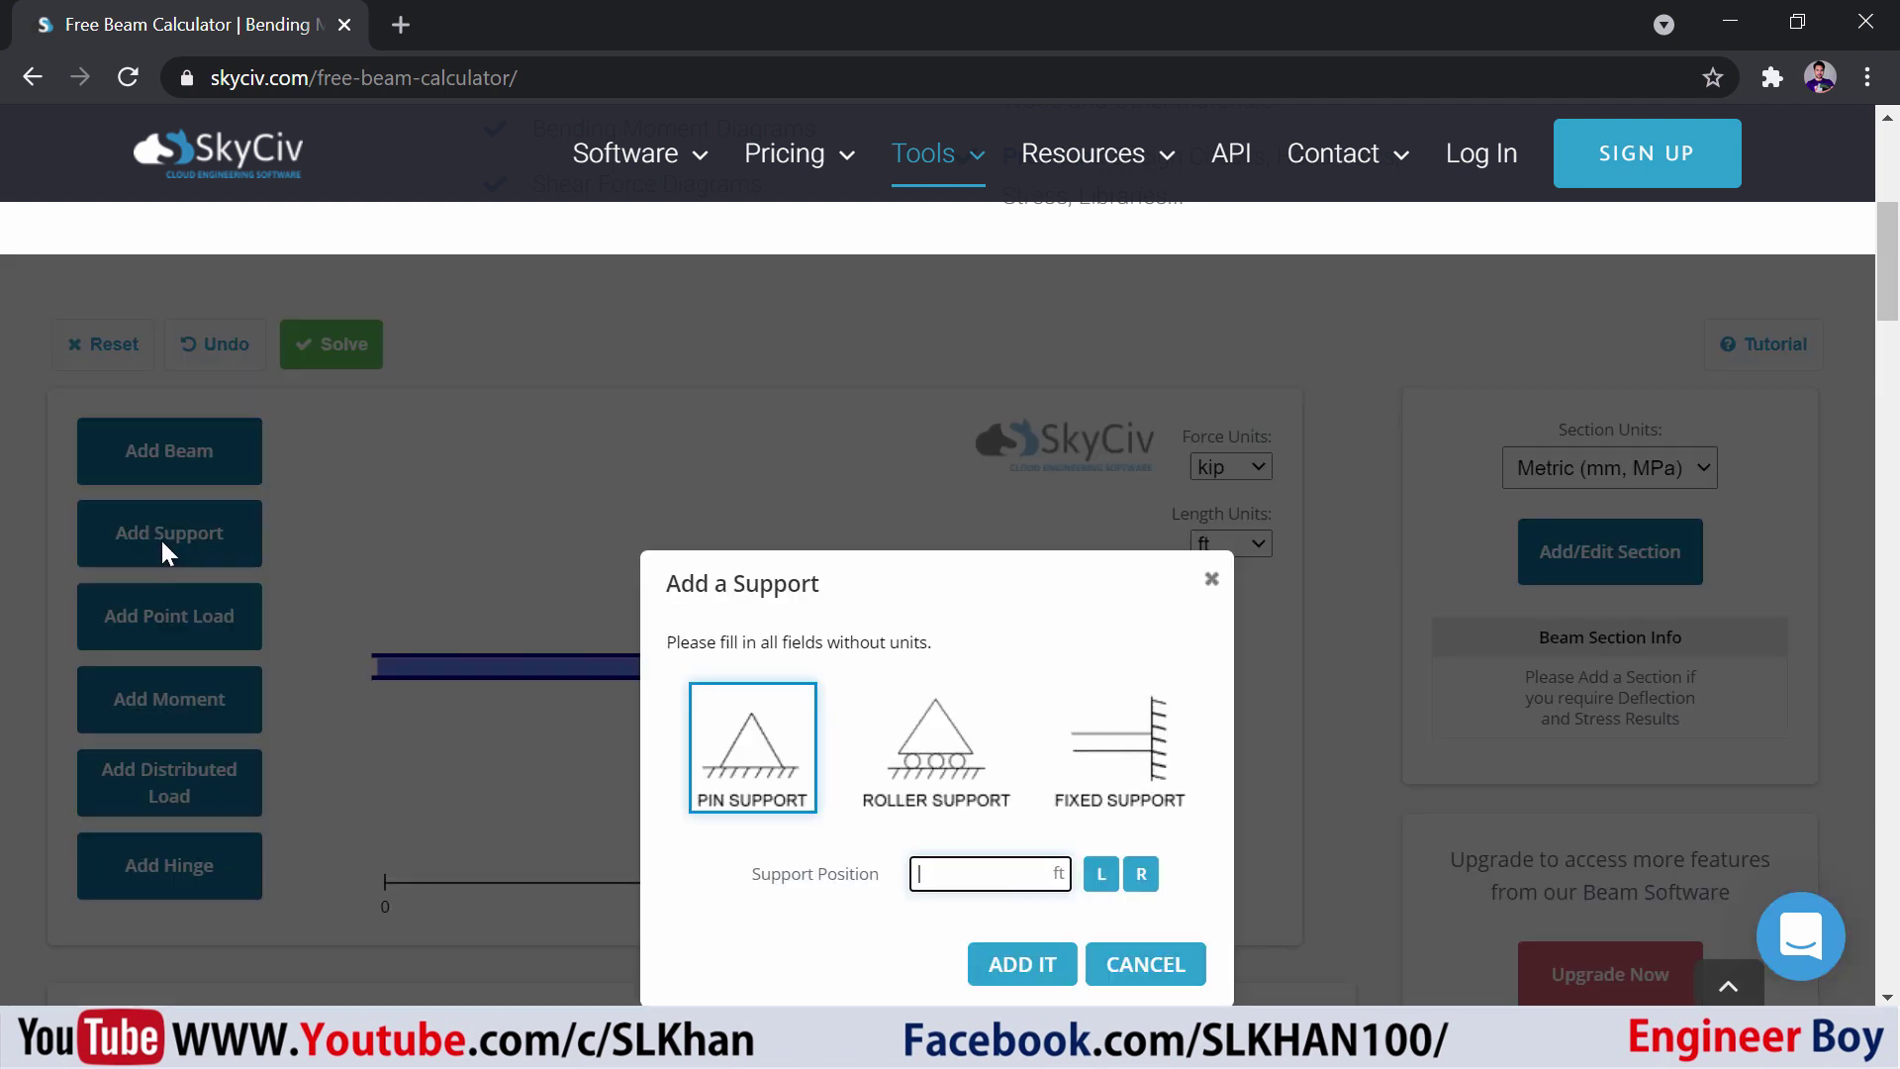
pyautogui.click(741, 771)
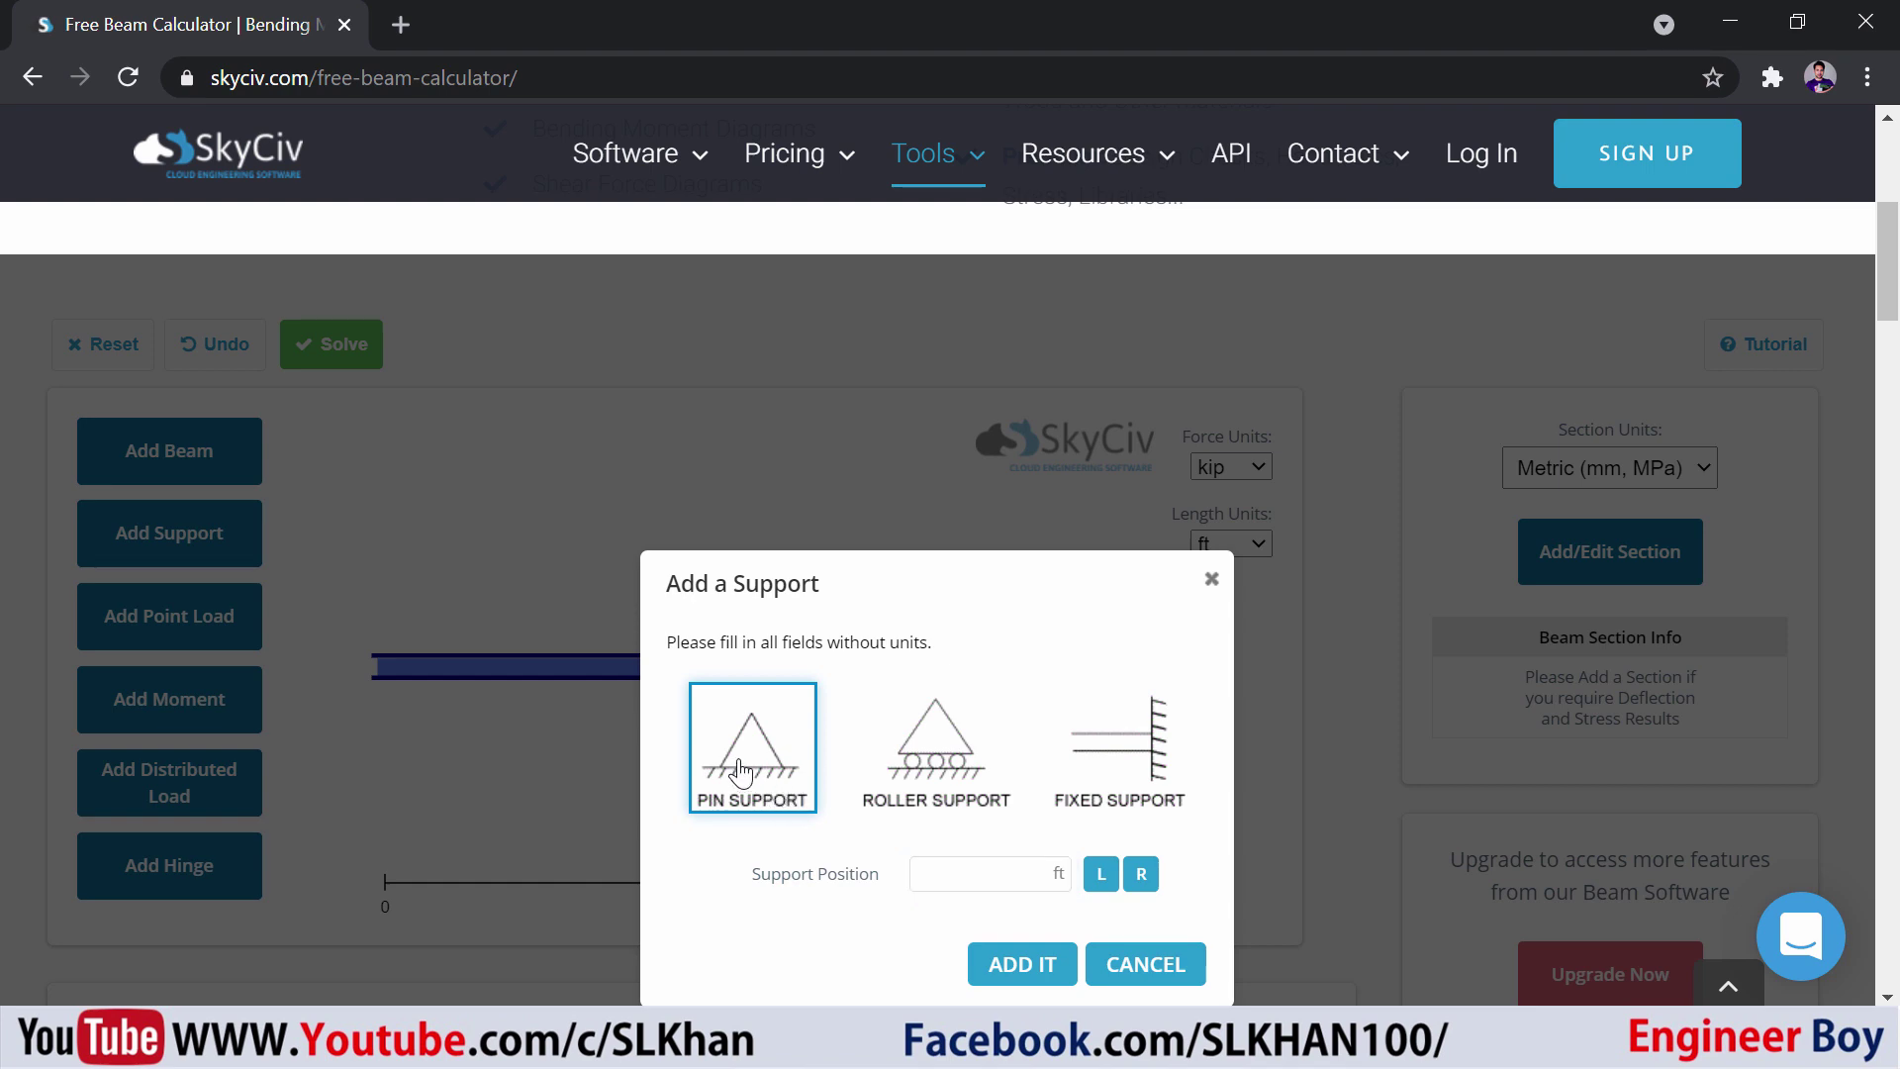
pyautogui.click(1030, 870)
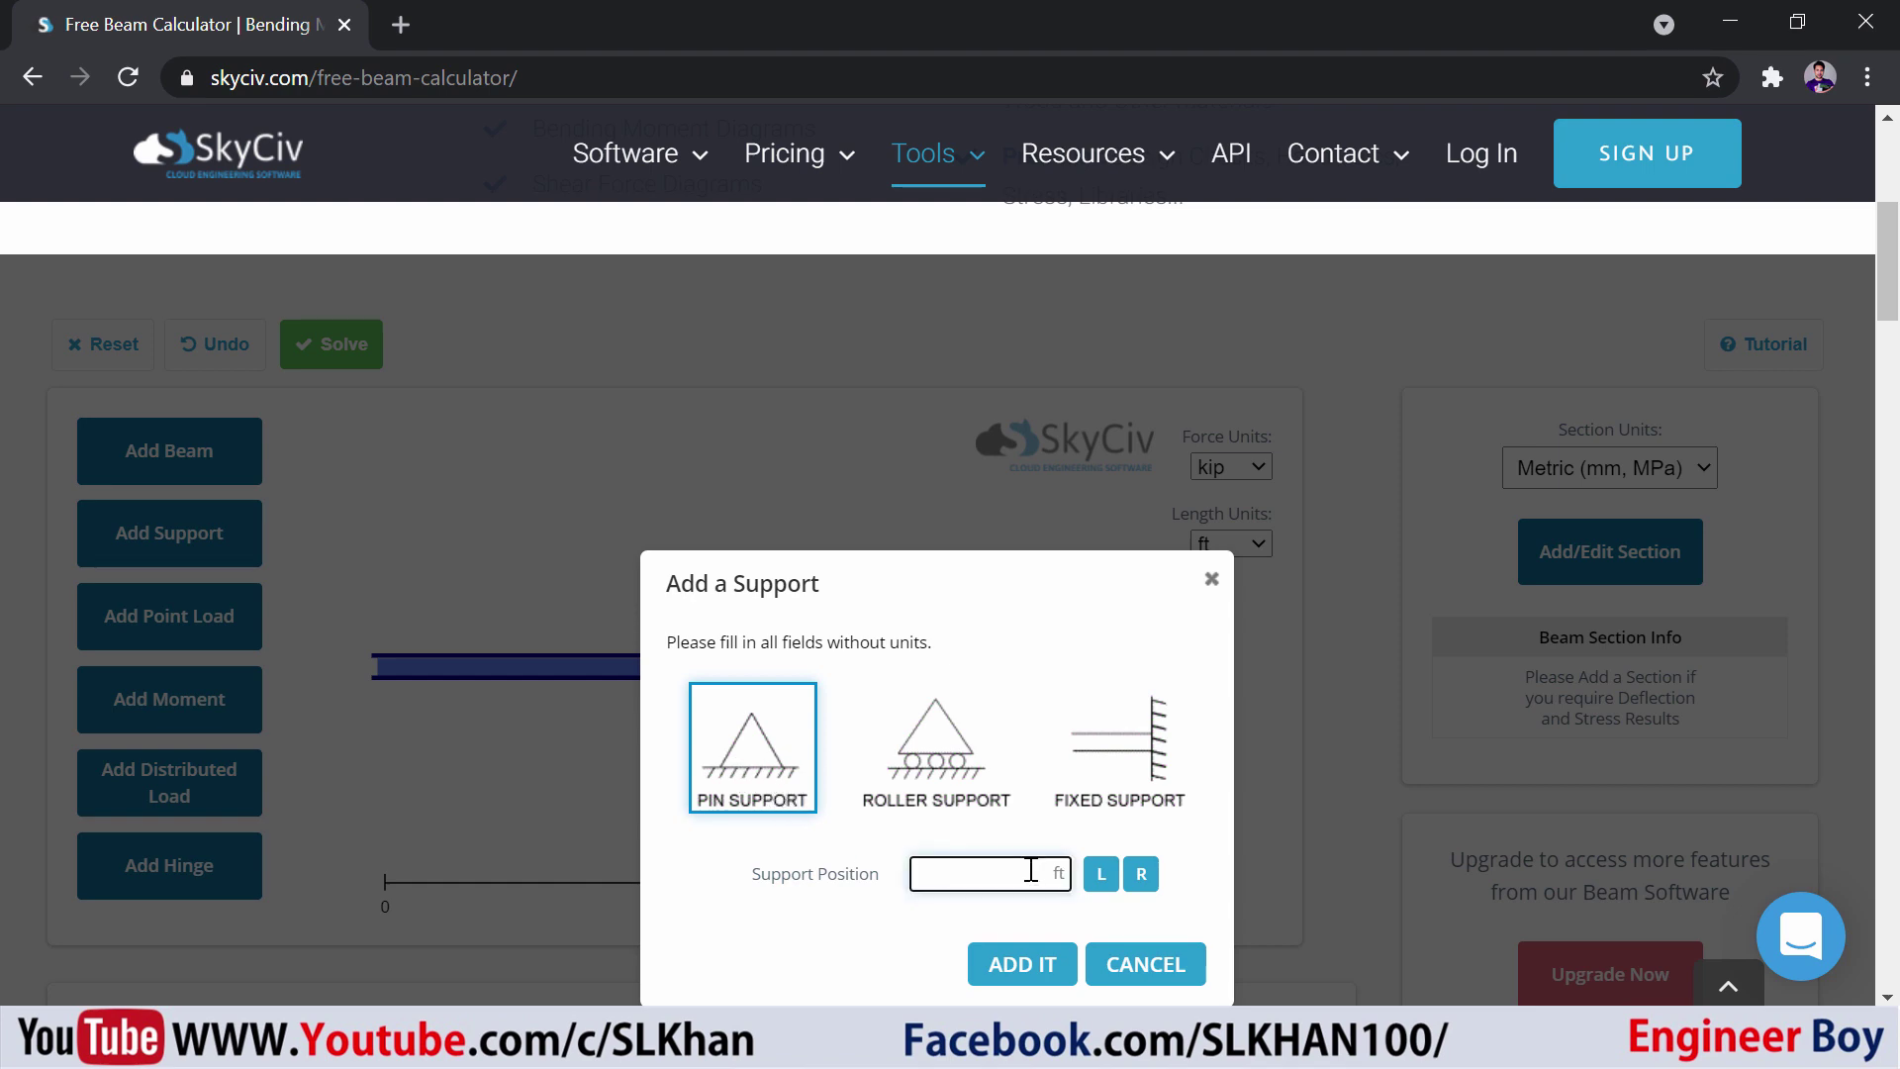
pyautogui.click(1105, 878)
pyautogui.click(1025, 967)
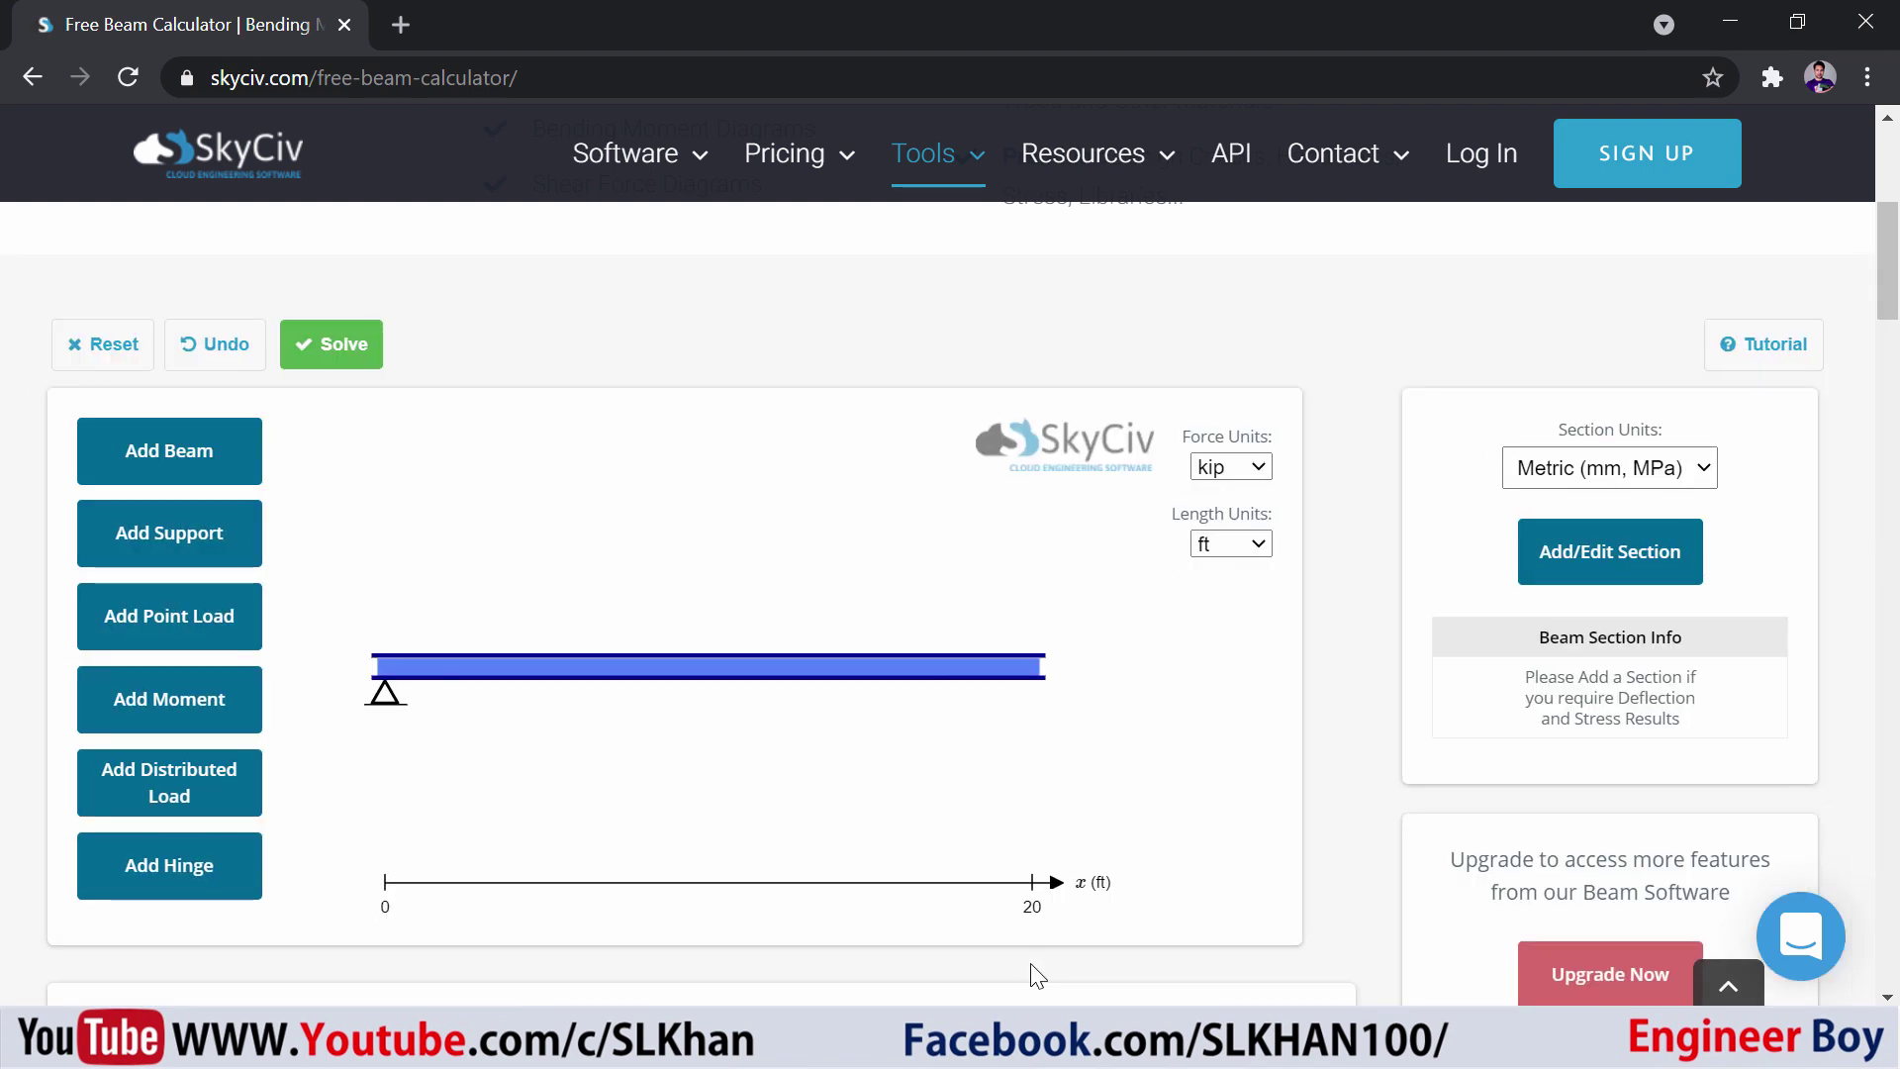
# Step: Add a roller support at position 20 ft and check it in the supports table
pyautogui.click(181, 549)
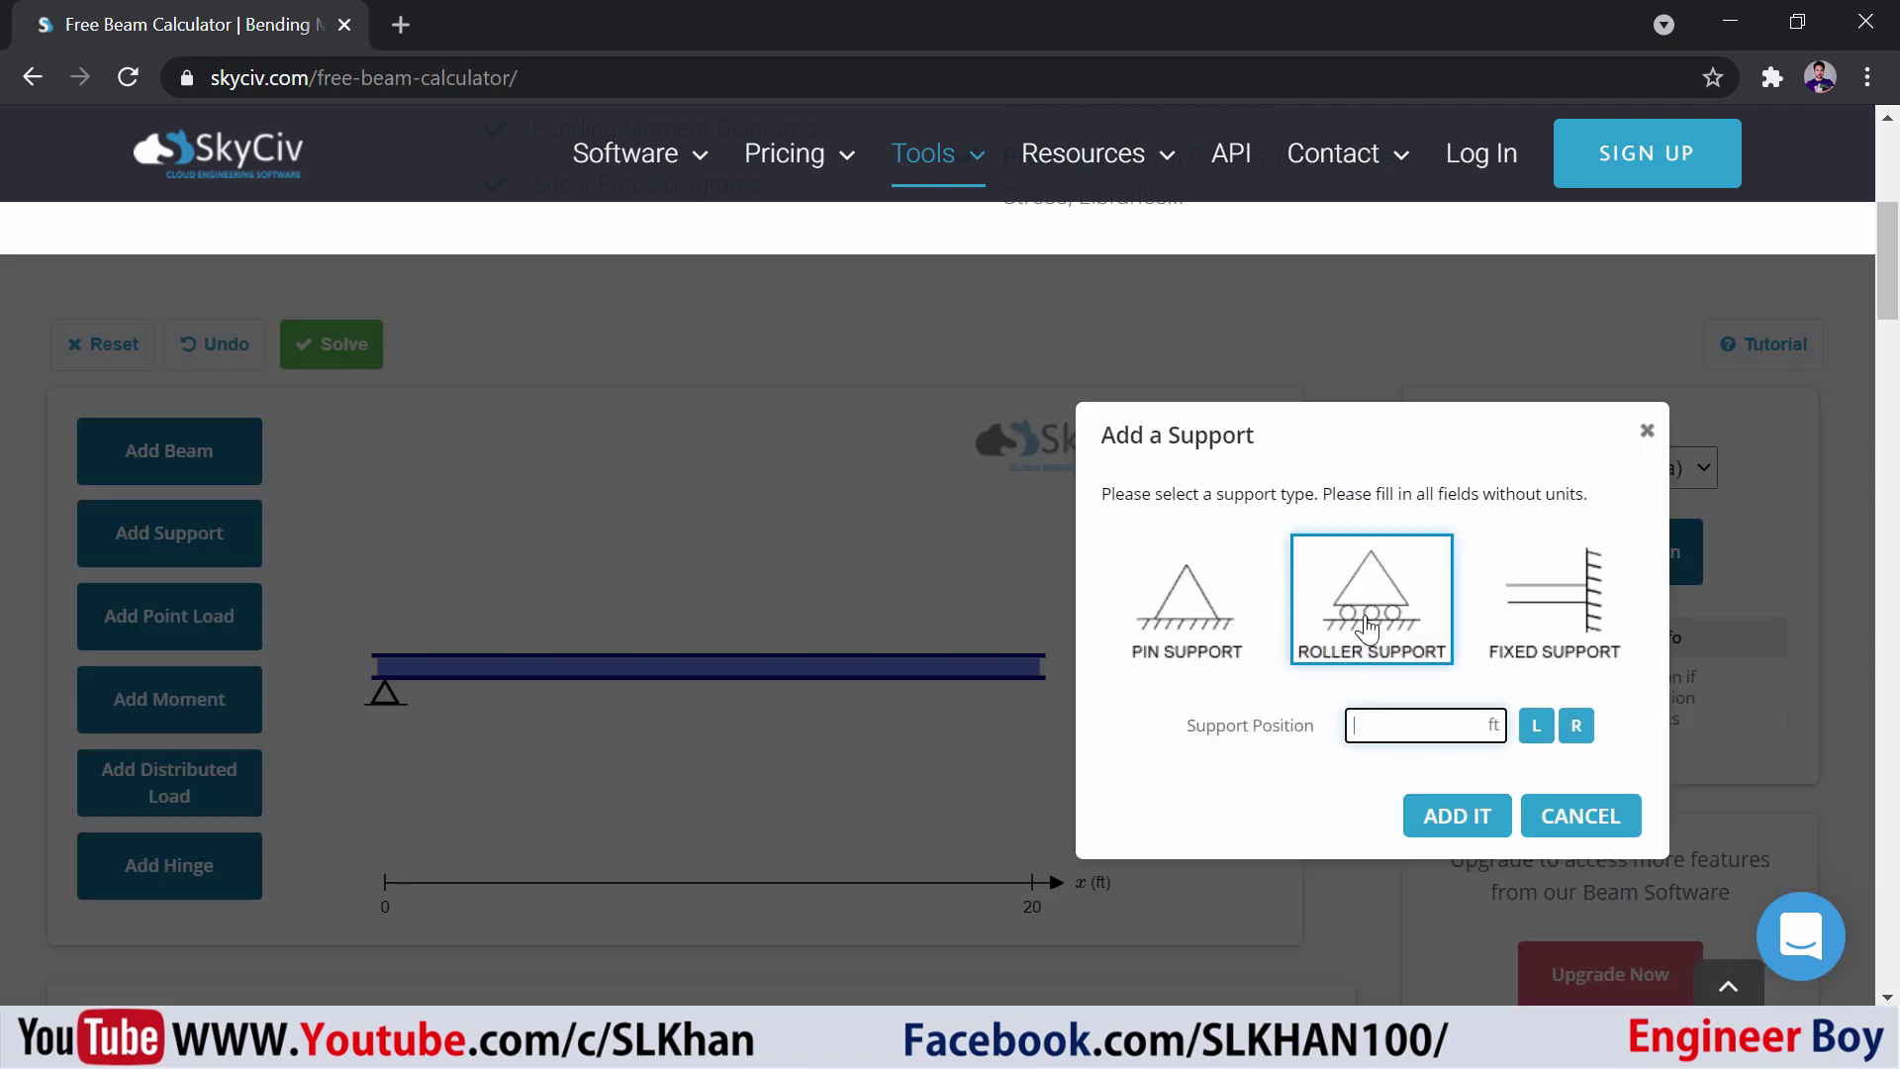
pyautogui.click(1576, 726)
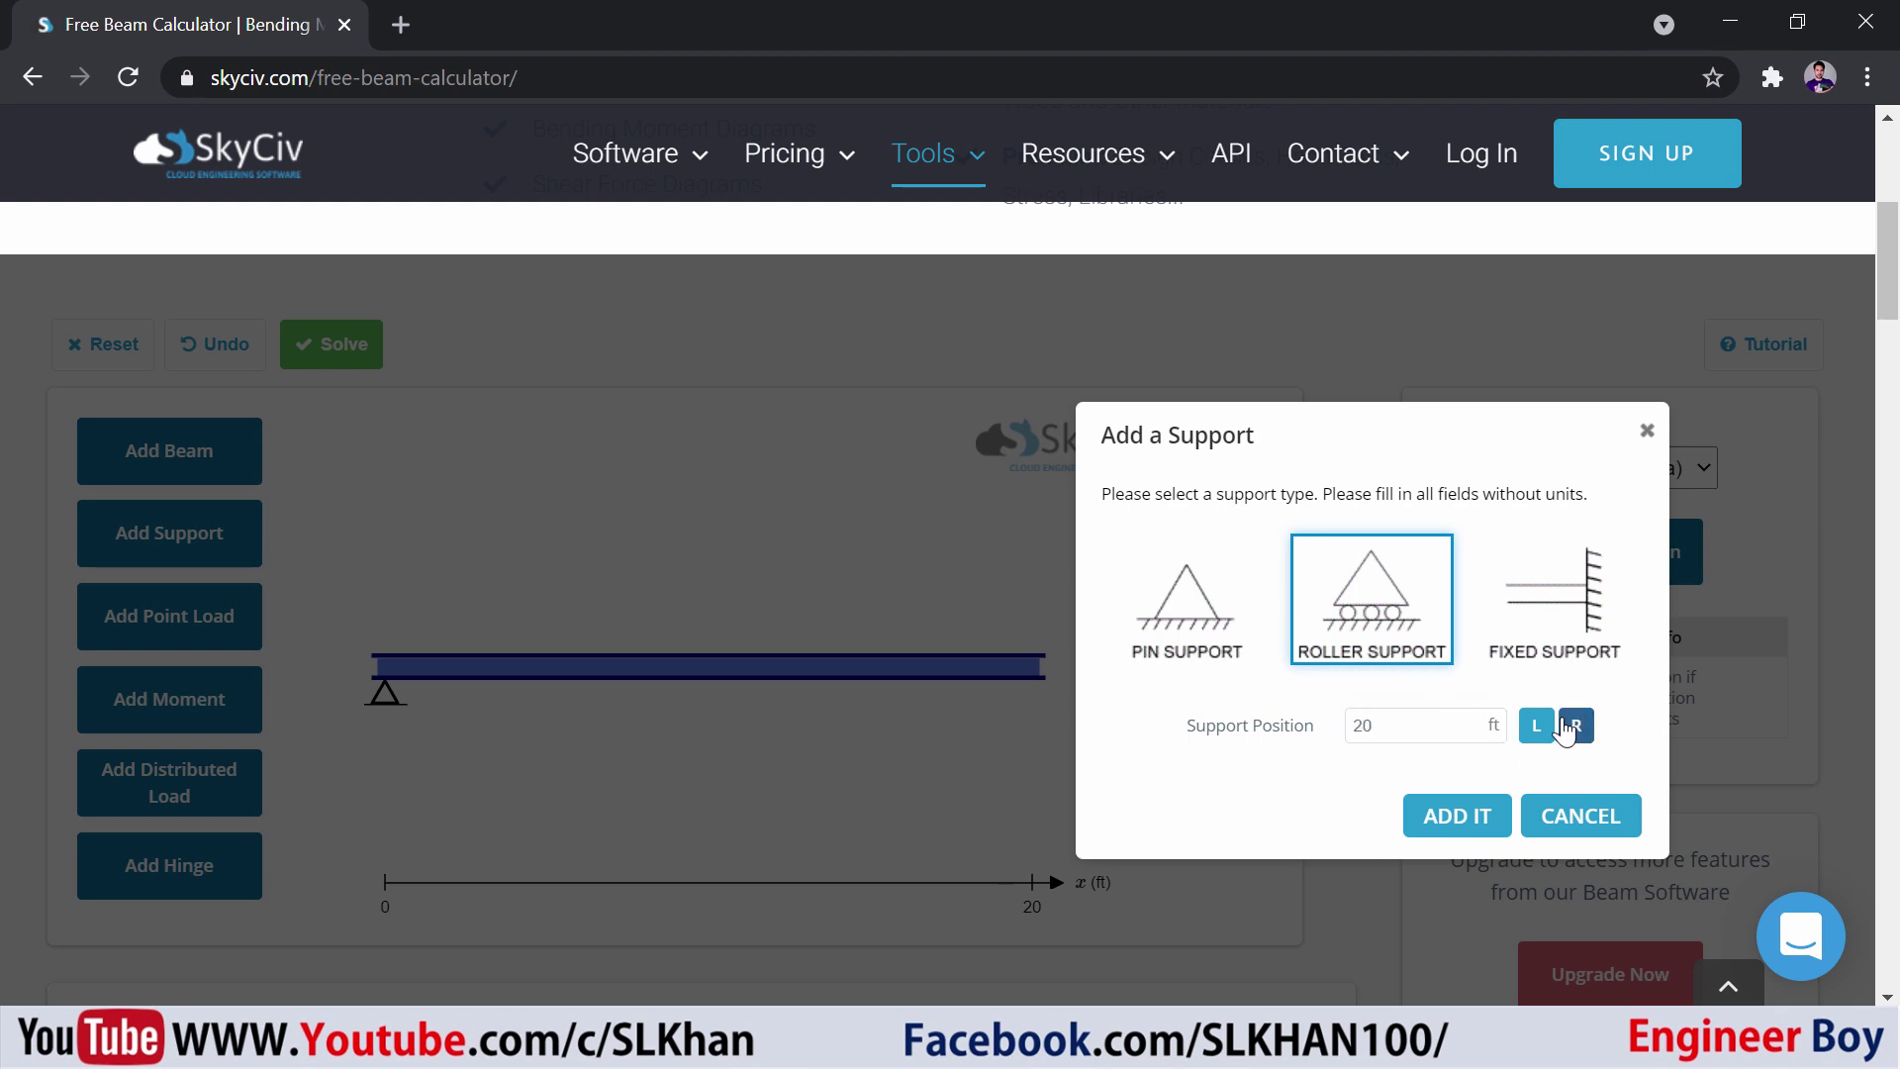
pyautogui.click(1469, 814)
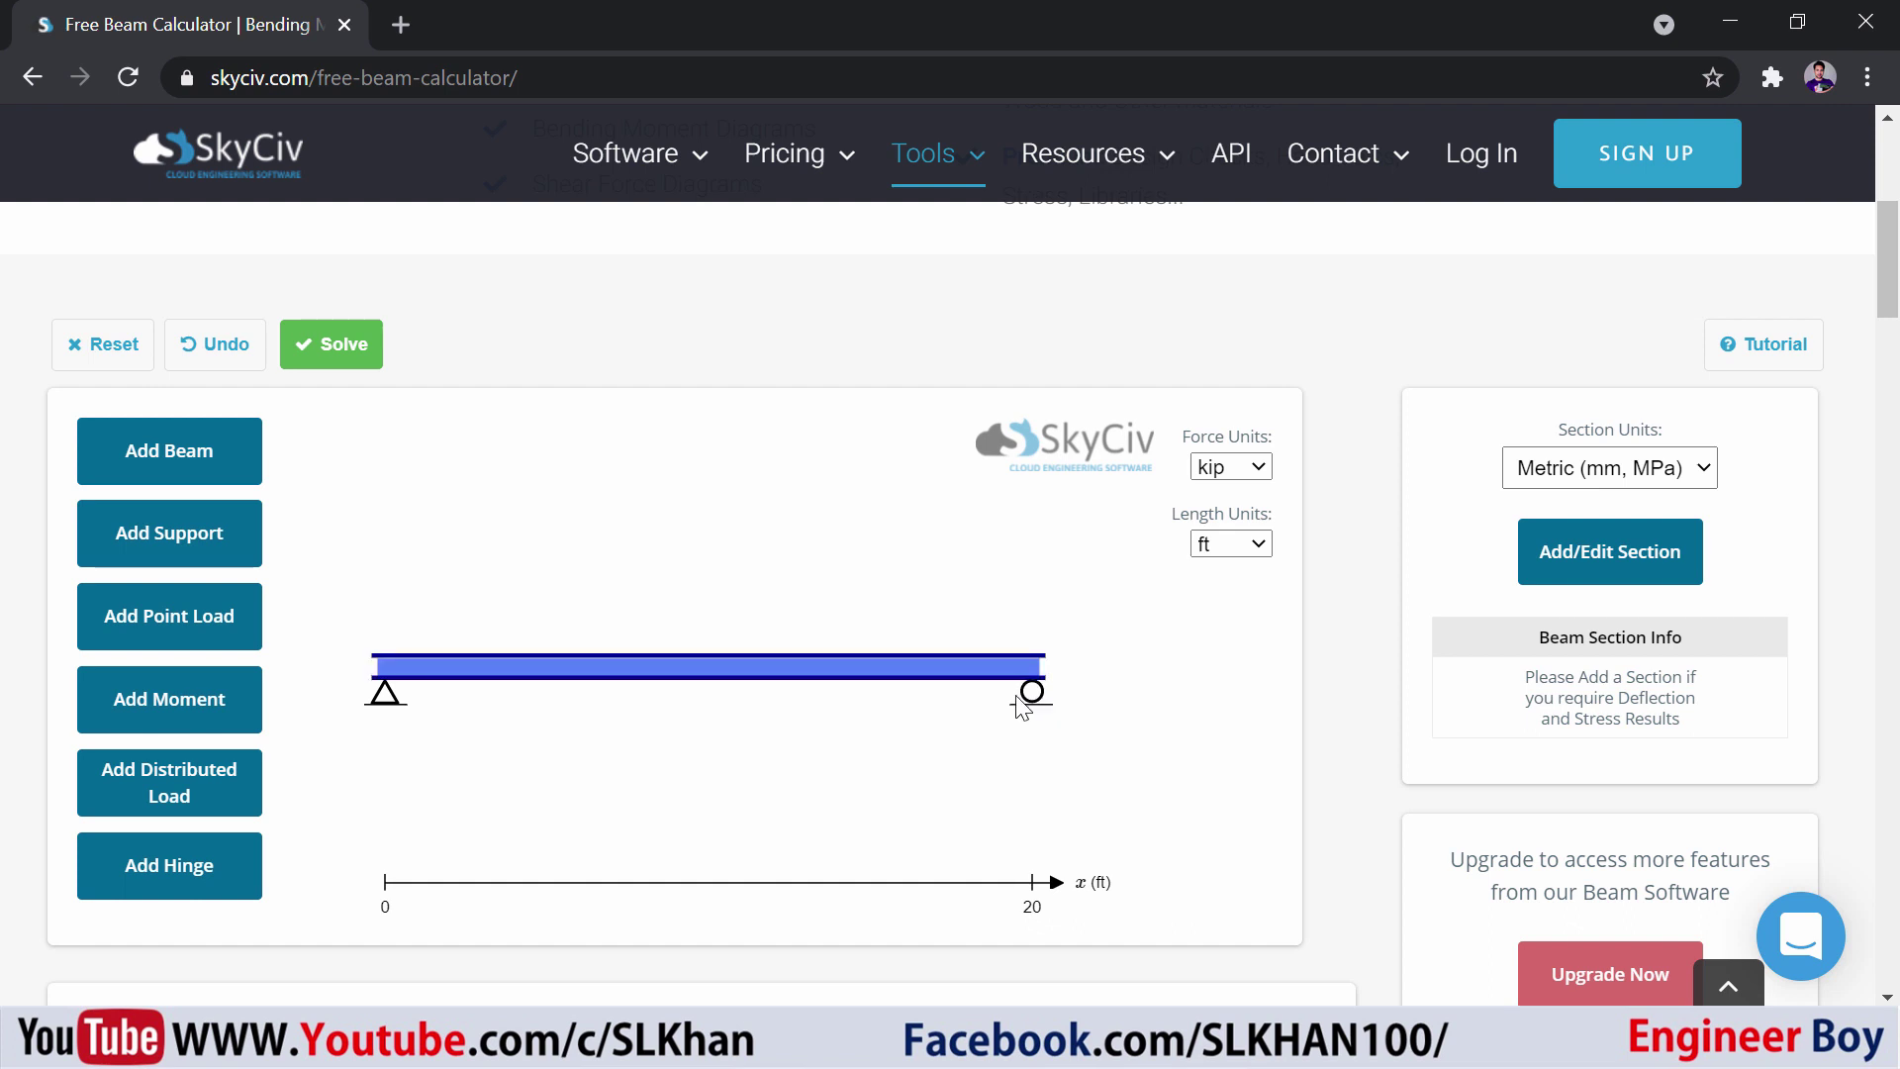
pyautogui.scroll(-7, 1068, 712)
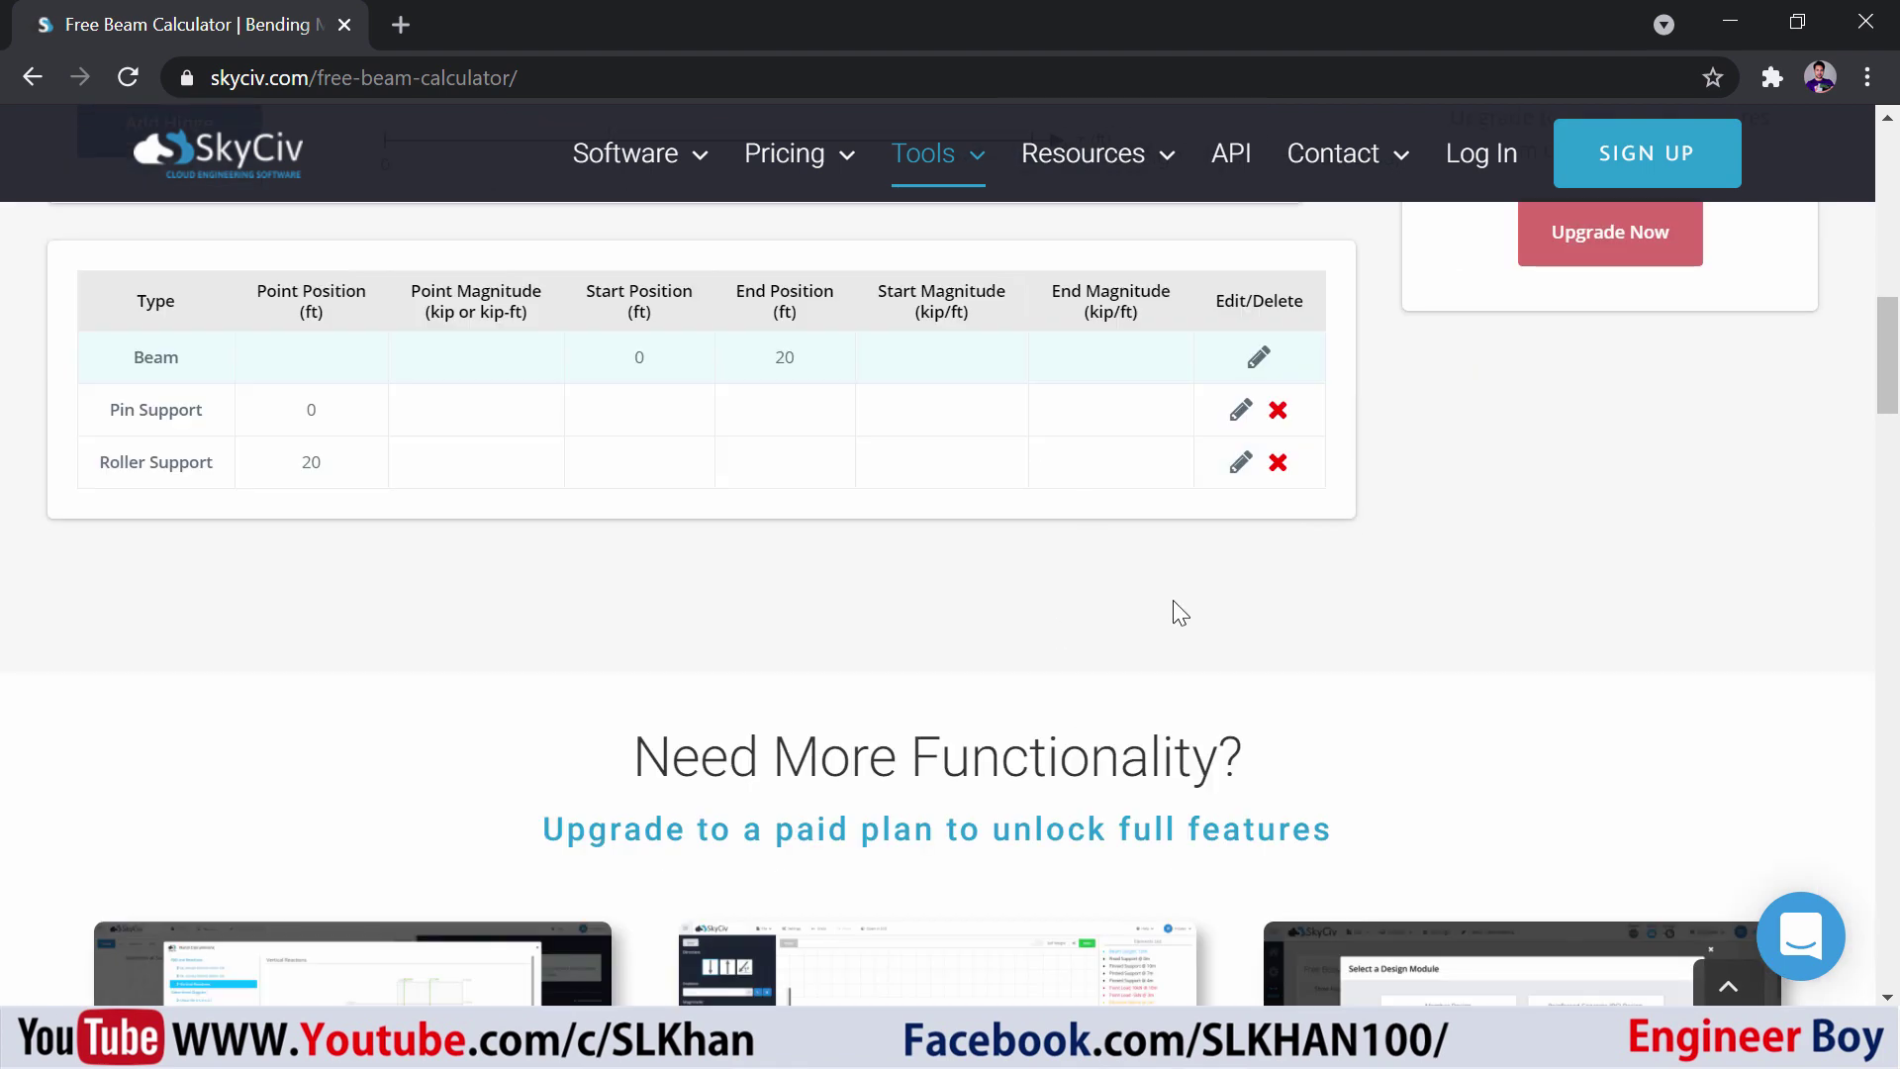
pyautogui.scroll(1, 1178, 612)
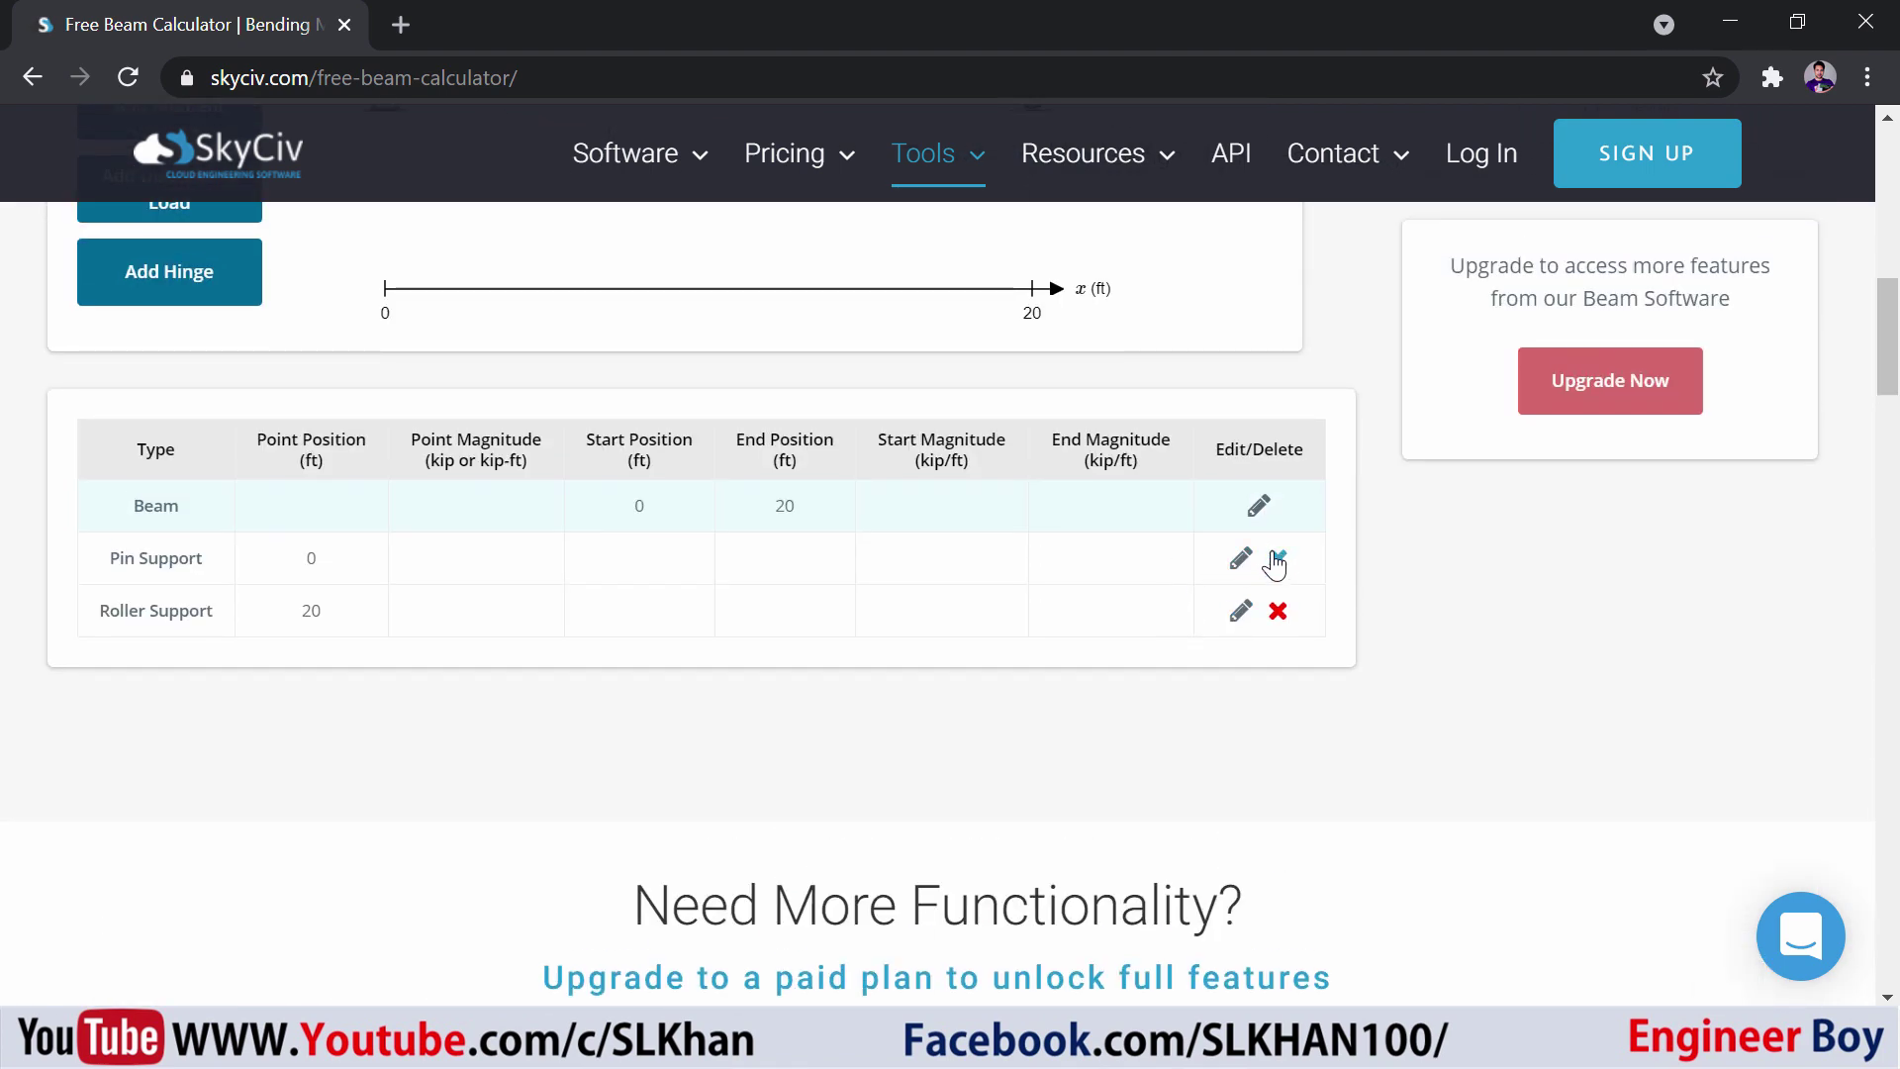
pyautogui.scroll(4, 1275, 564)
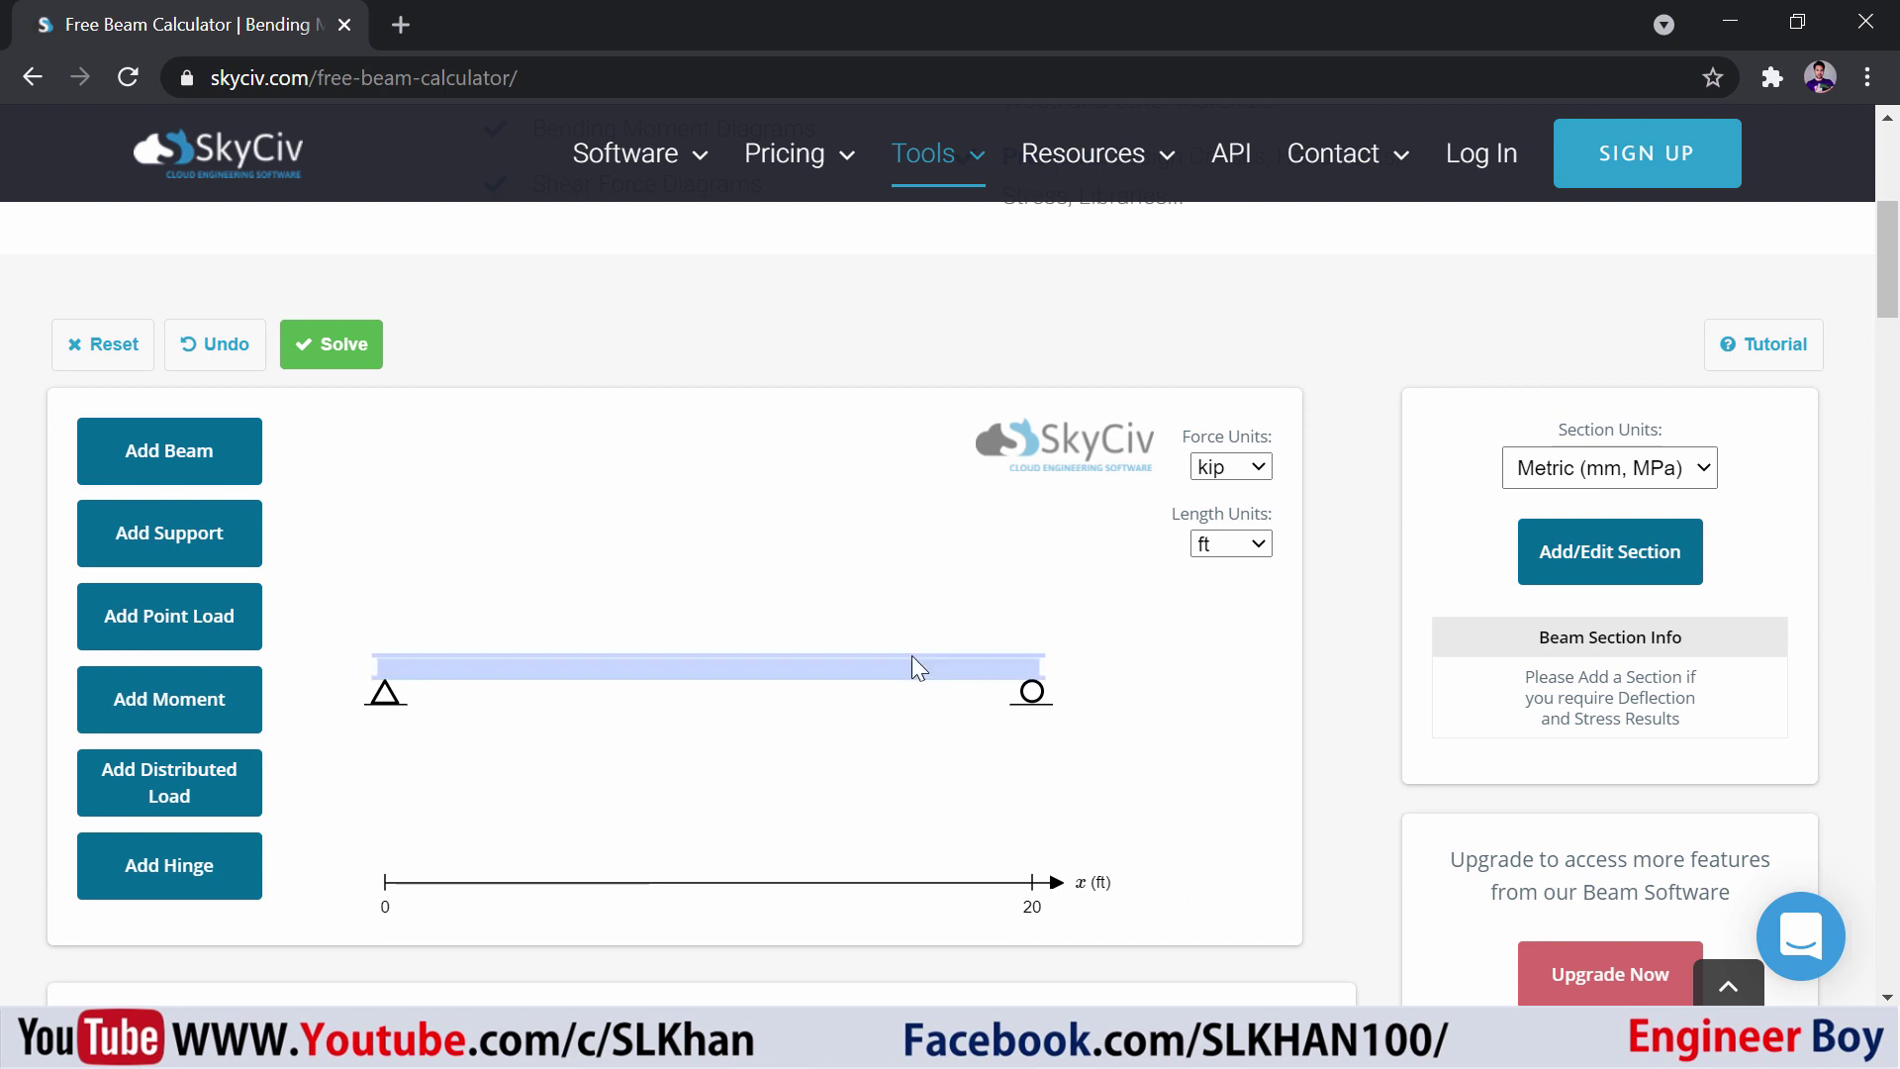
# Step: Add a downward point load of 6 kip at position 10 ft
pyautogui.click(557, 681)
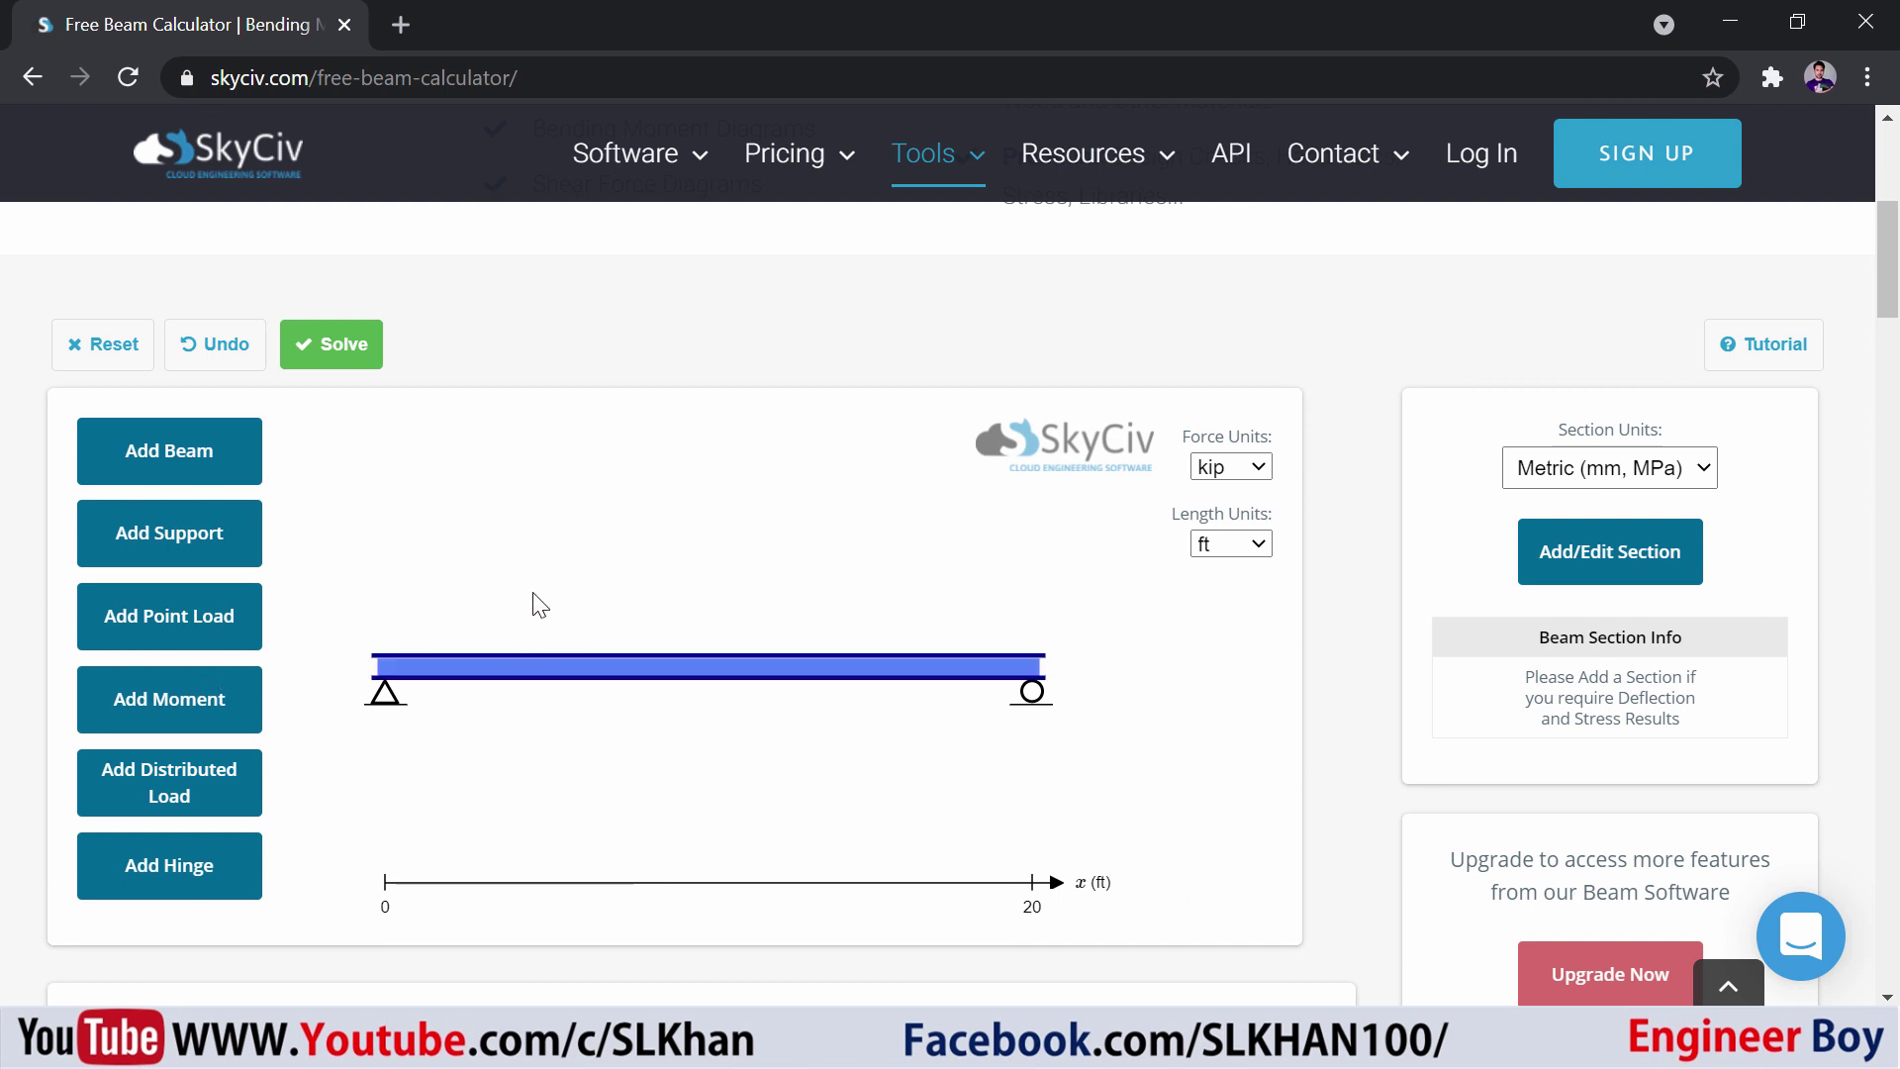
pyautogui.click(632, 665)
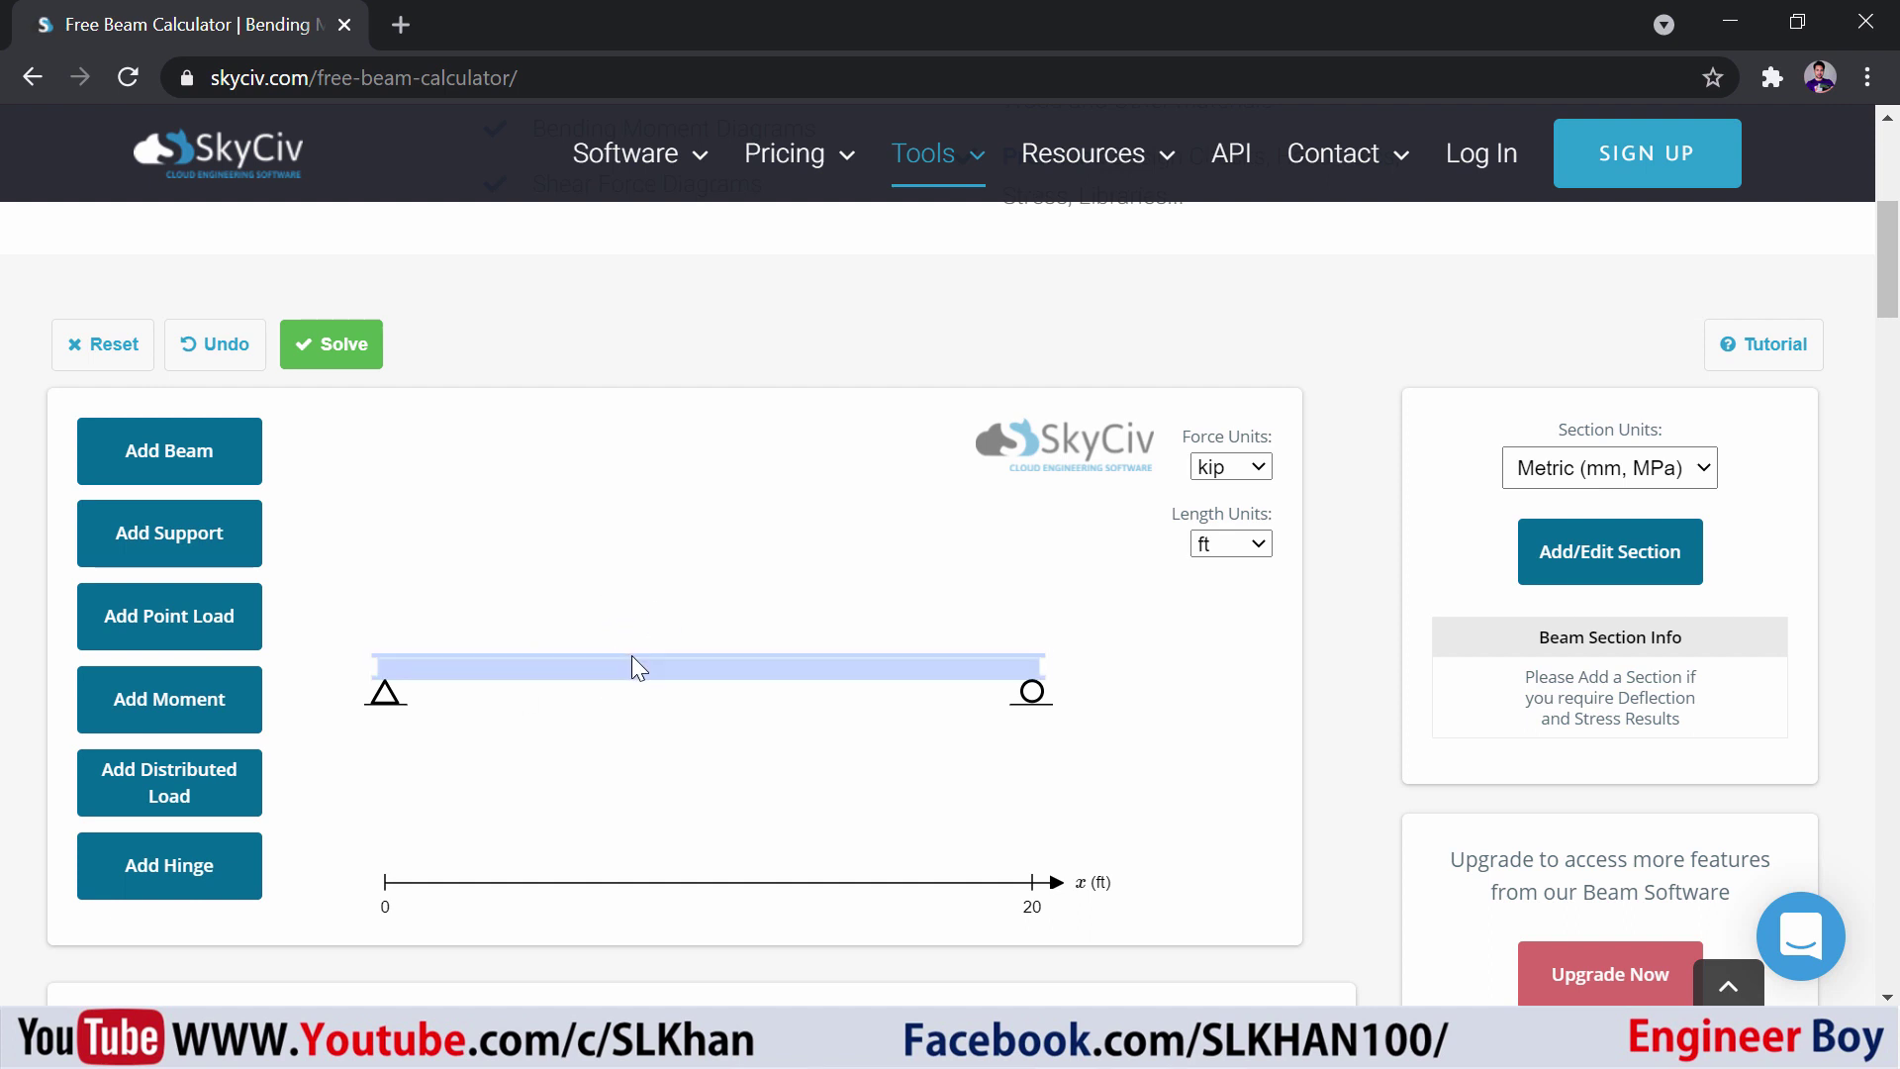
pyautogui.click(639, 666)
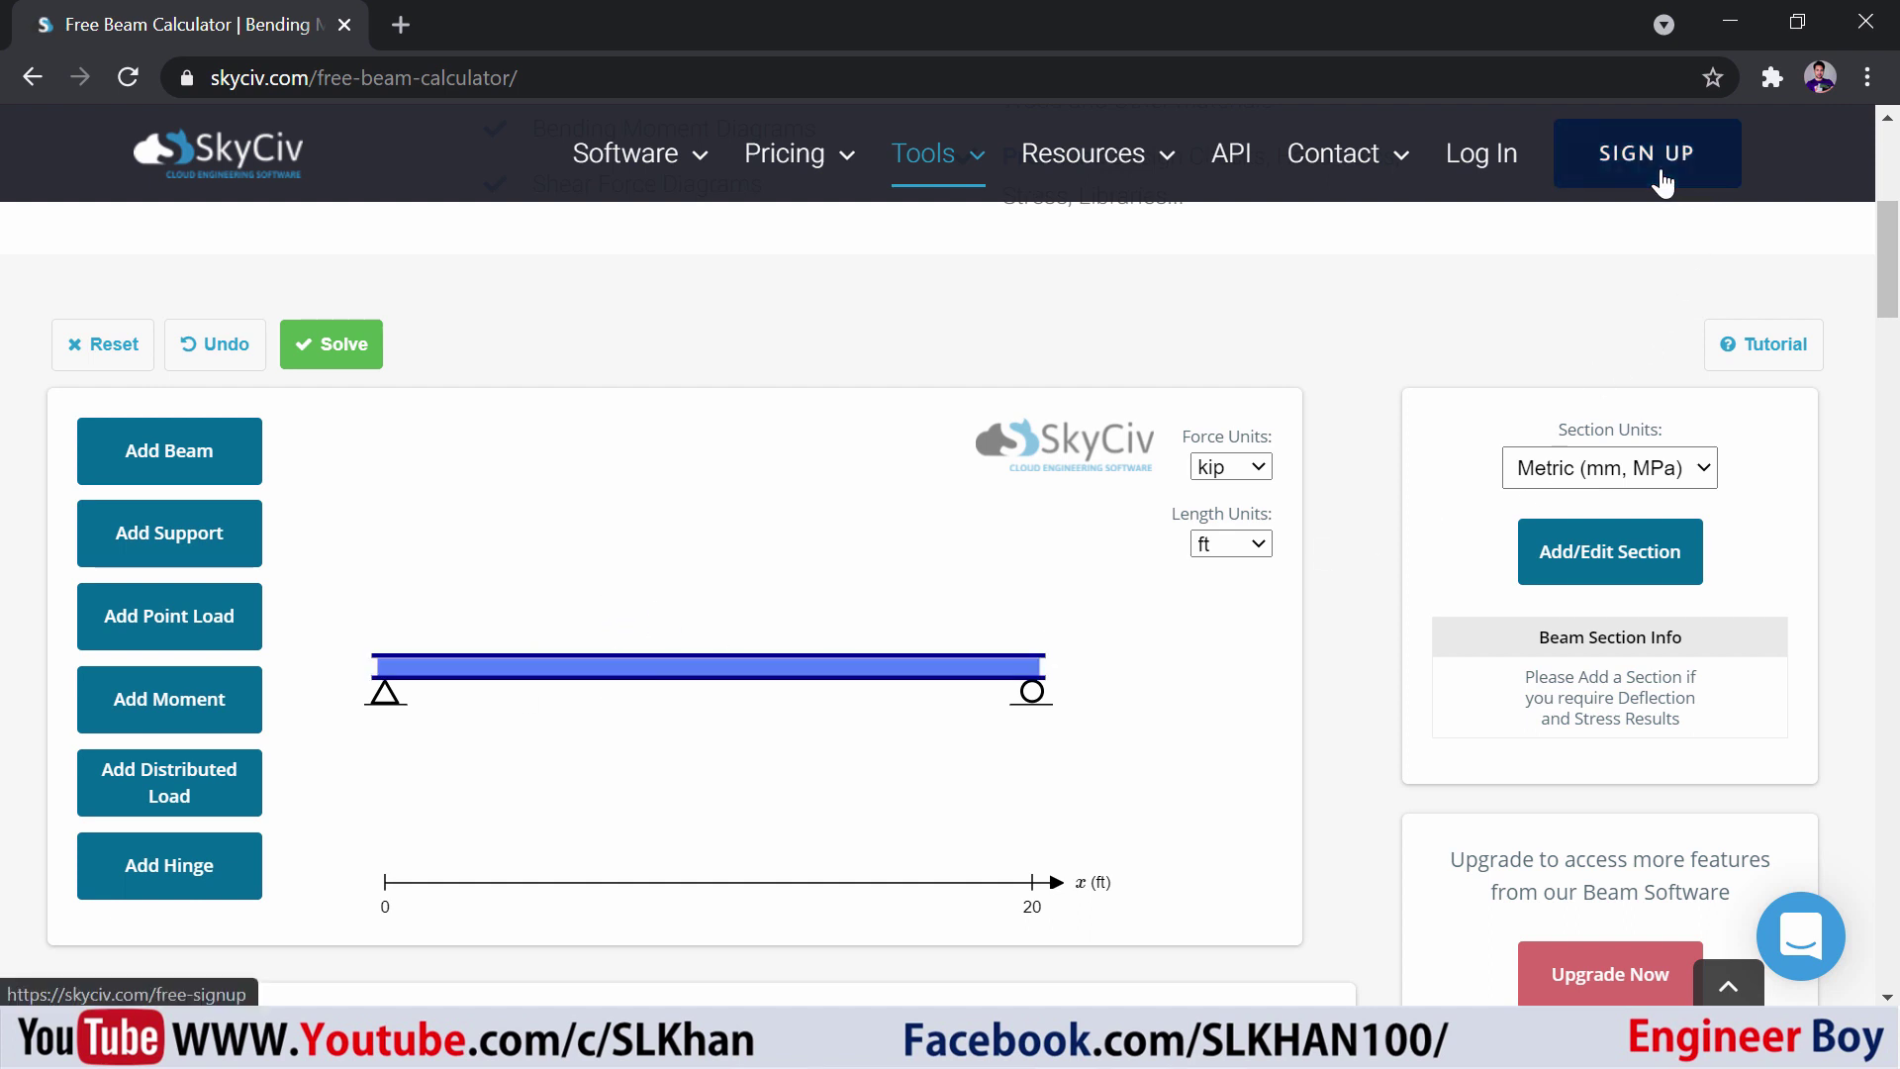
pyautogui.click(170, 623)
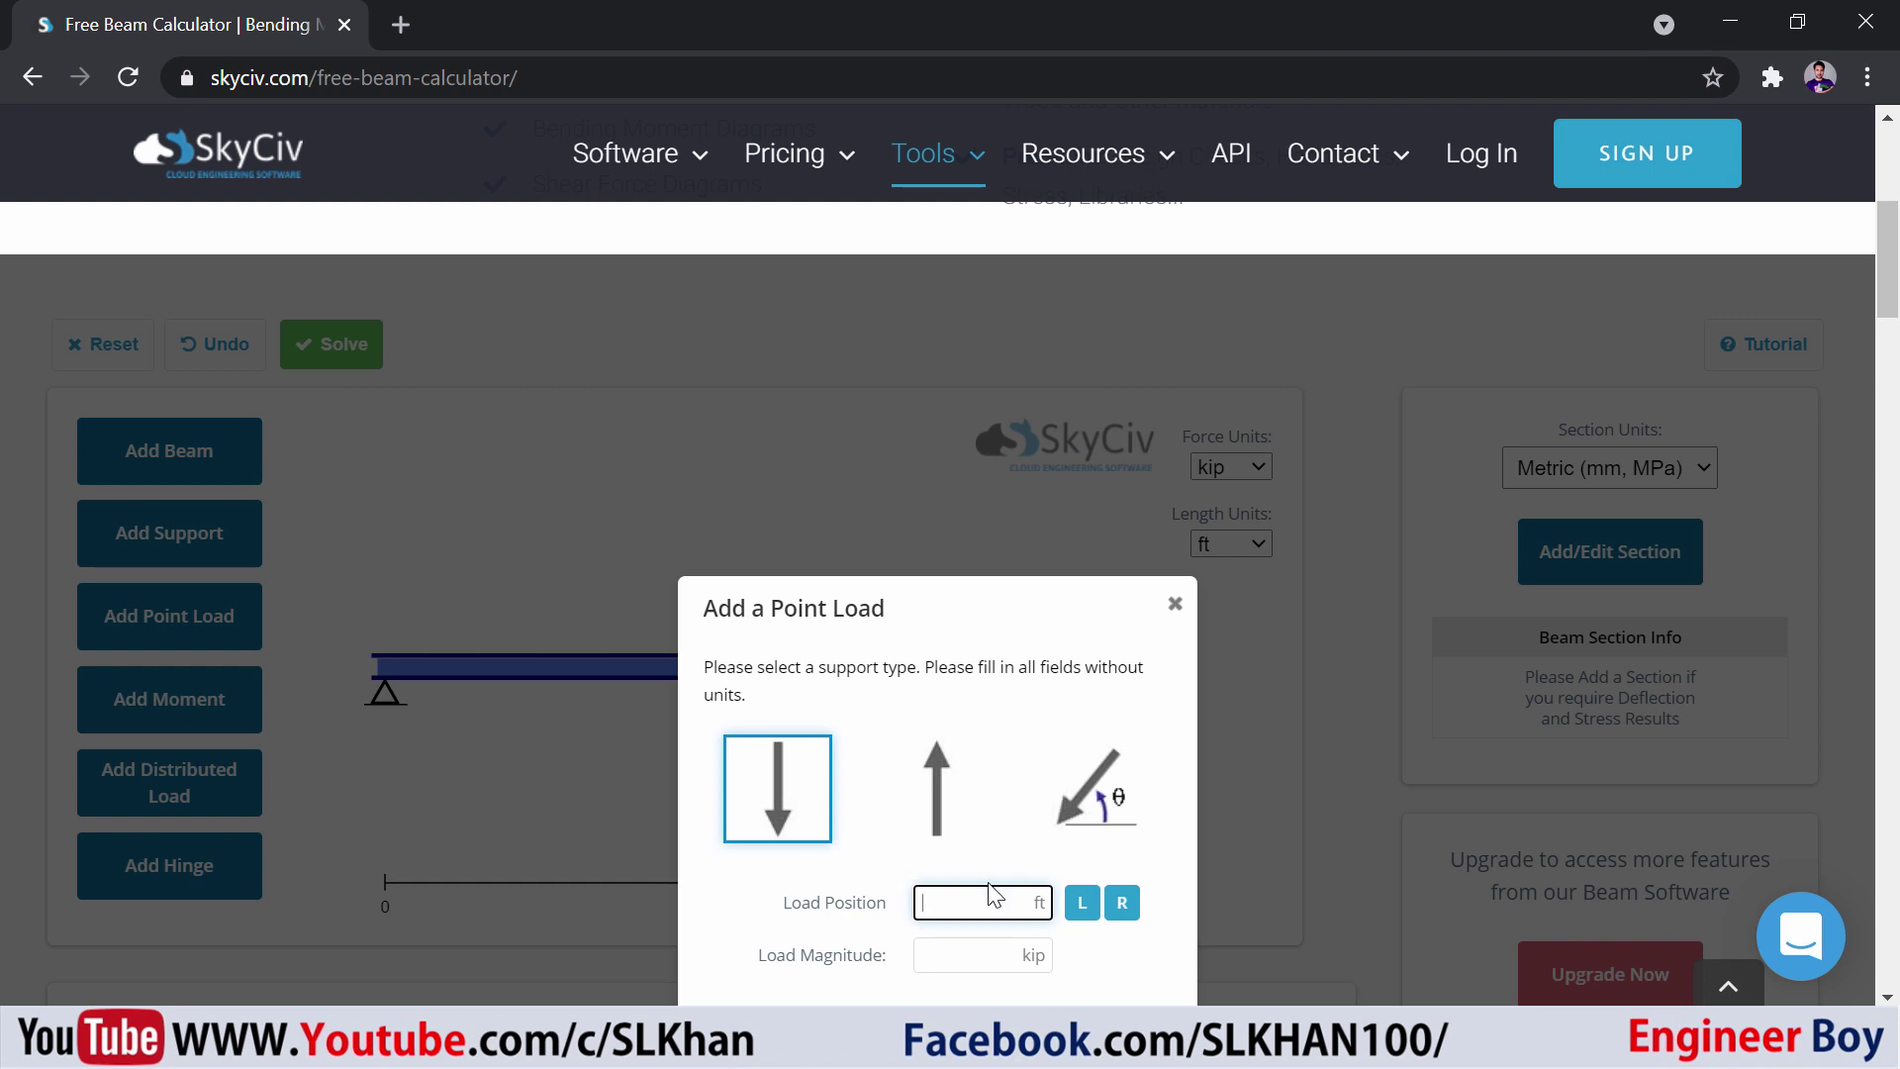
pyautogui.moveTo(929, 606); pyautogui.dragTo(895, 405)
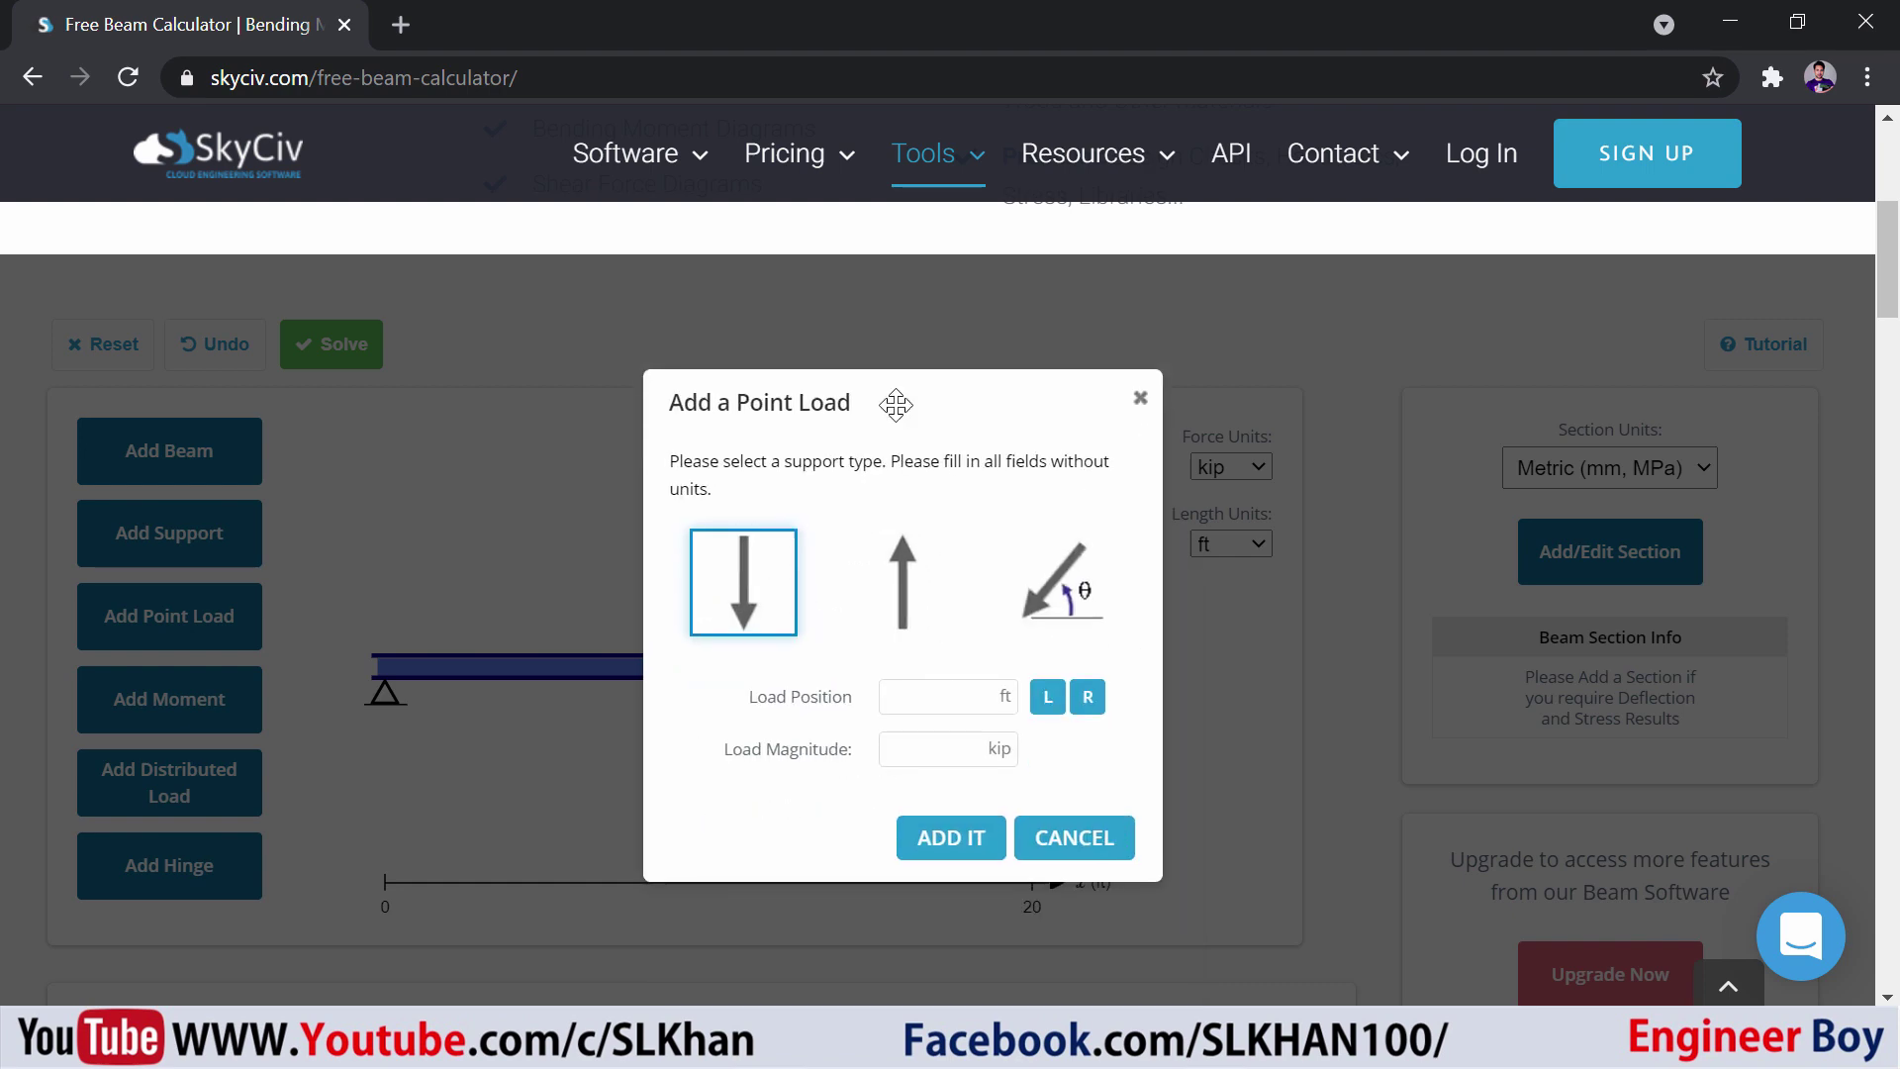
pyautogui.click(925, 695)
pyautogui.click(940, 751)
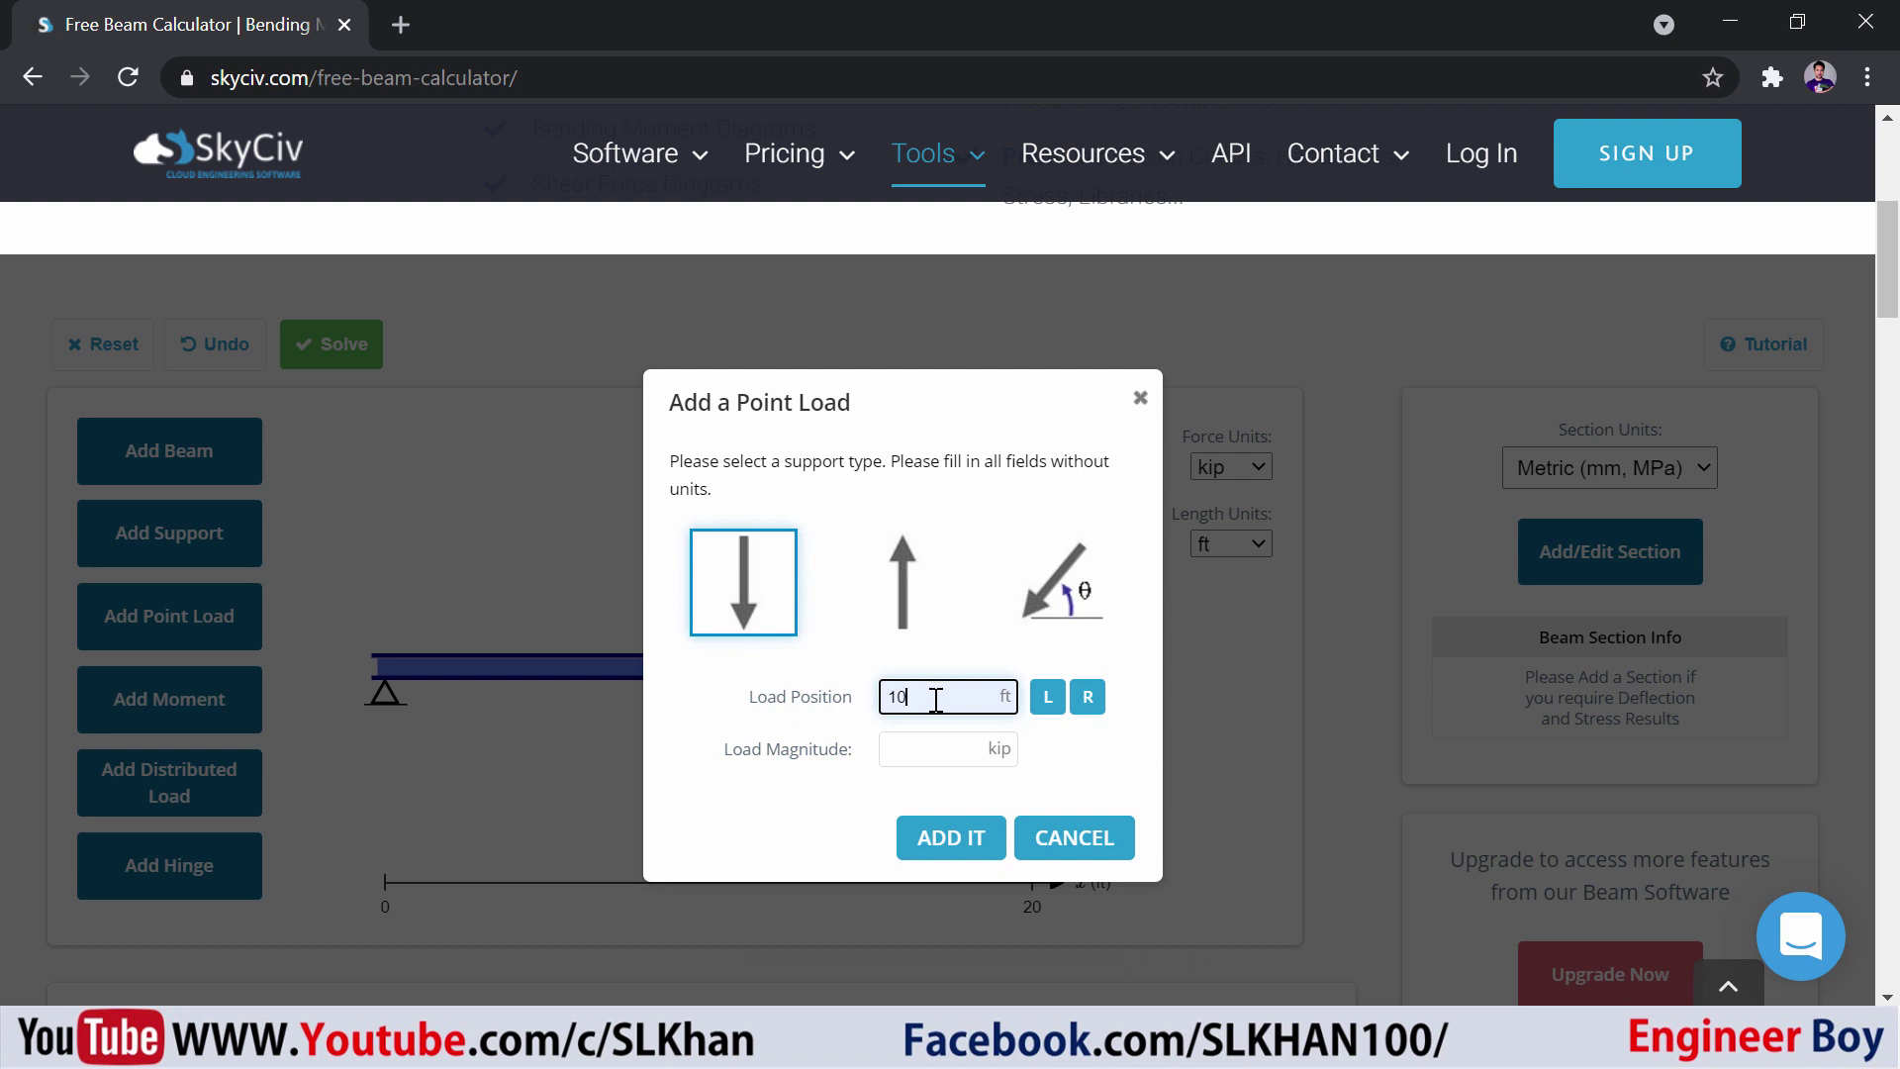
pyautogui.click(924, 751)
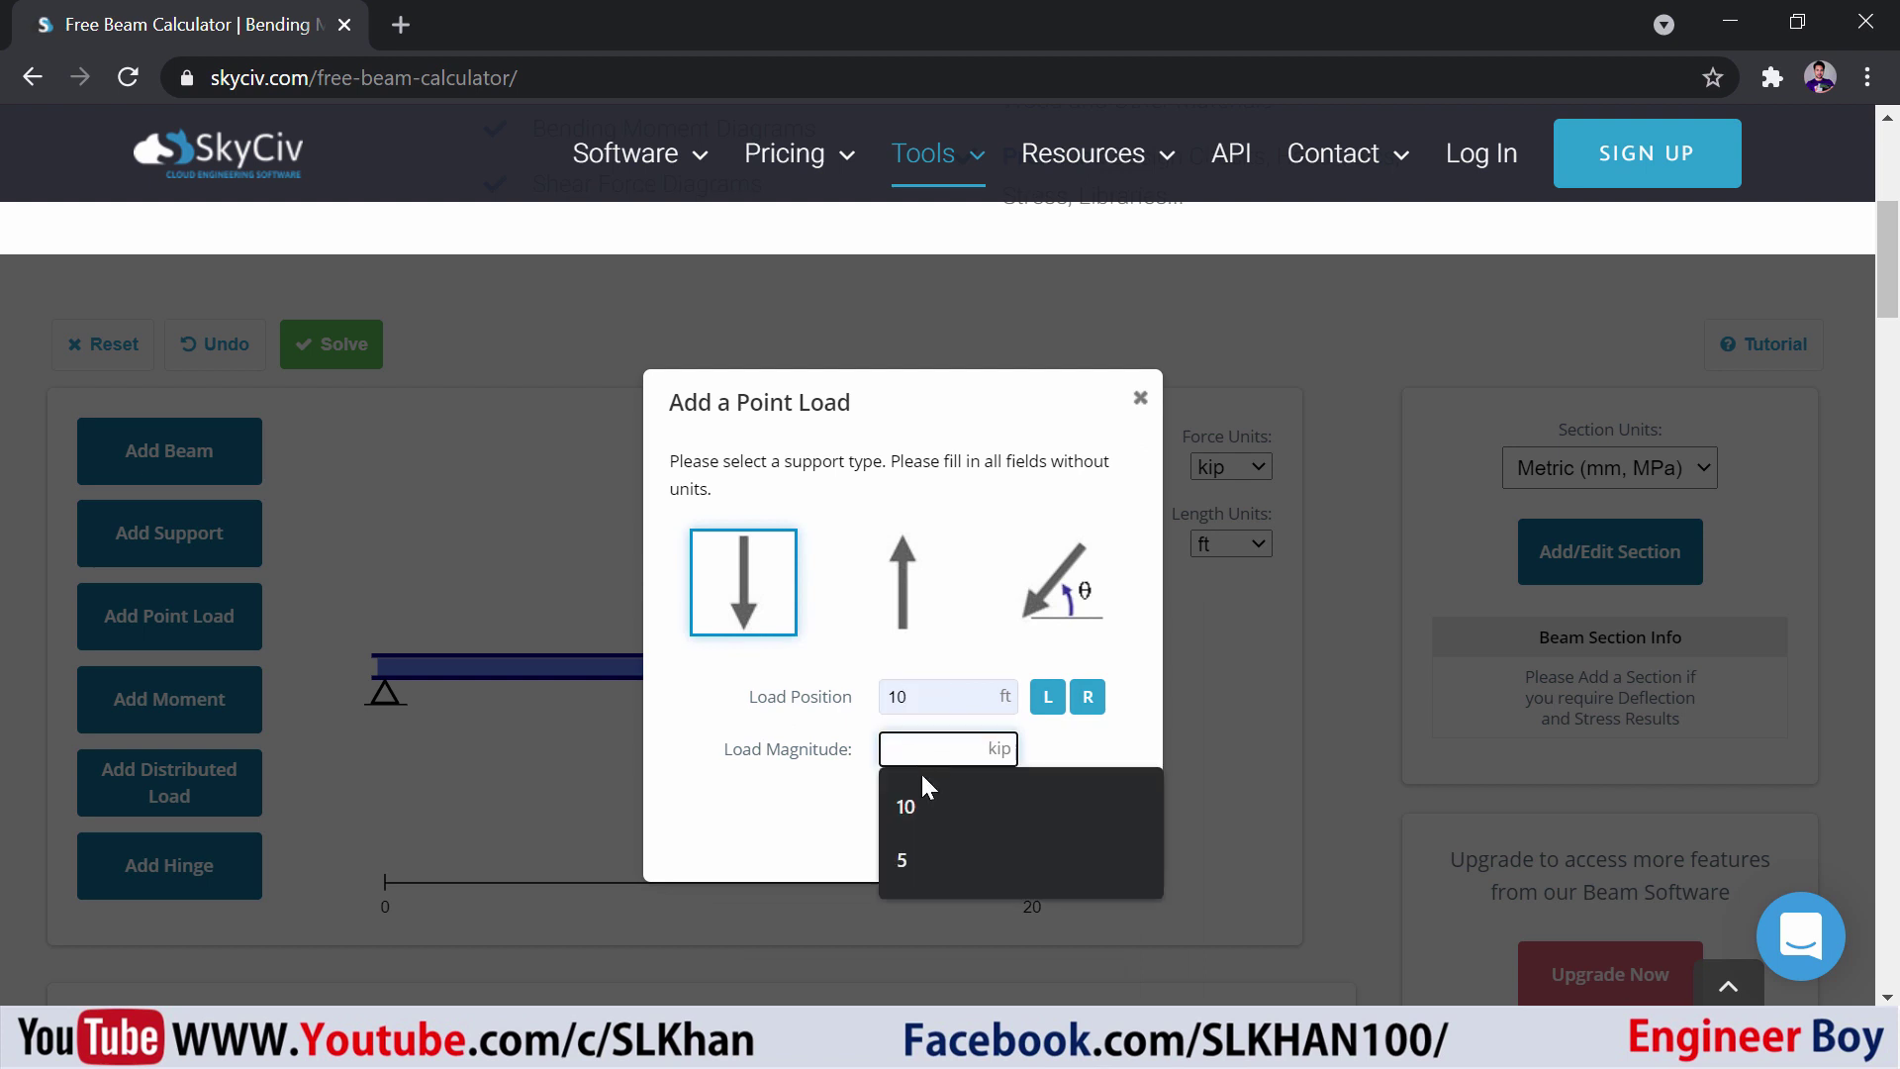
pyautogui.write('6')
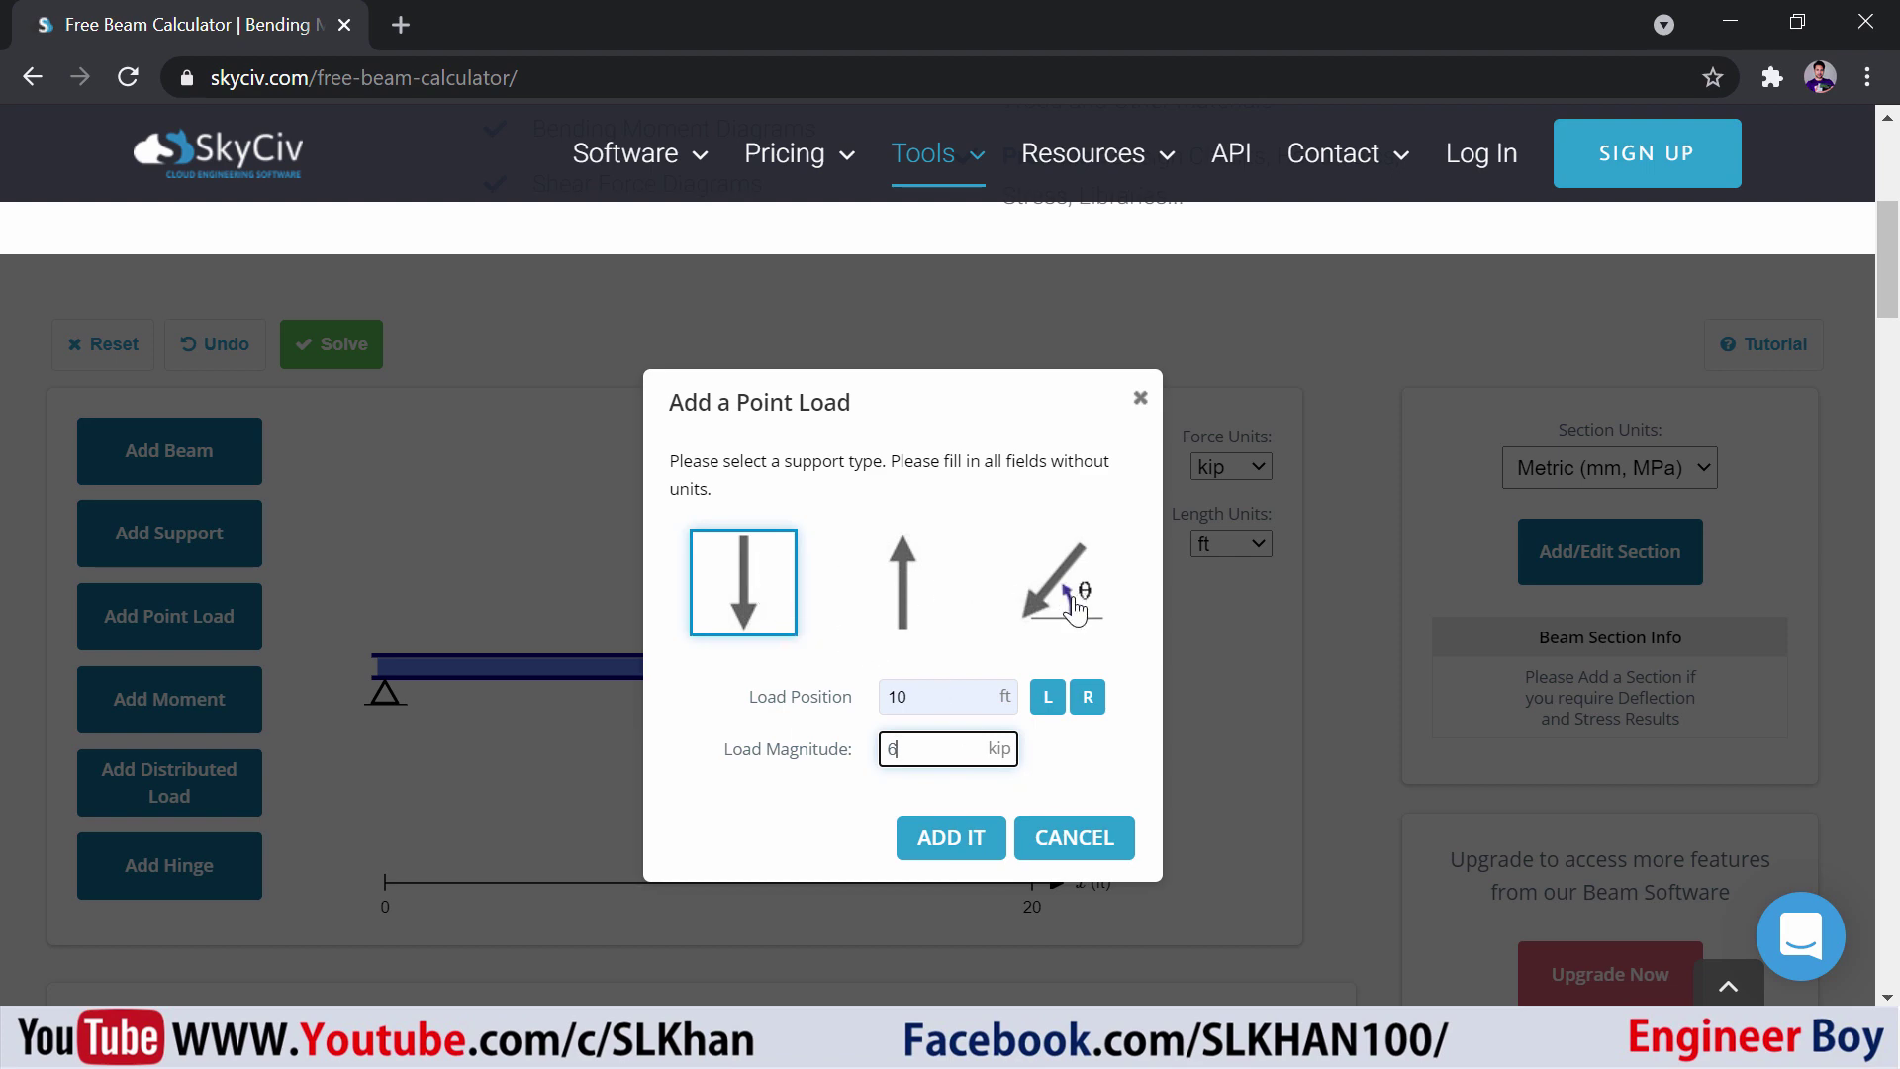
pyautogui.click(962, 837)
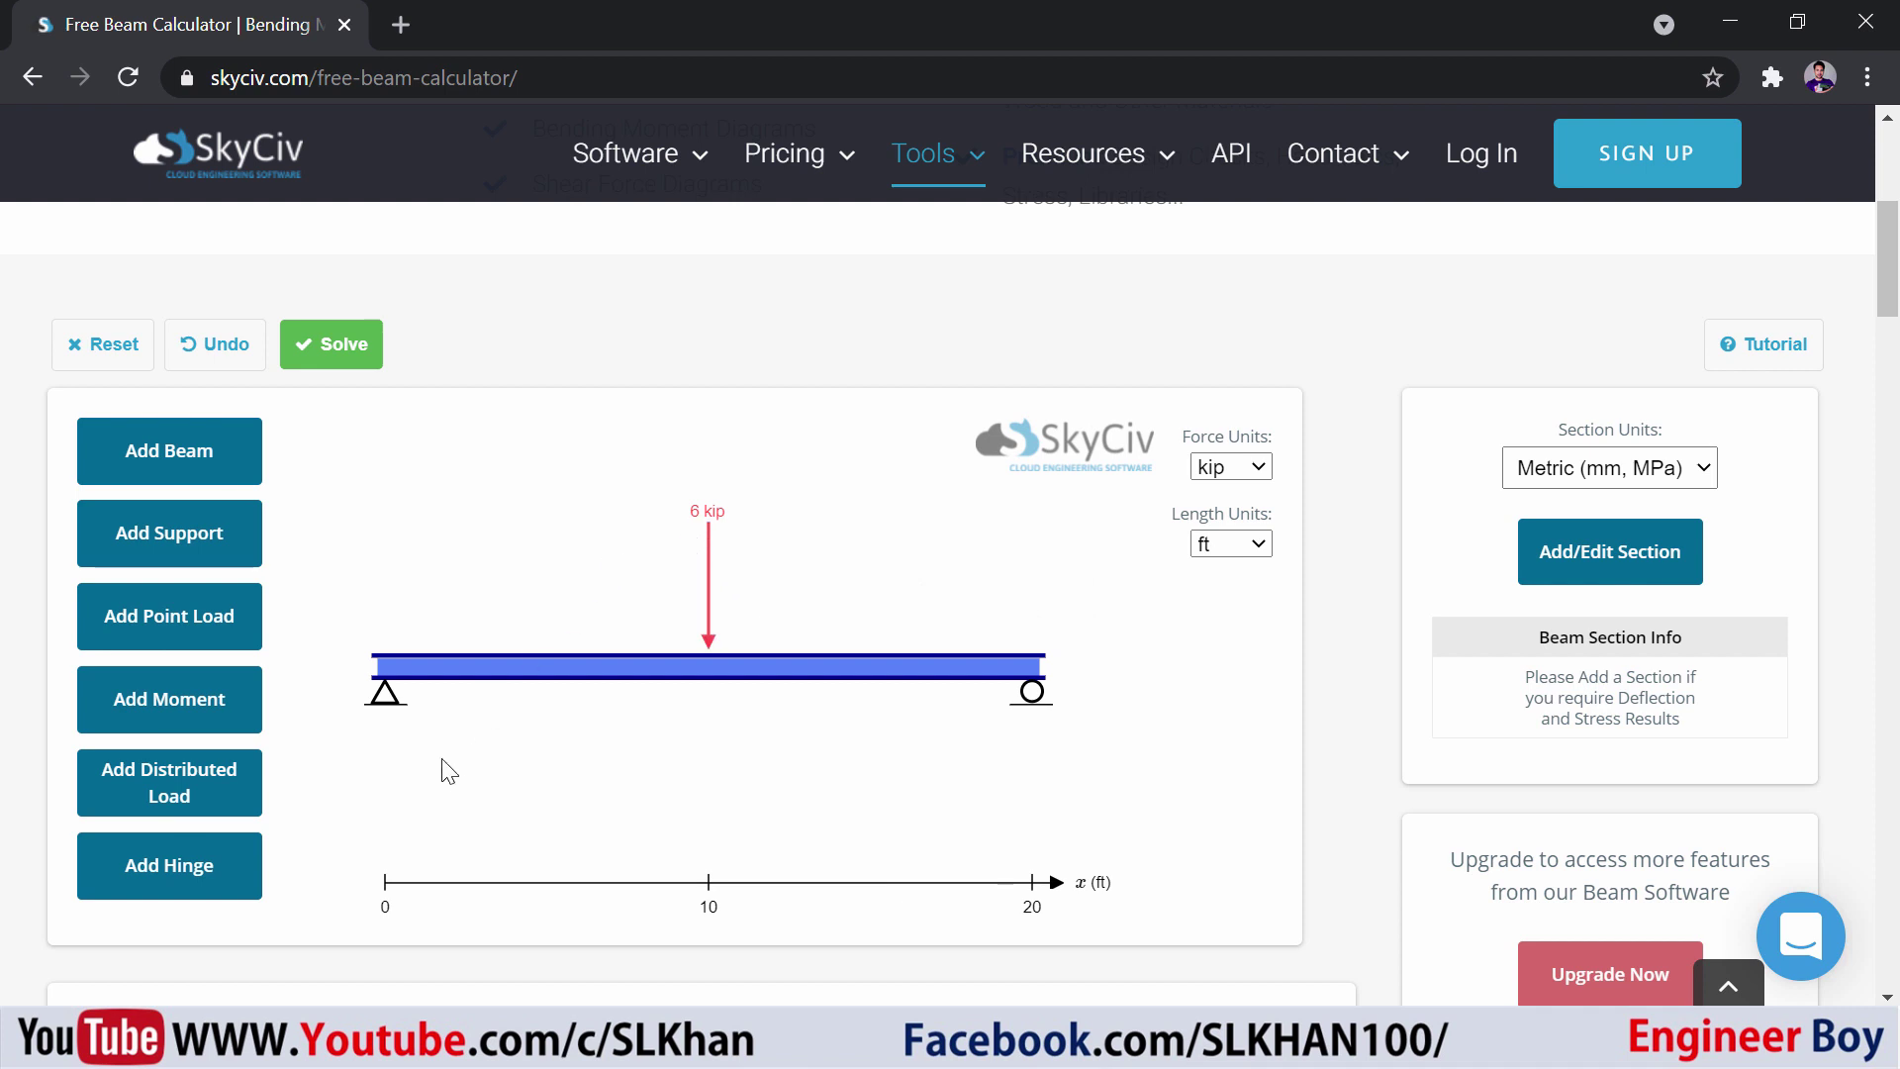
# Step: Add a downward distributed load from 0 to 20 ft with start and end magnitudes 2 kip/ft
pyautogui.click(193, 801)
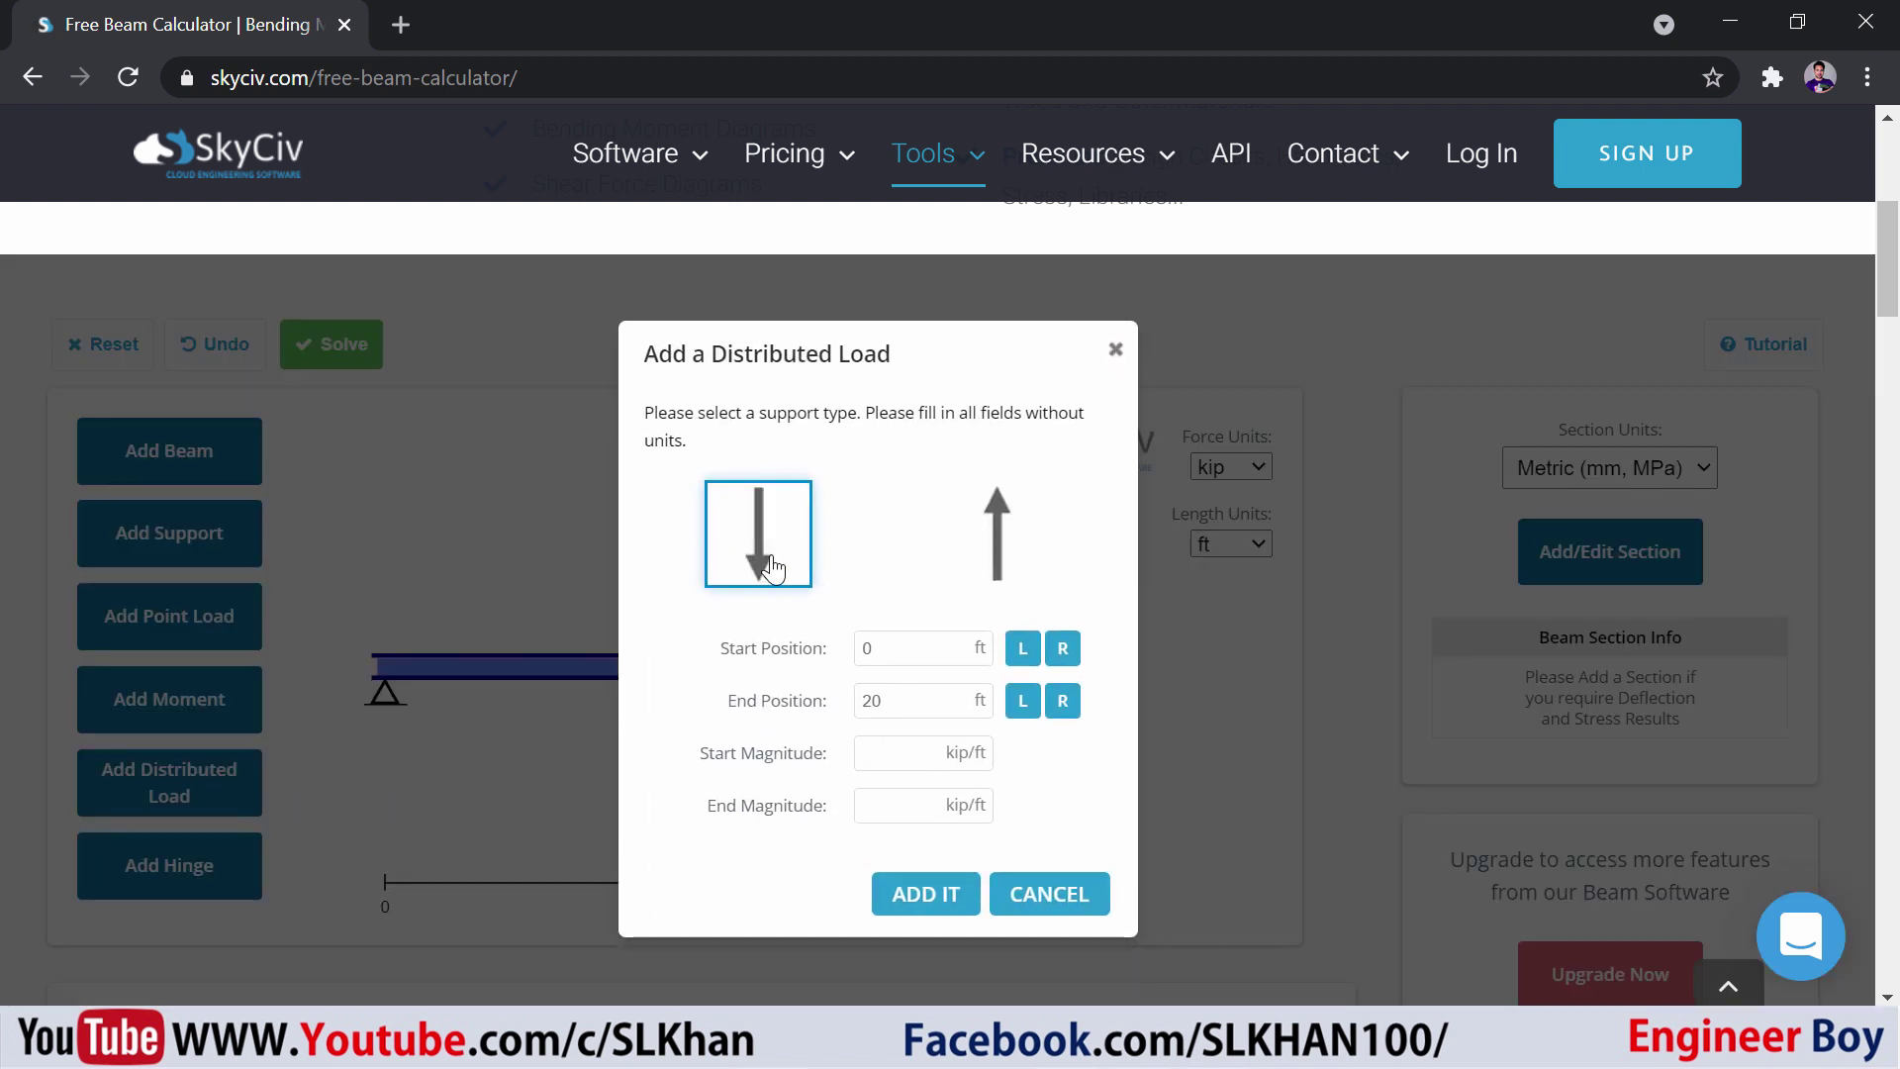
pyautogui.click(889, 643)
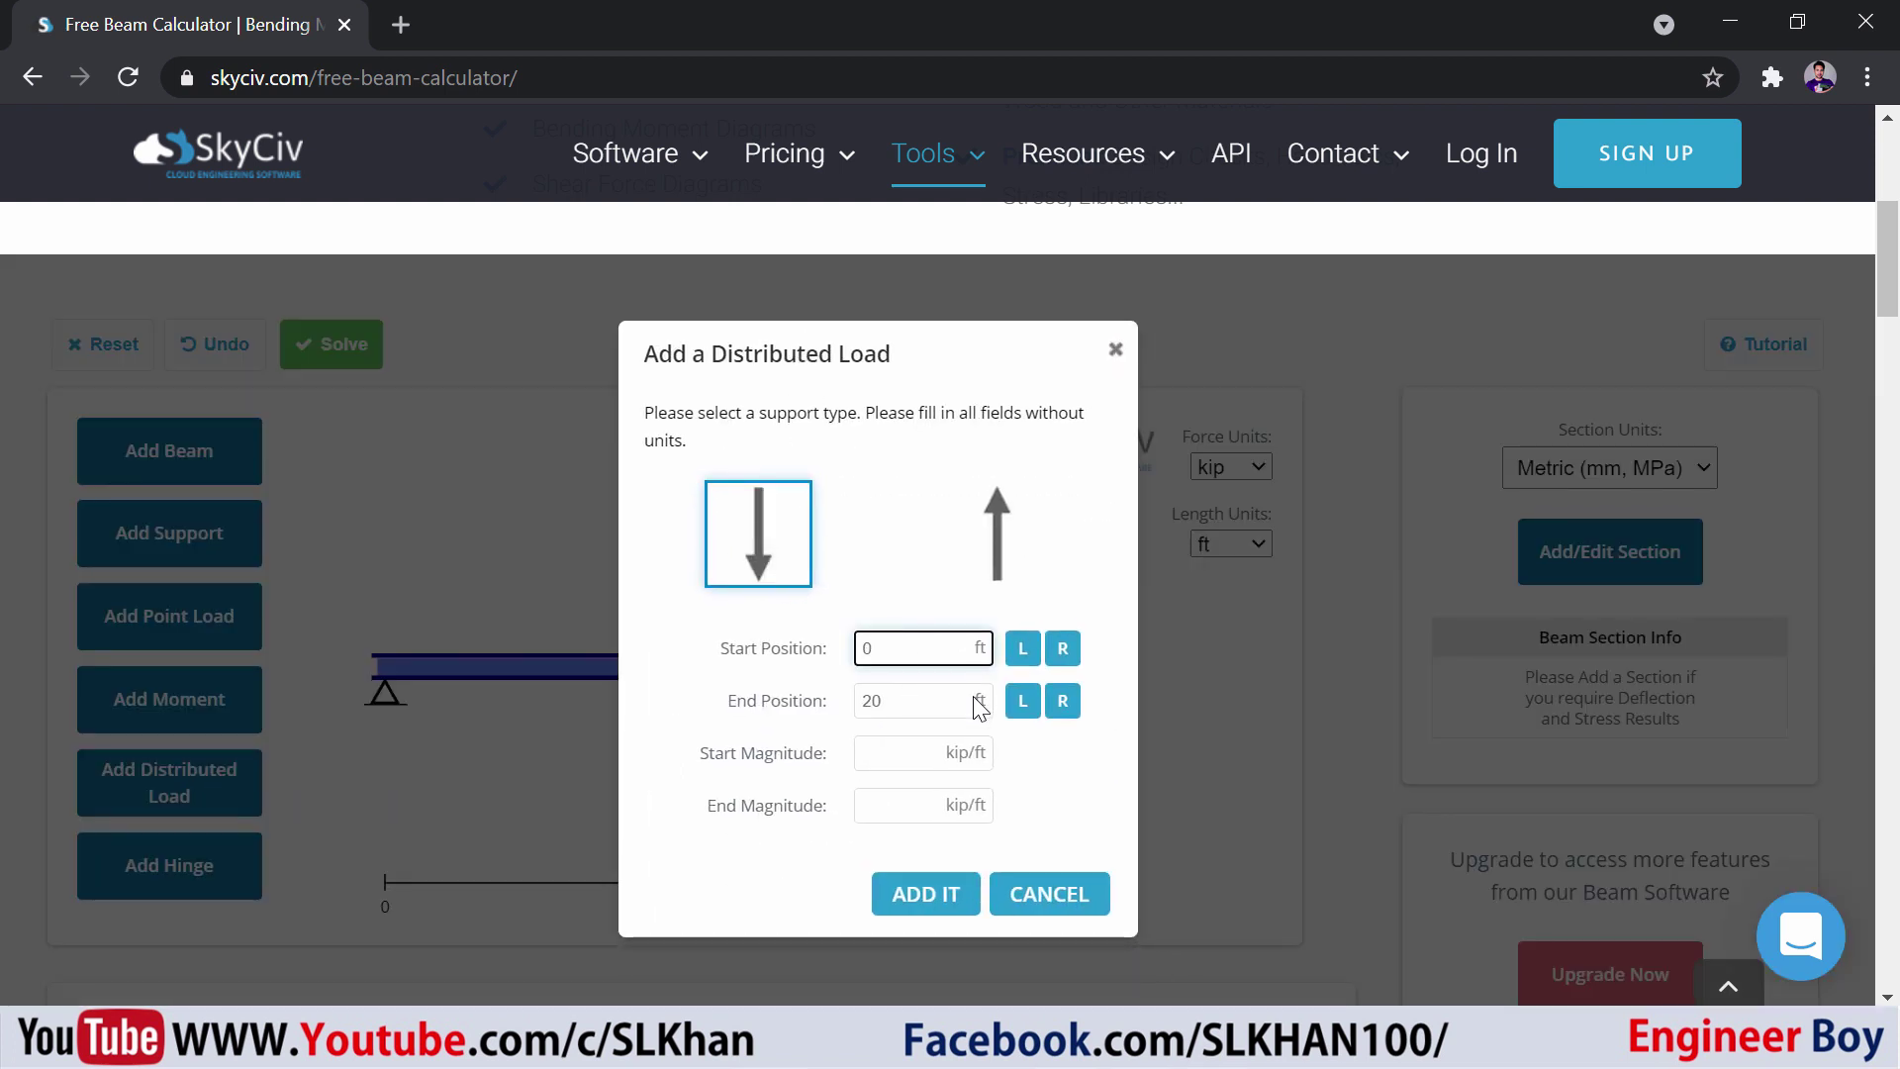
pyautogui.doubleClick(919, 702)
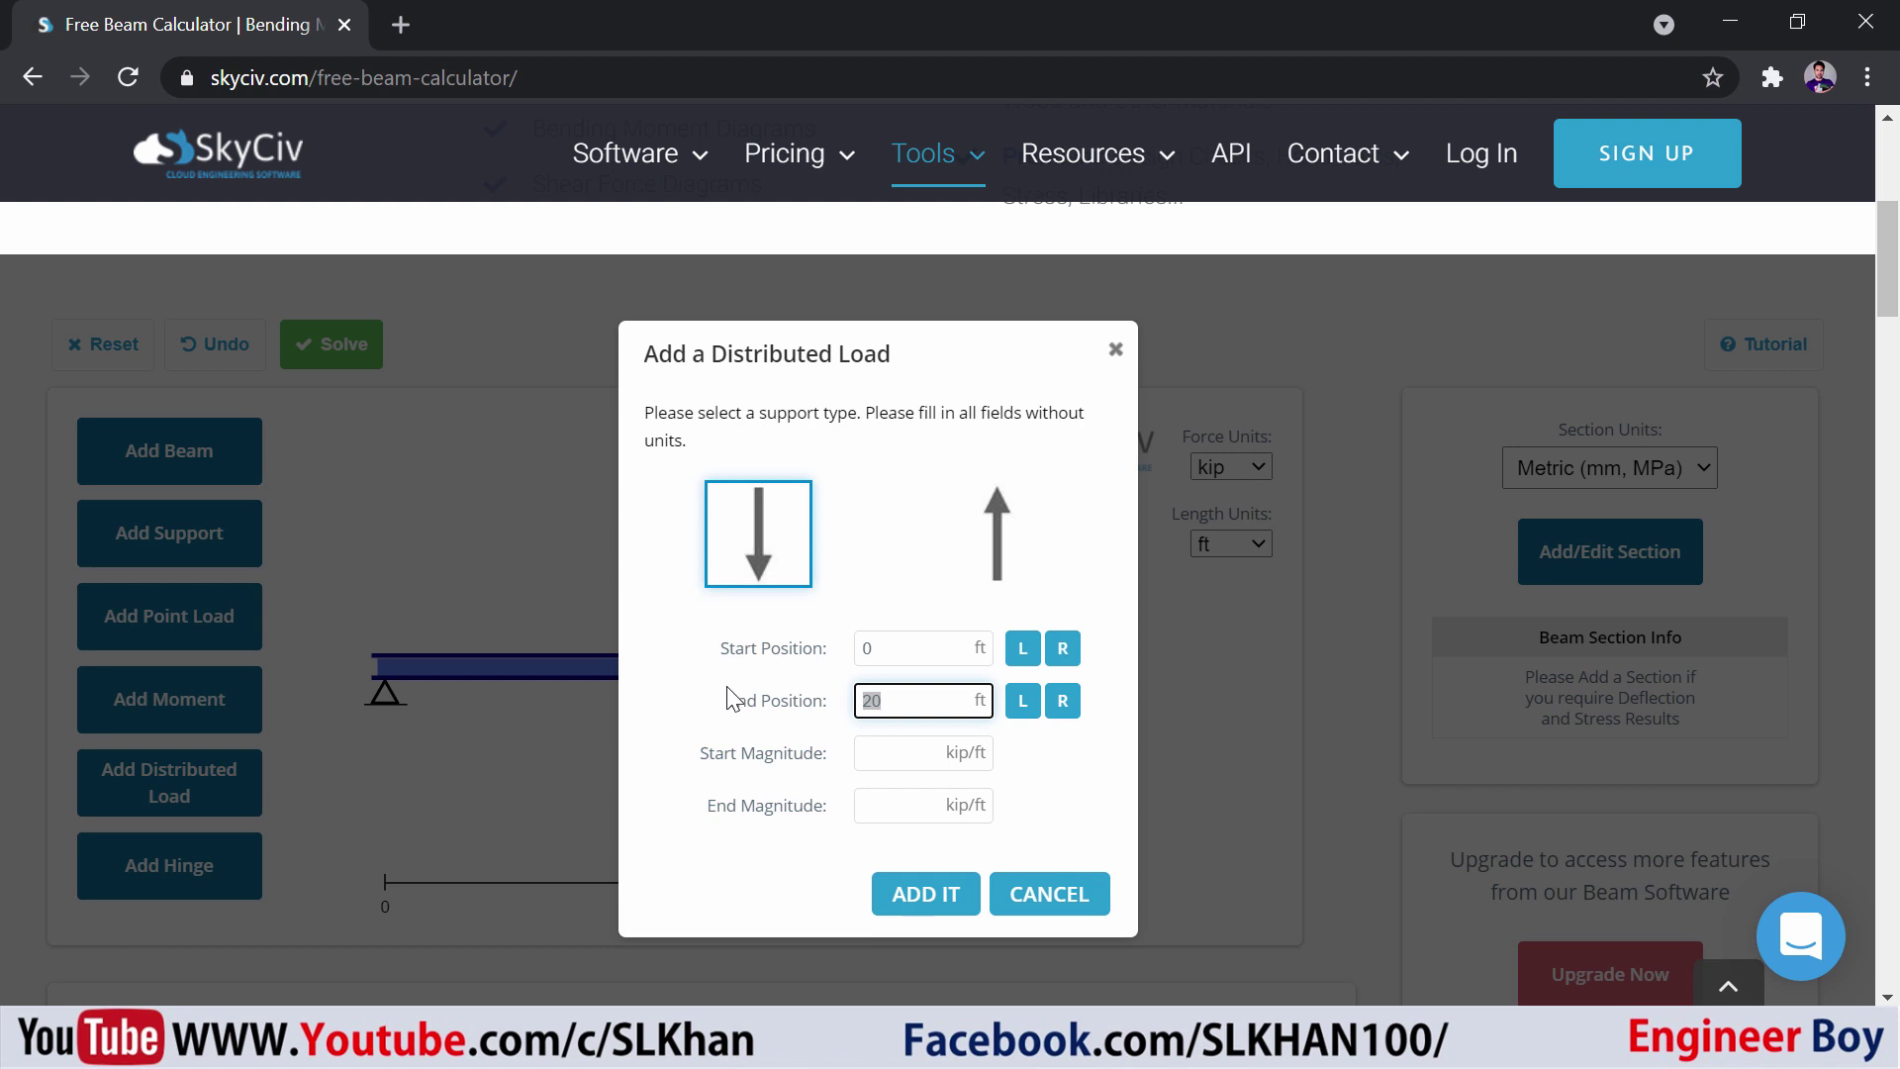
pyautogui.click(884, 755)
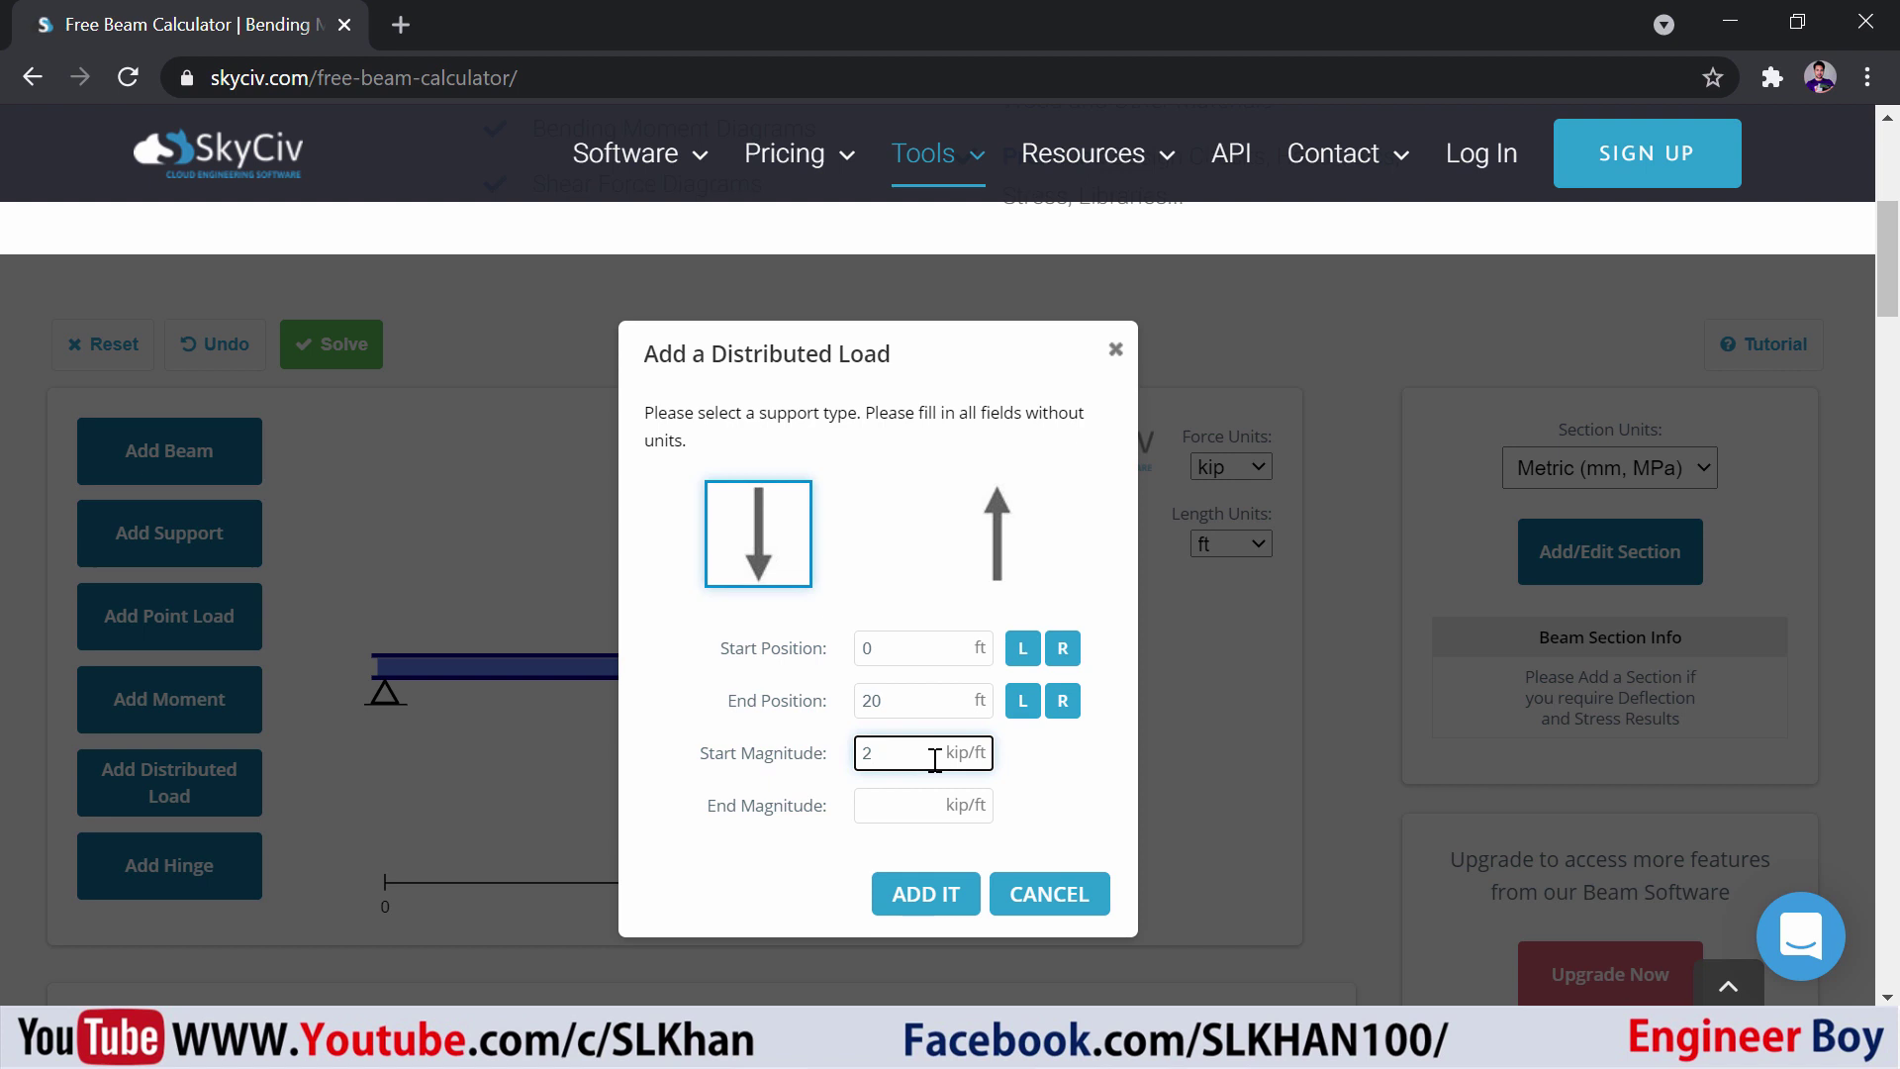
pyautogui.click(934, 800)
pyautogui.write('22')
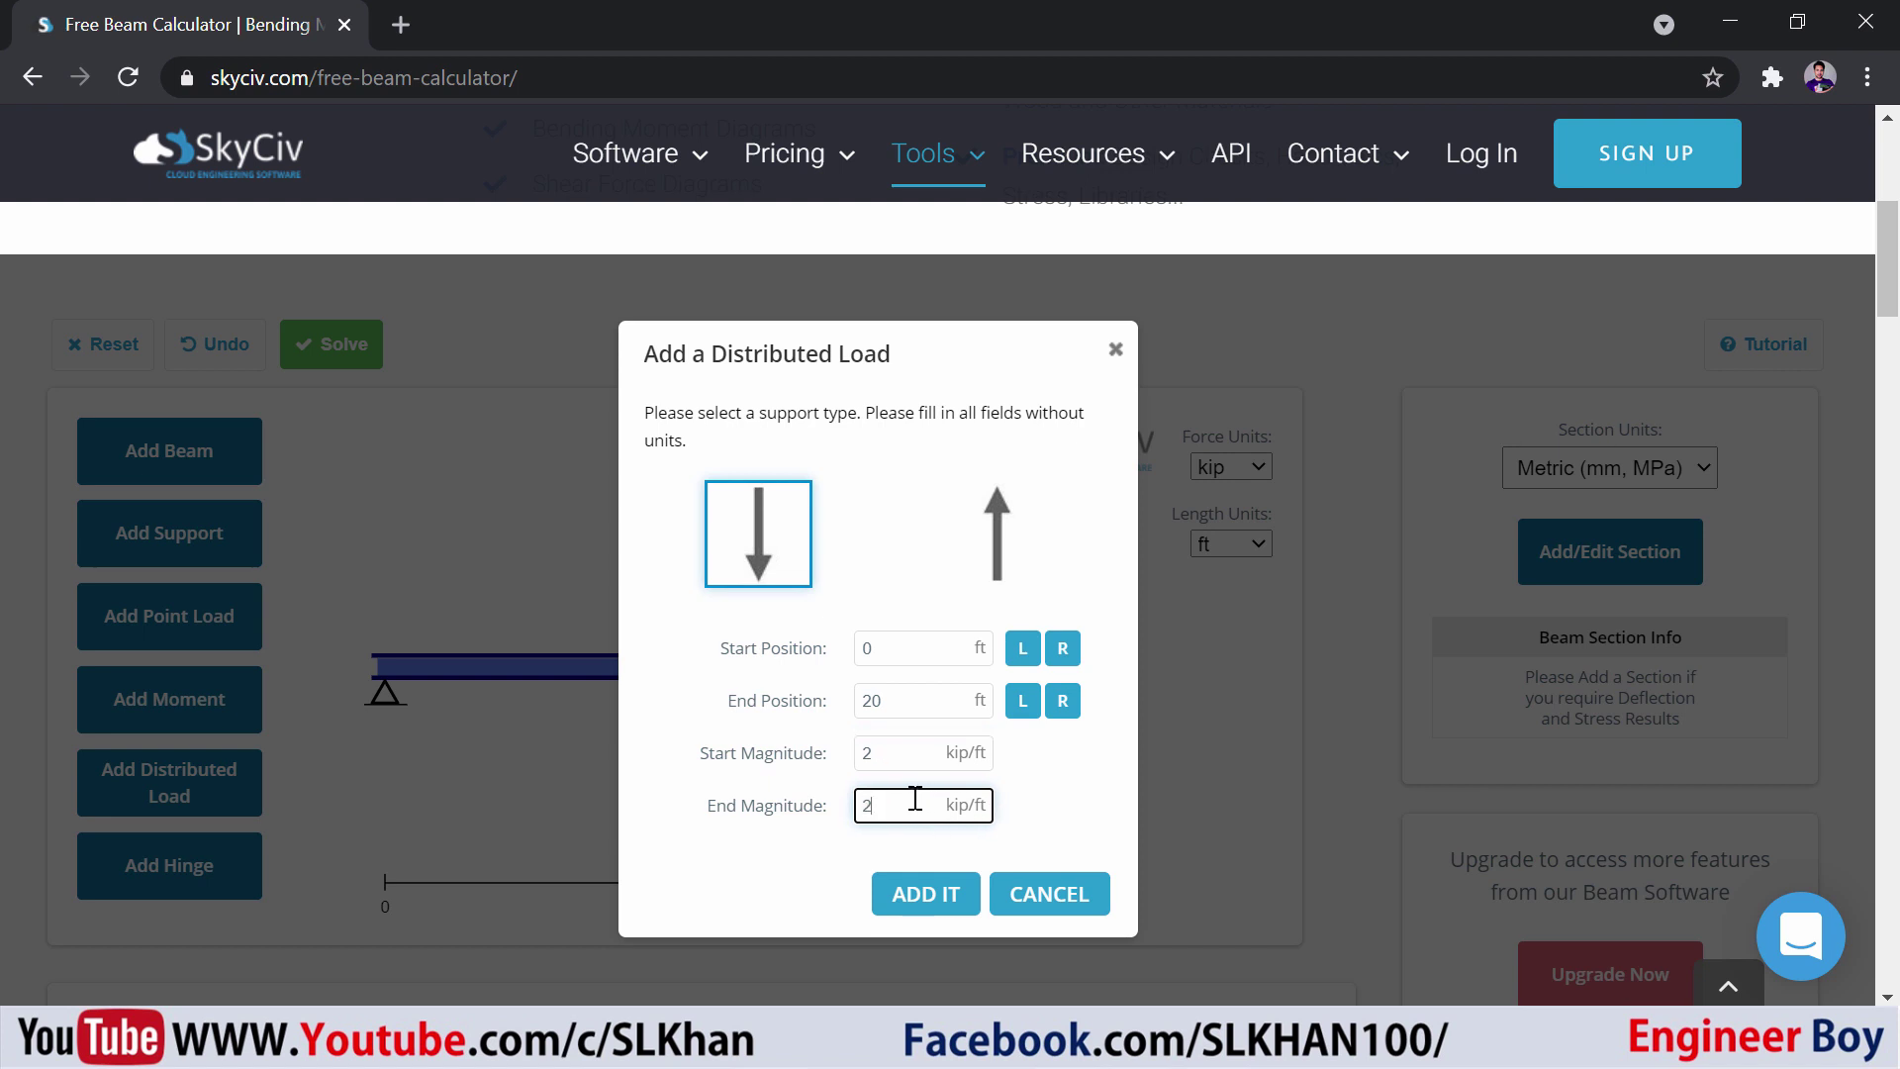
pyautogui.click(937, 895)
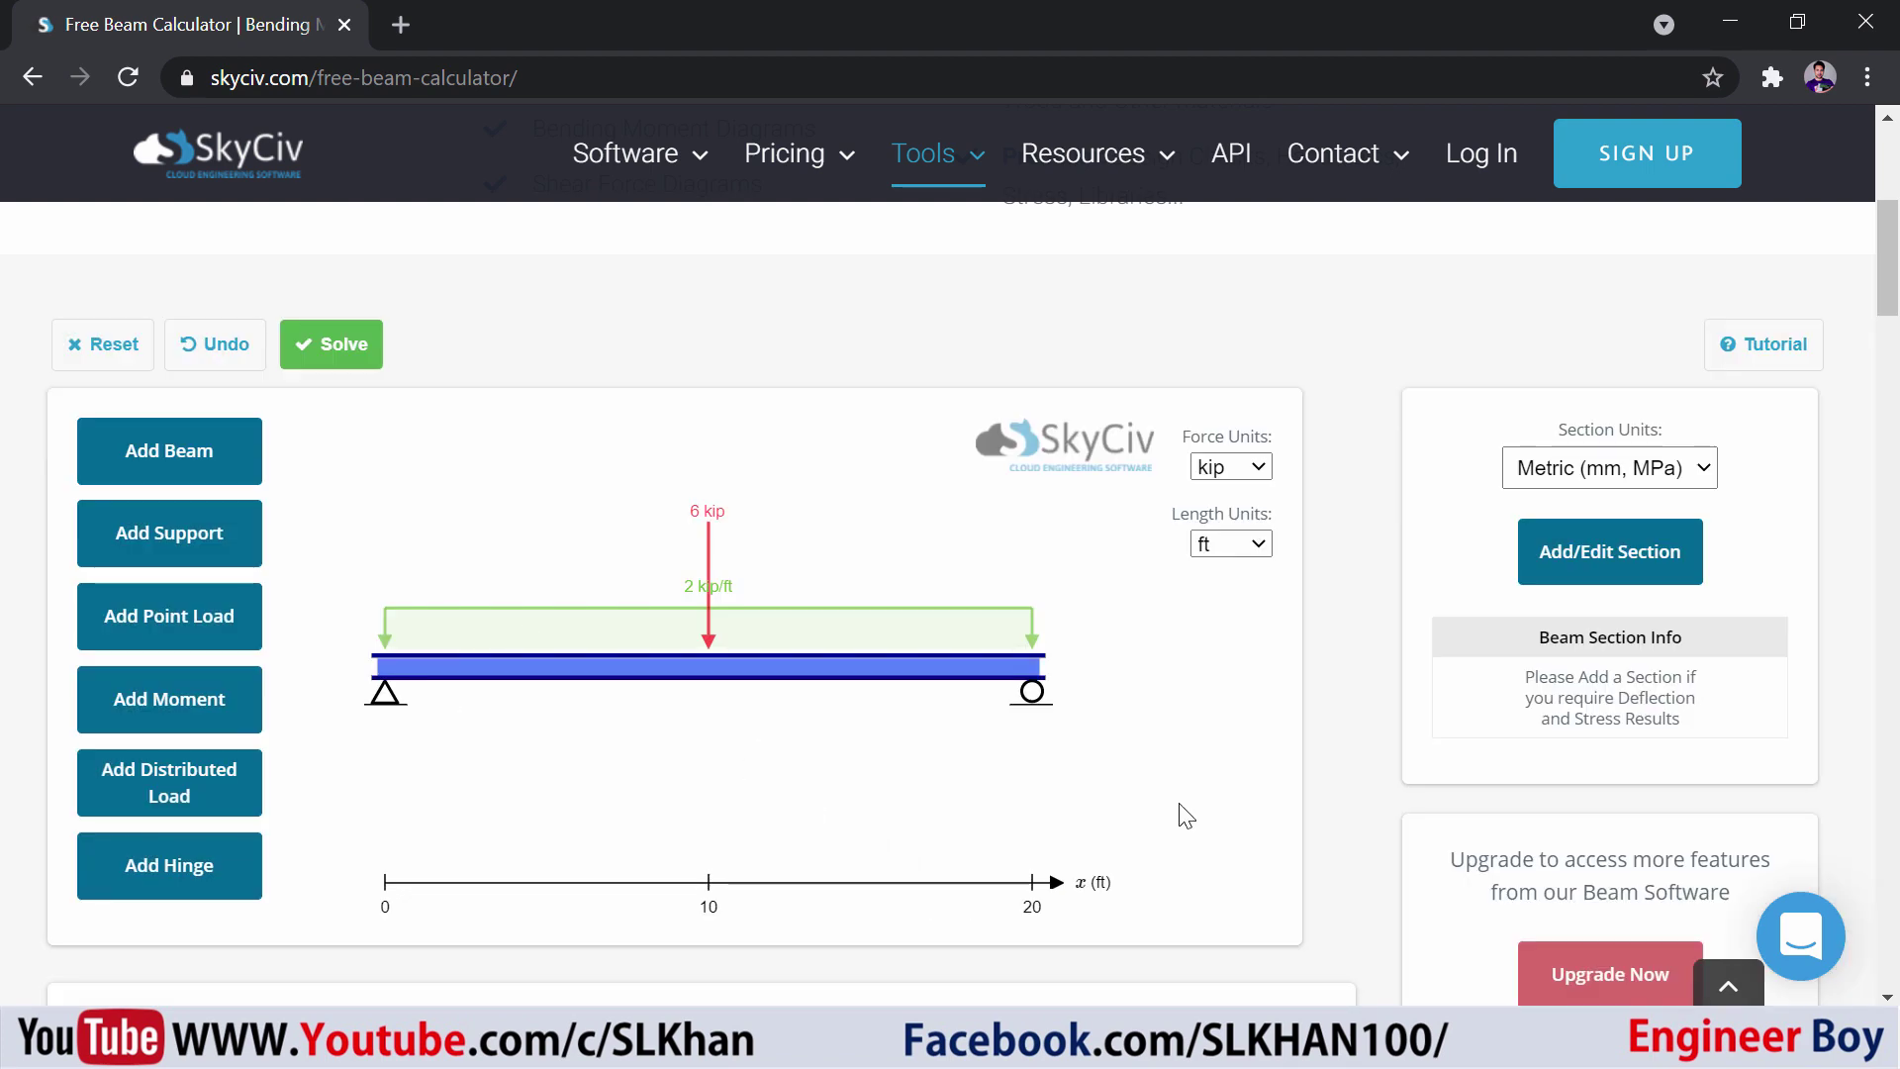
# Step: Solve the beam for reactions and diagrams
pyautogui.scroll(-5, 572, 593)
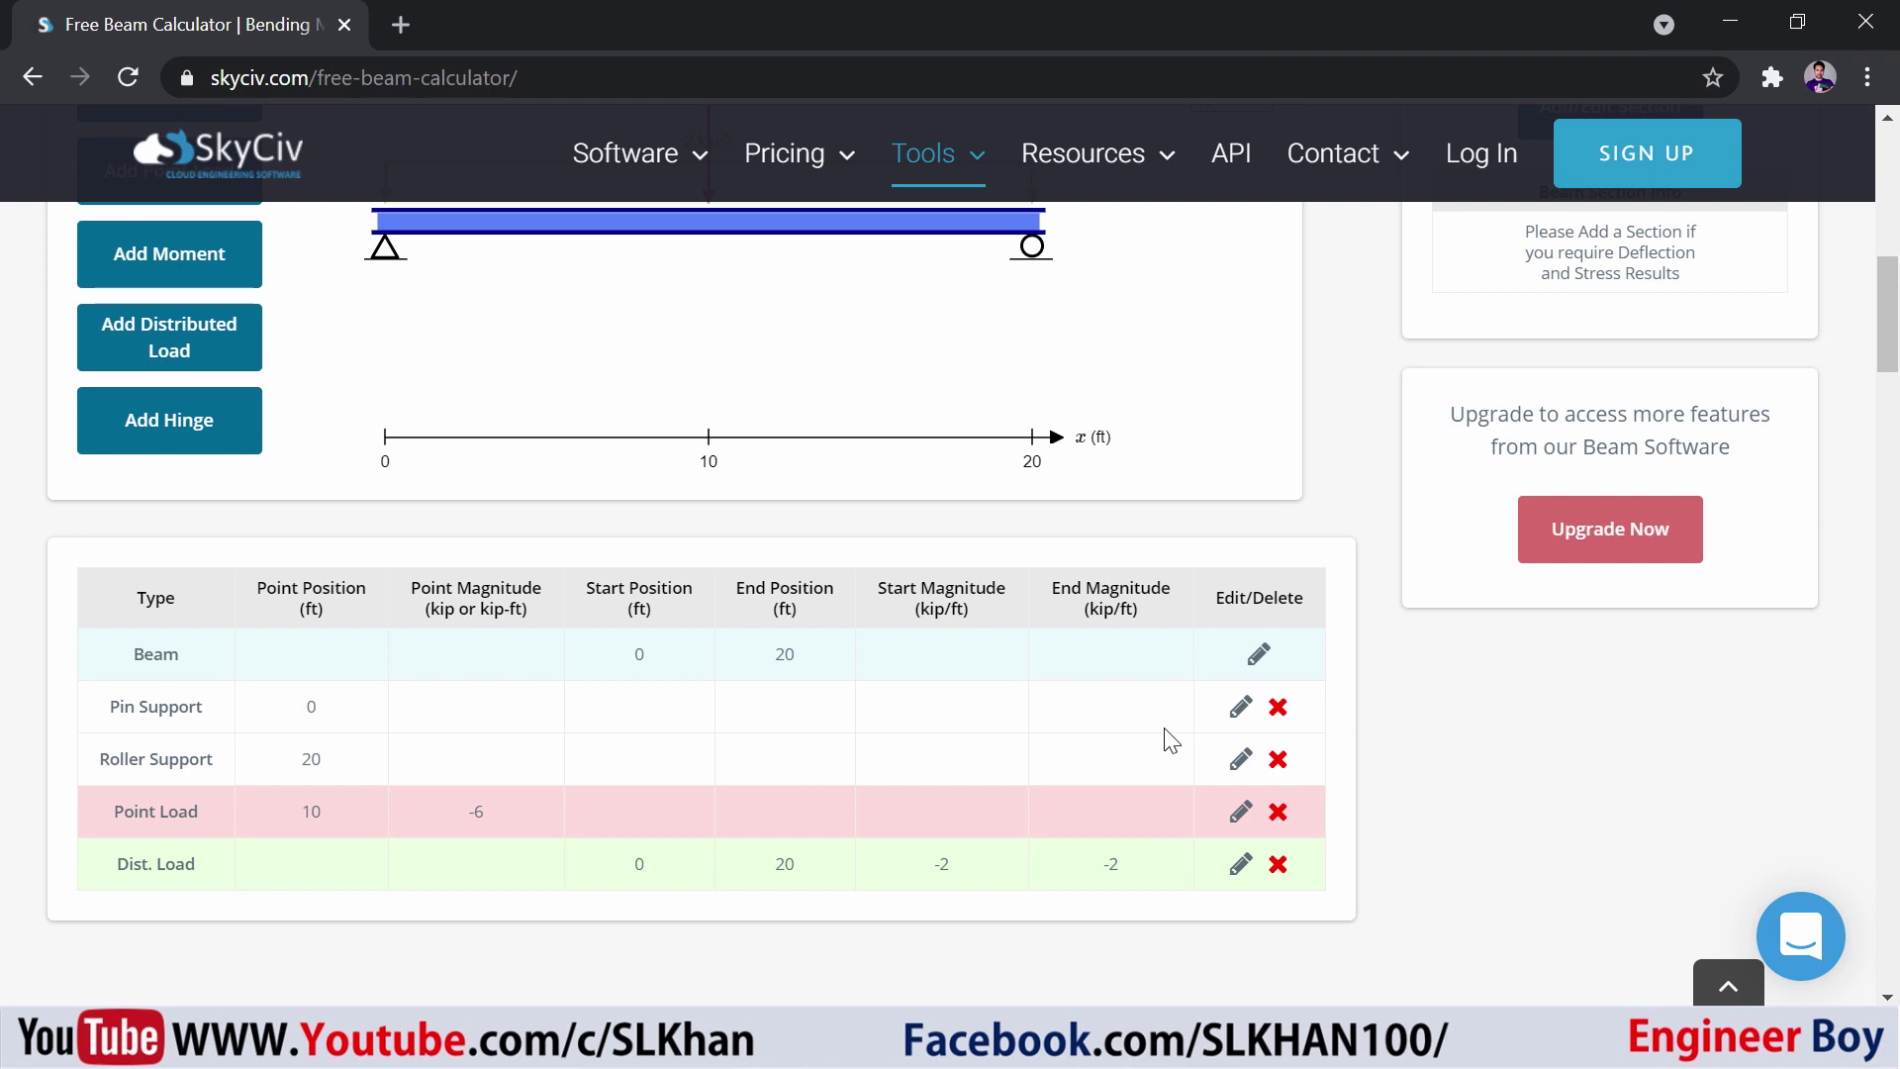
pyautogui.scroll(8, 1171, 742)
pyautogui.click(343, 638)
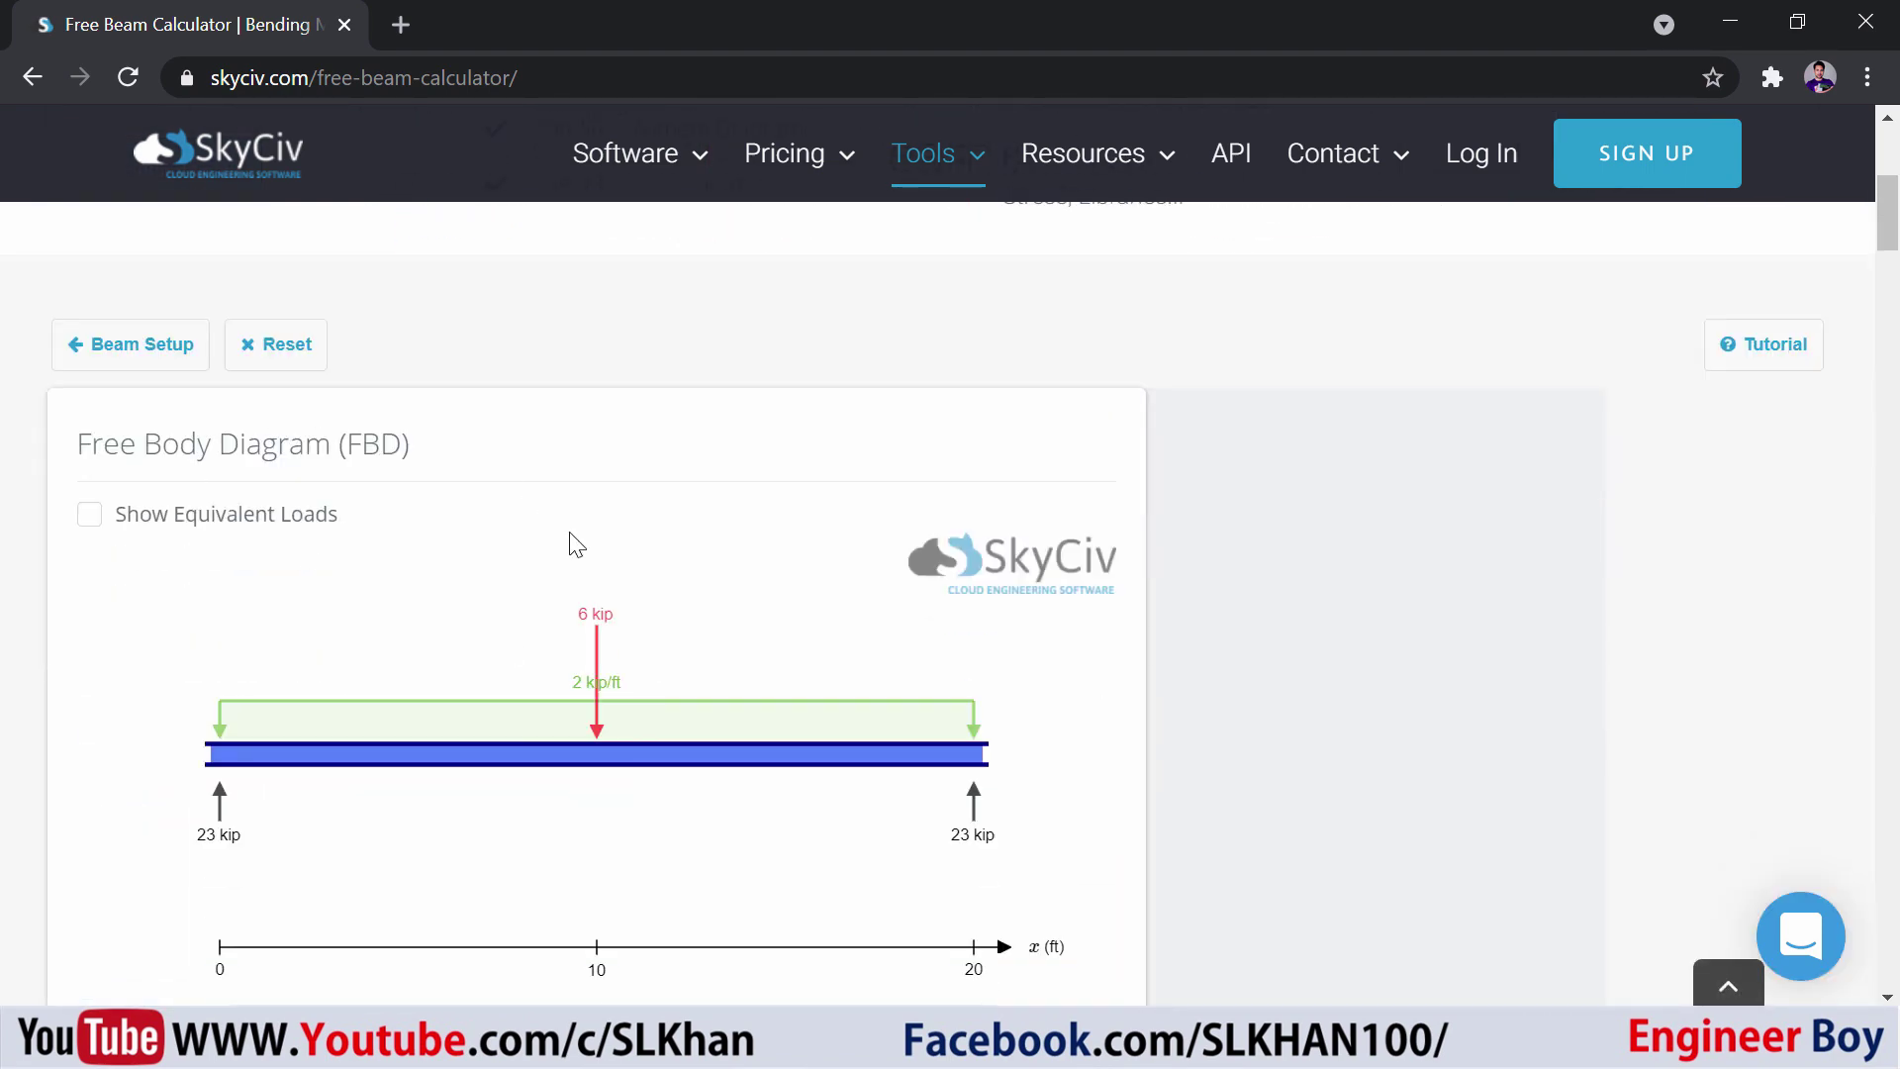
# Step: Review the FBD, SFD and BMD: 23 kip reactions, shear 23 to -23 kip, 130 kip-ft peak moment
pyautogui.scroll(-7, 644, 590)
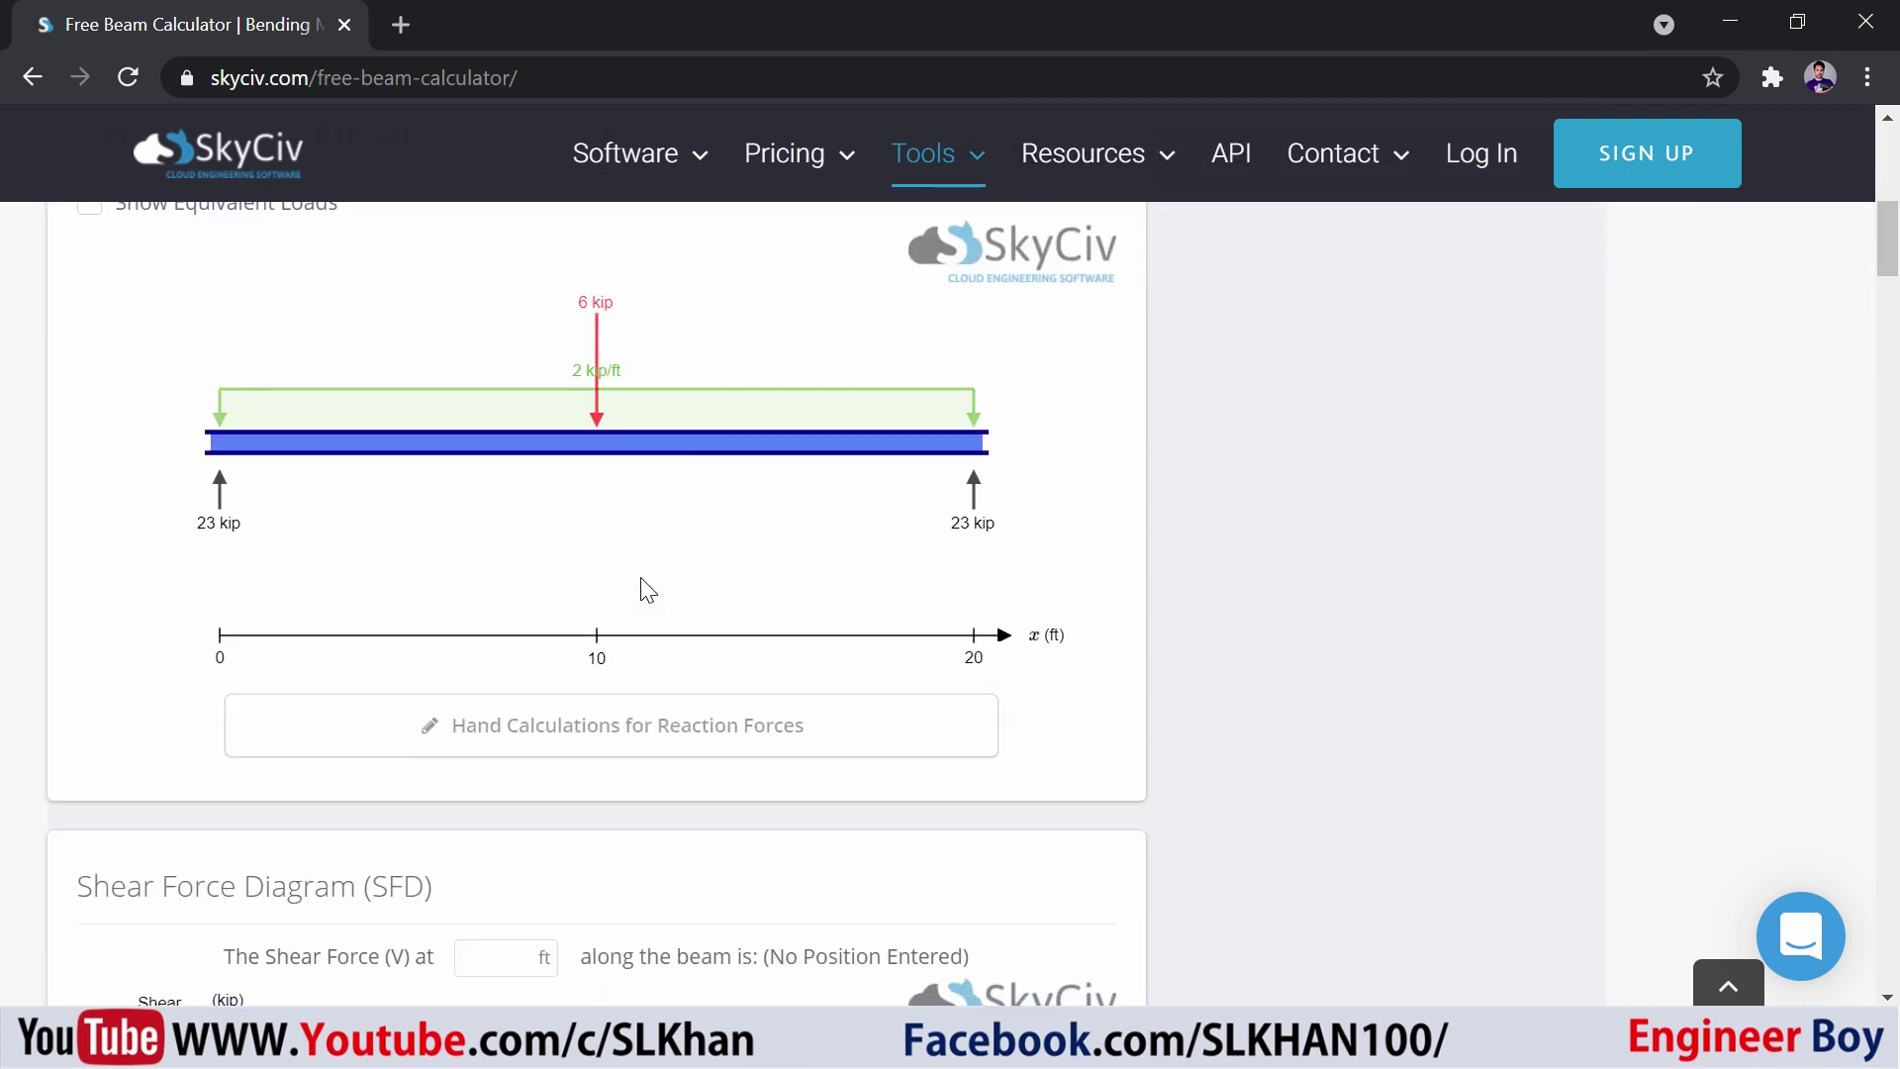
pyautogui.scroll(-2, 615, 589)
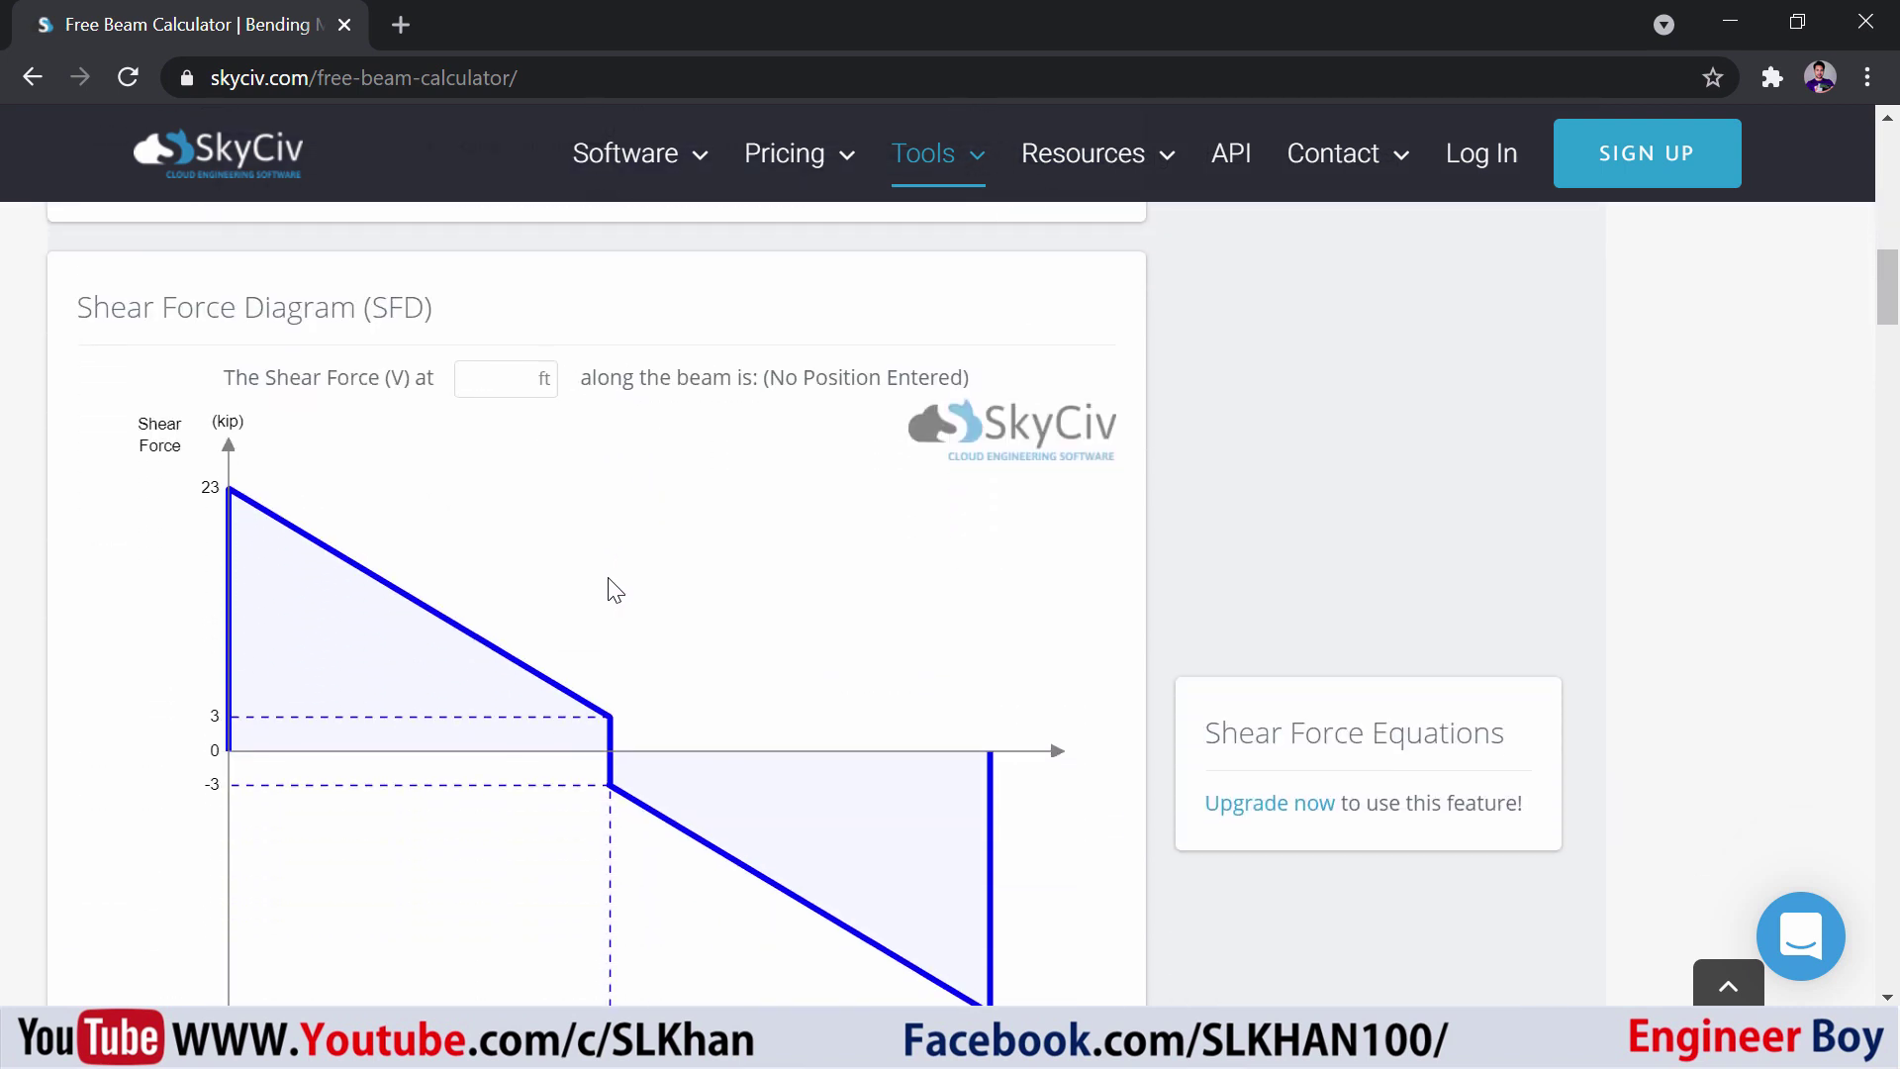
pyautogui.scroll(-3, 614, 590)
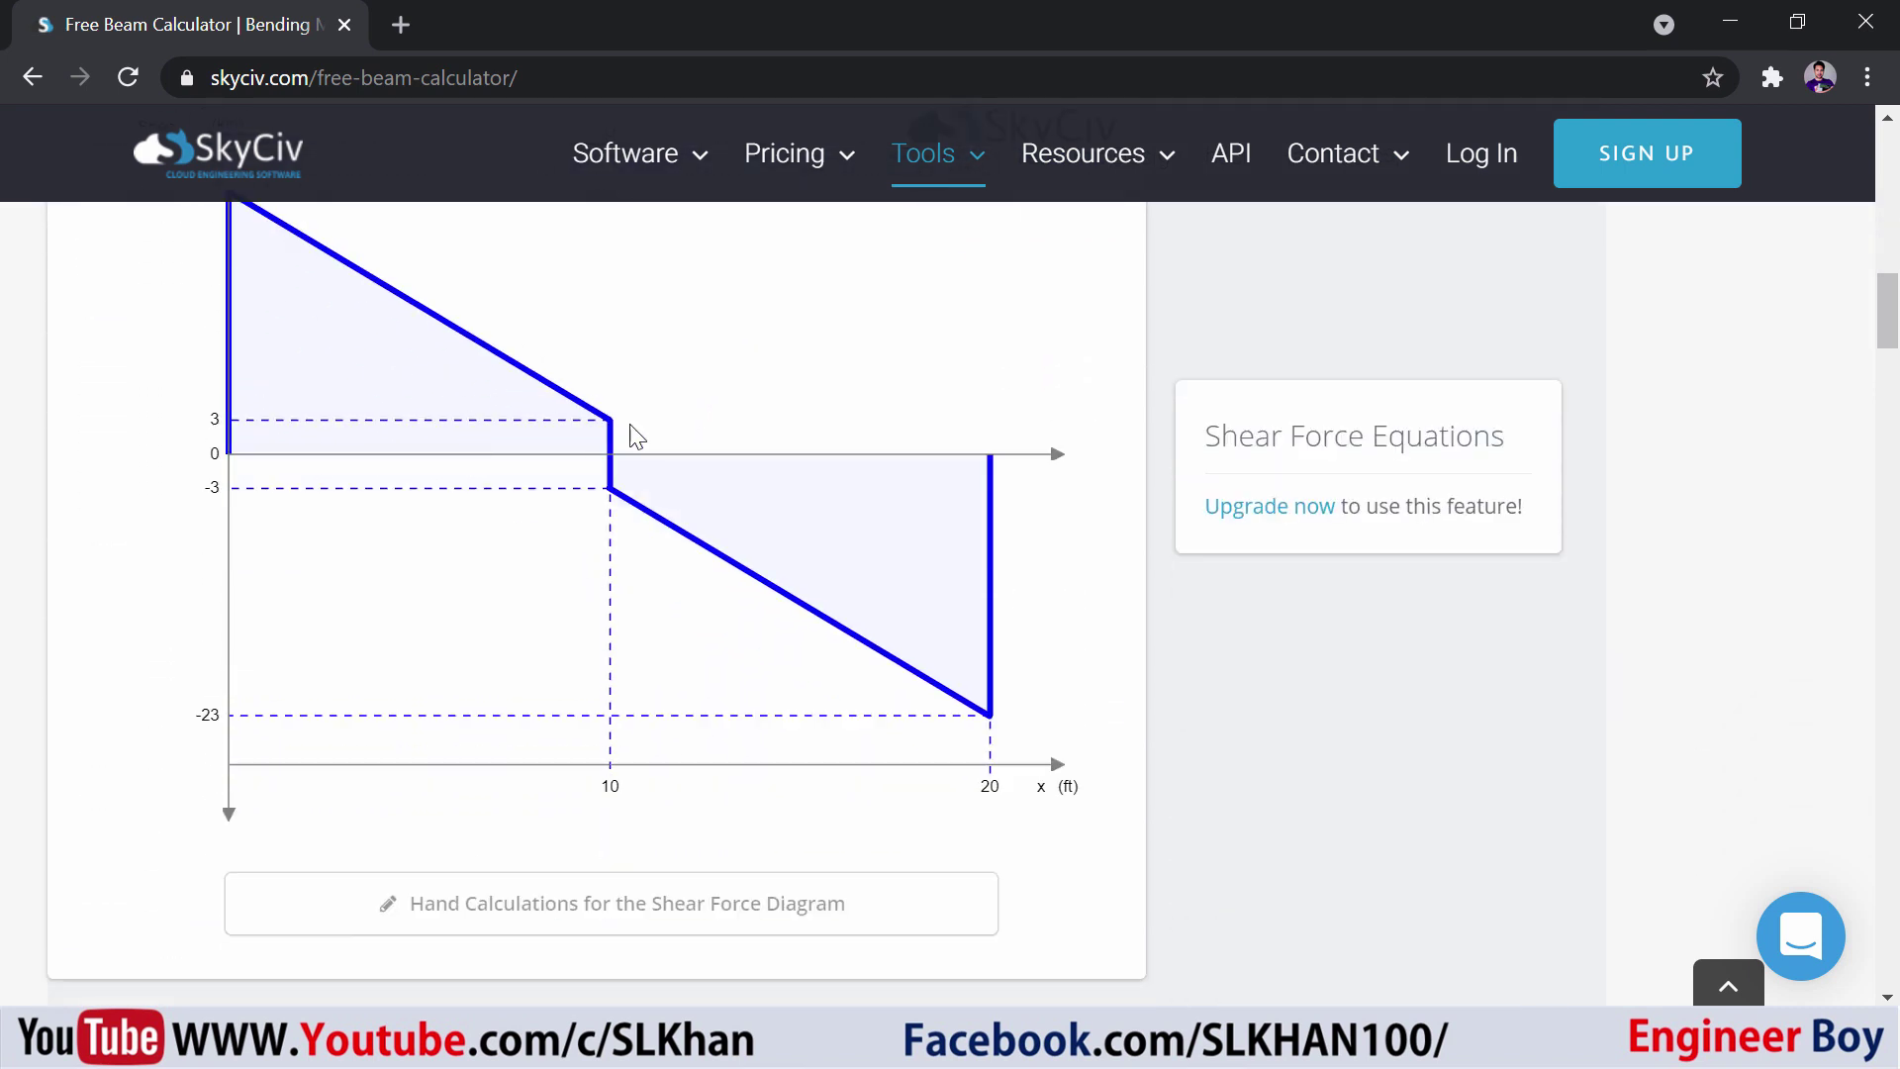
pyautogui.scroll(-3, 794, 544)
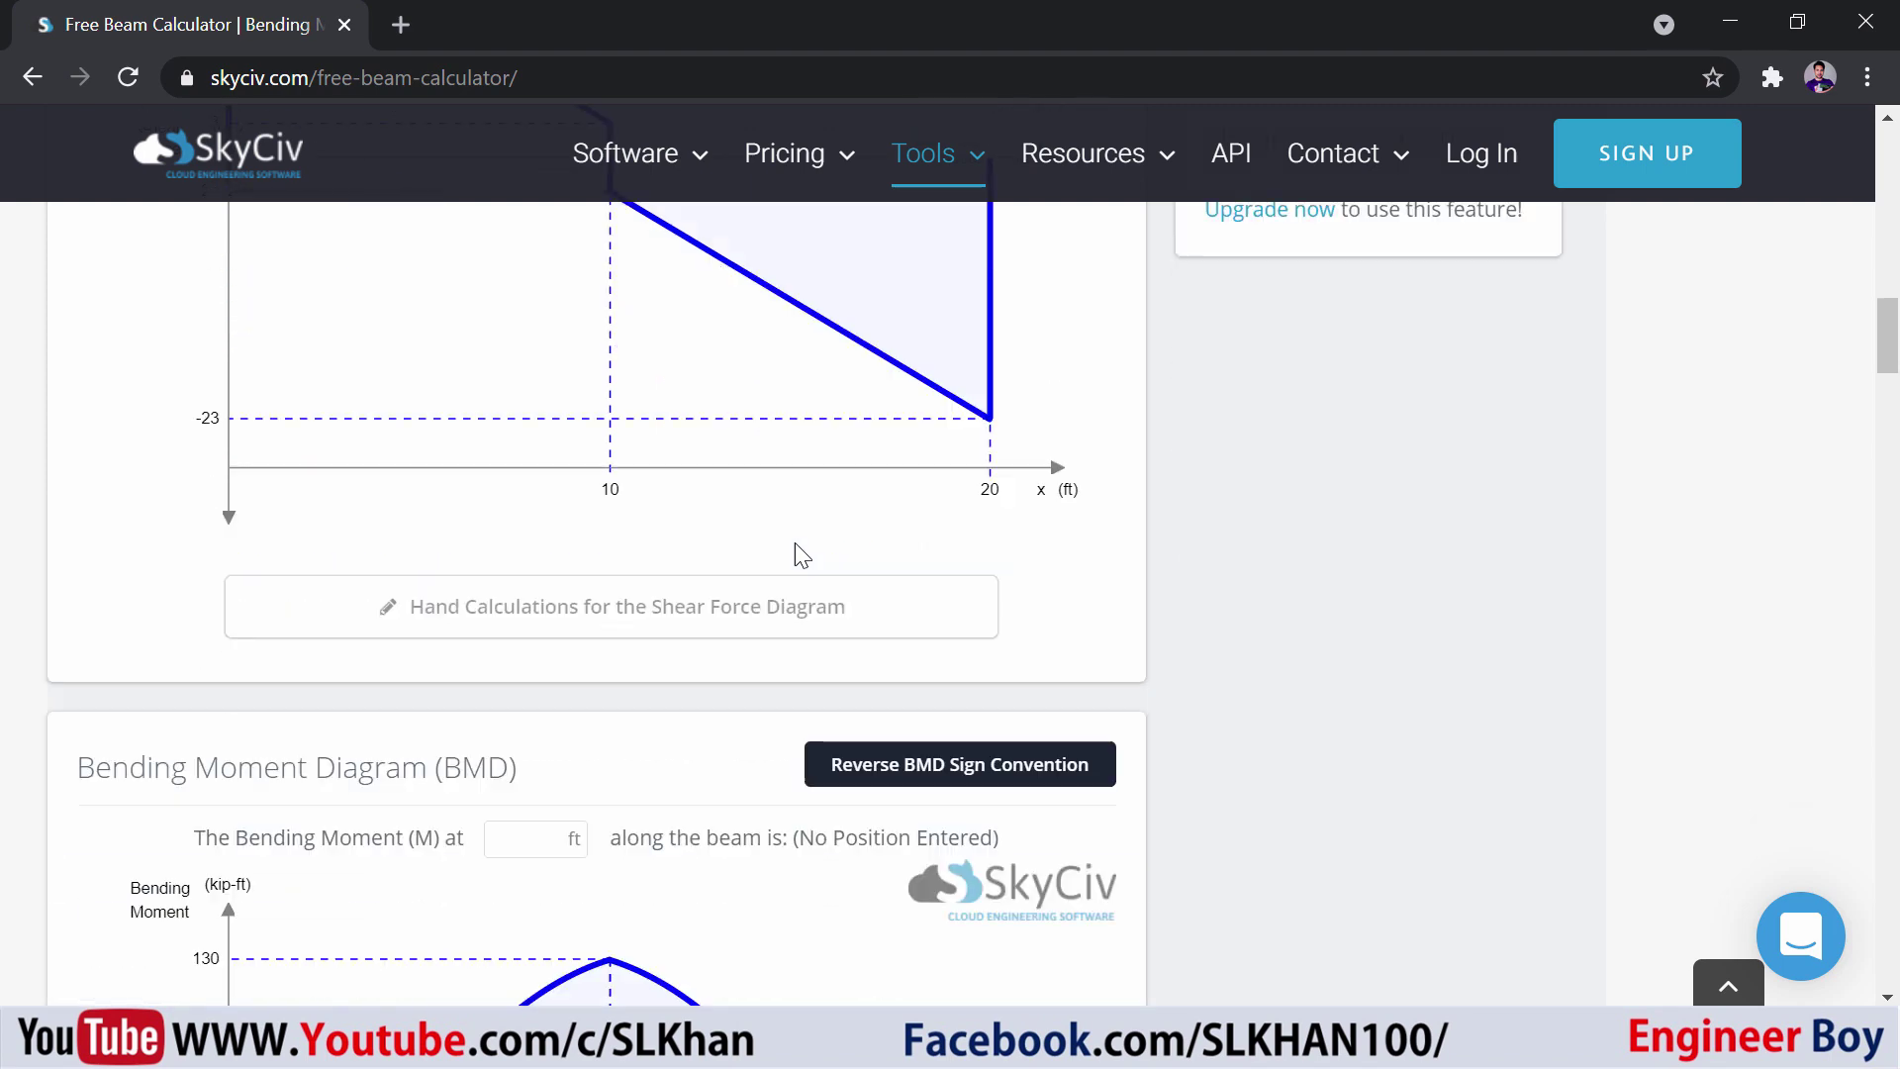
pyautogui.scroll(-1, 782, 542)
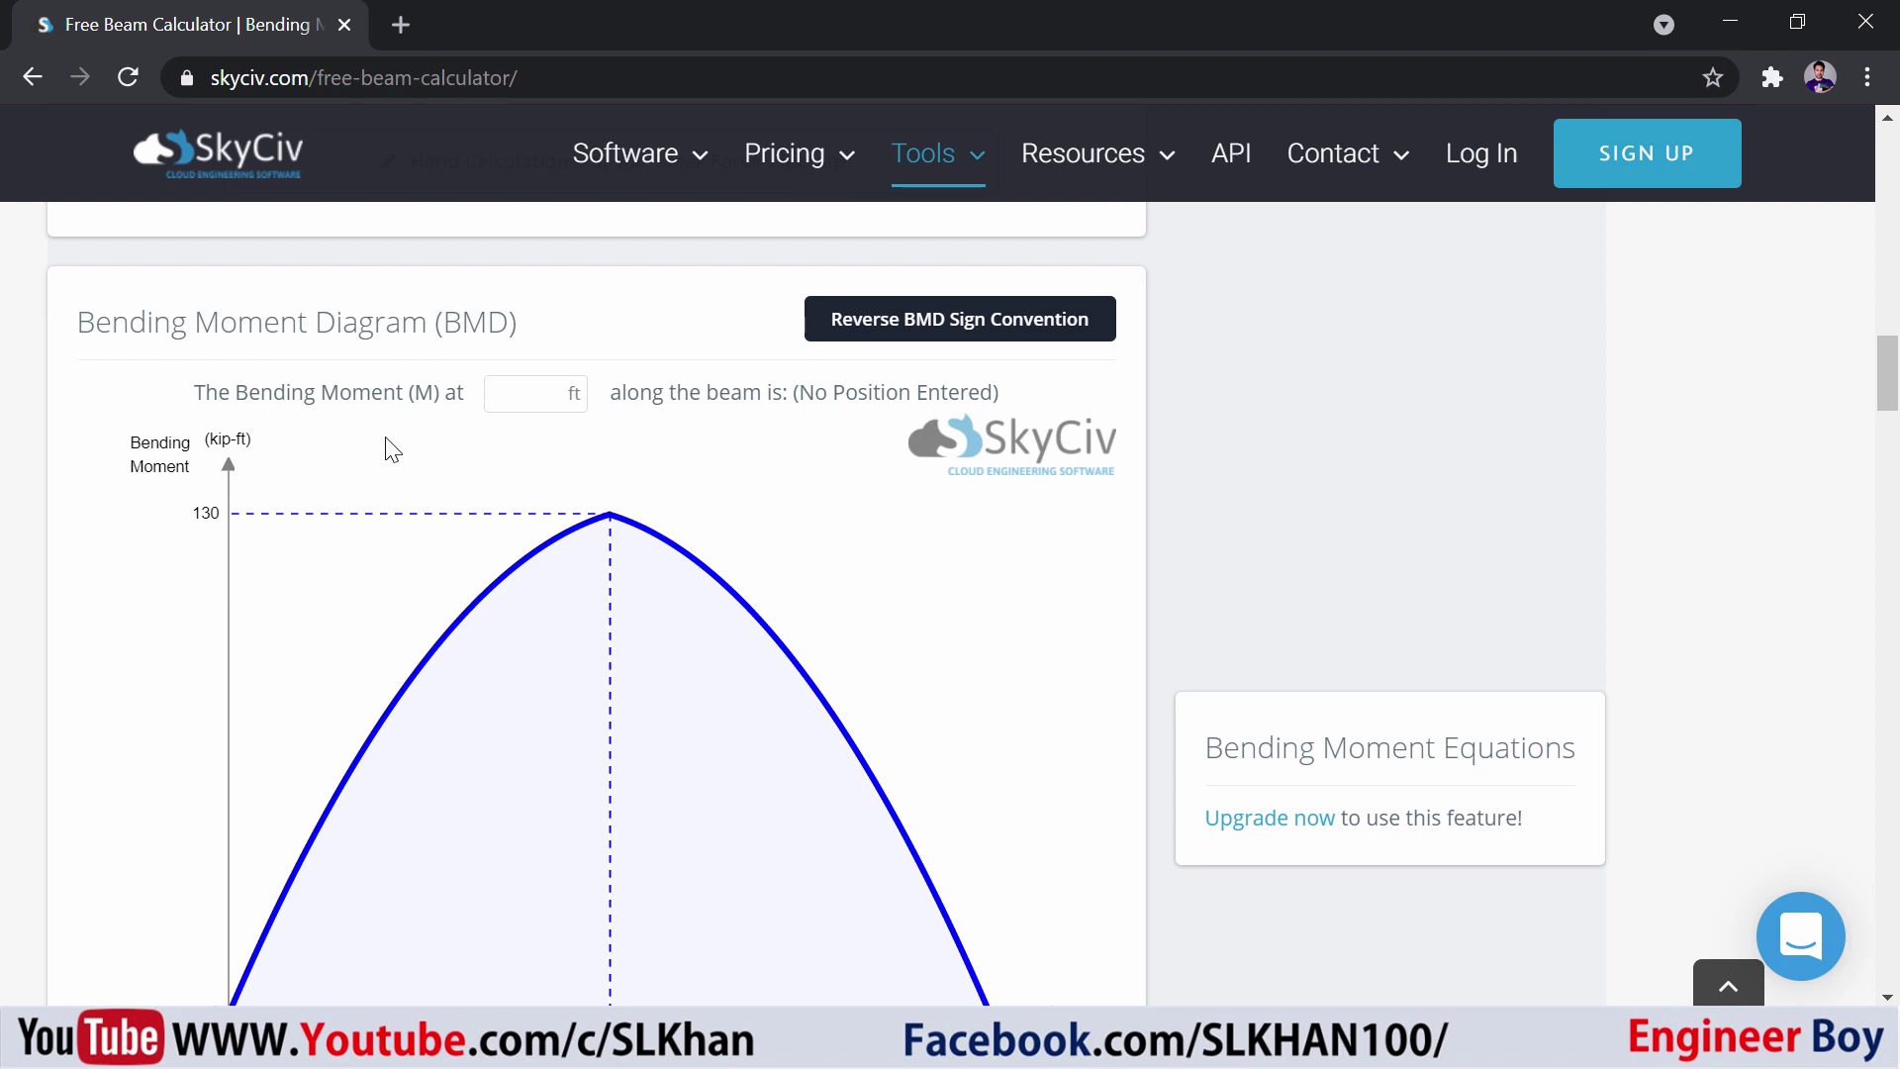
pyautogui.scroll(-1, 393, 450)
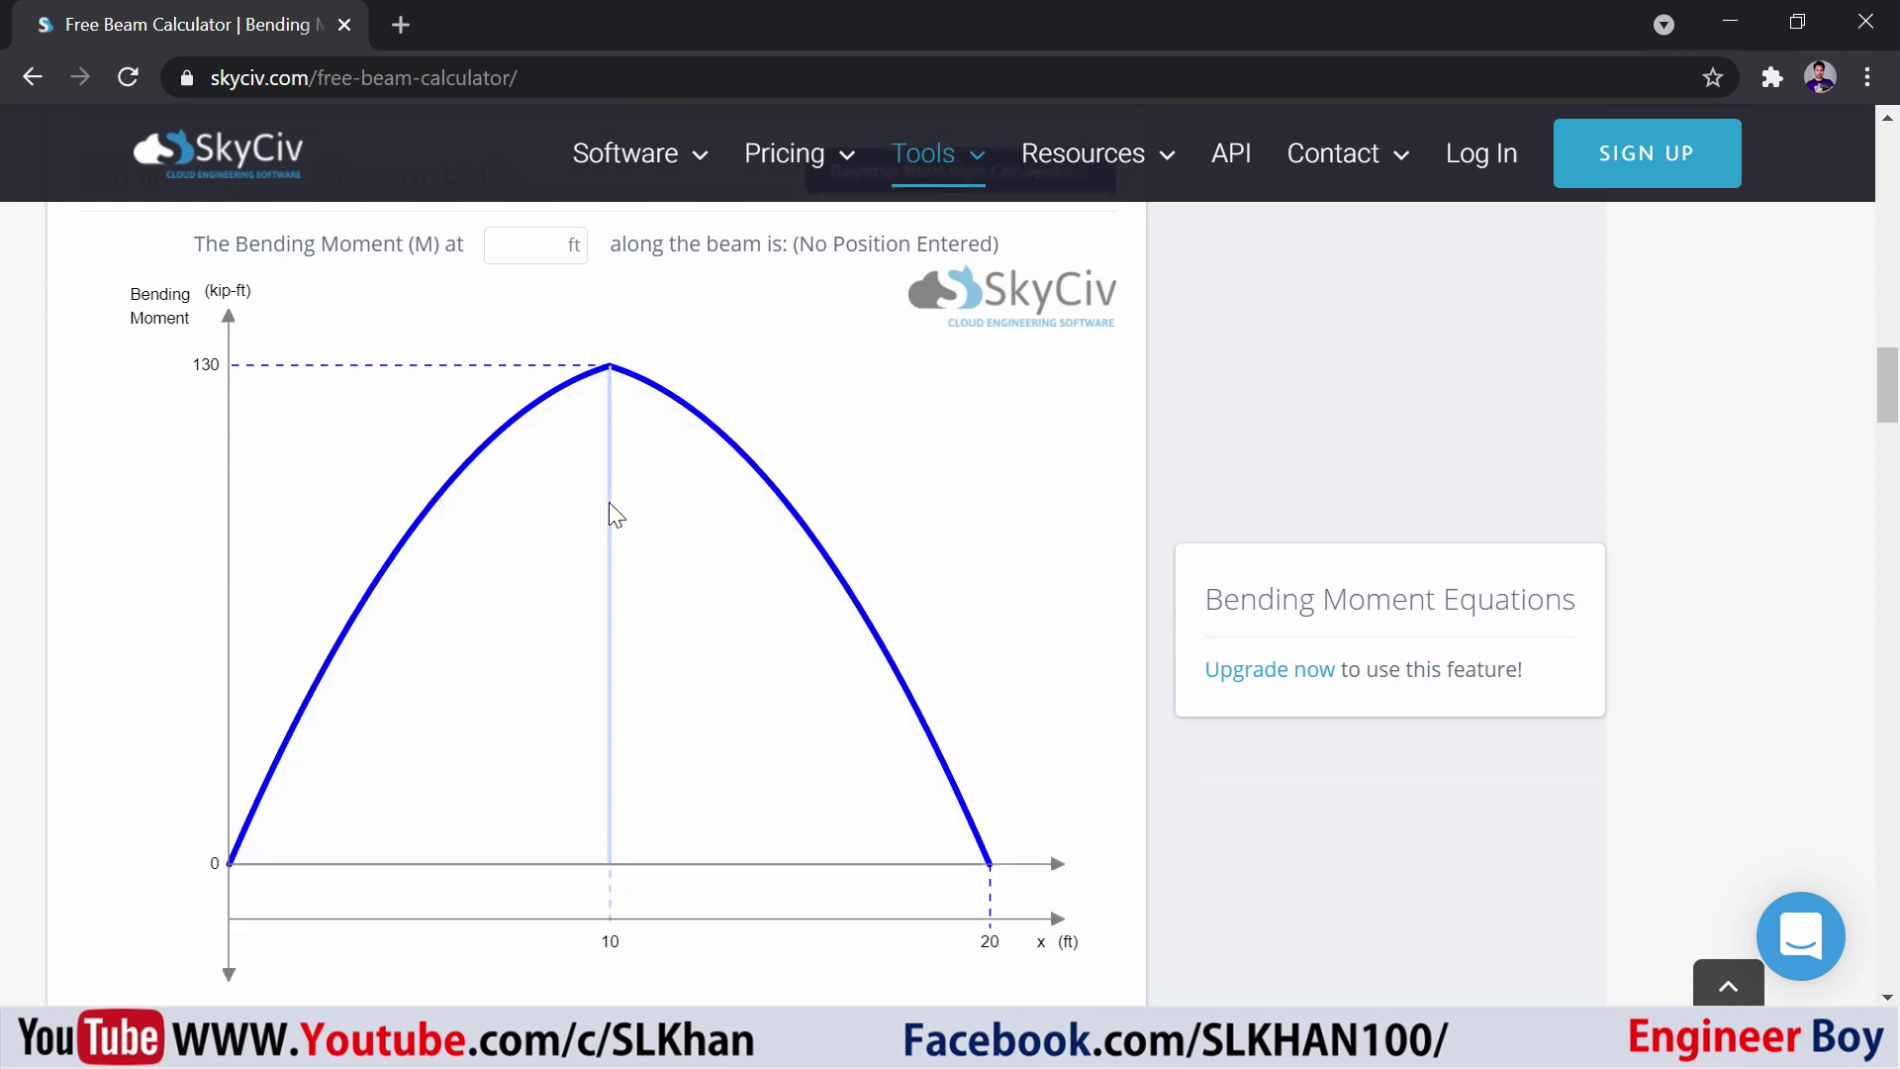
pyautogui.scroll(-2, 650, 506)
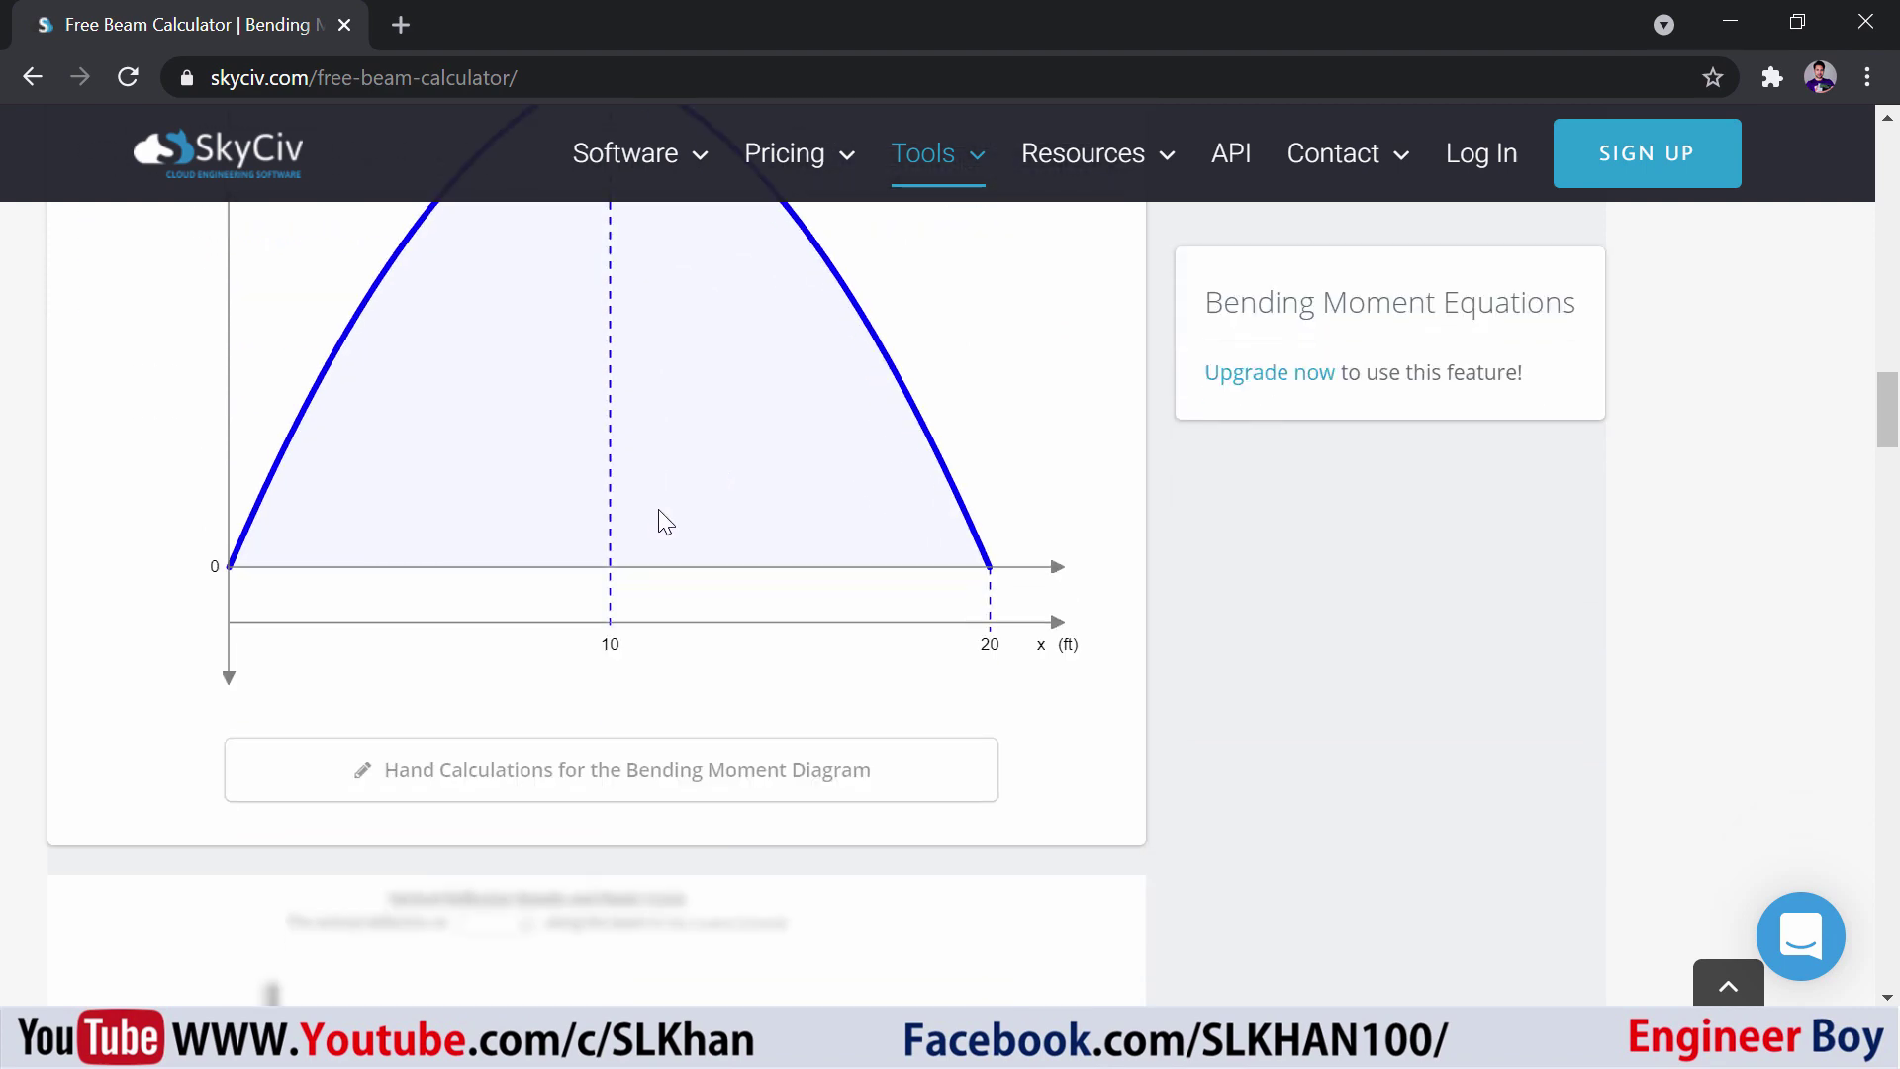
pyautogui.scroll(15, 657, 508)
pyautogui.moveTo(954, 228)
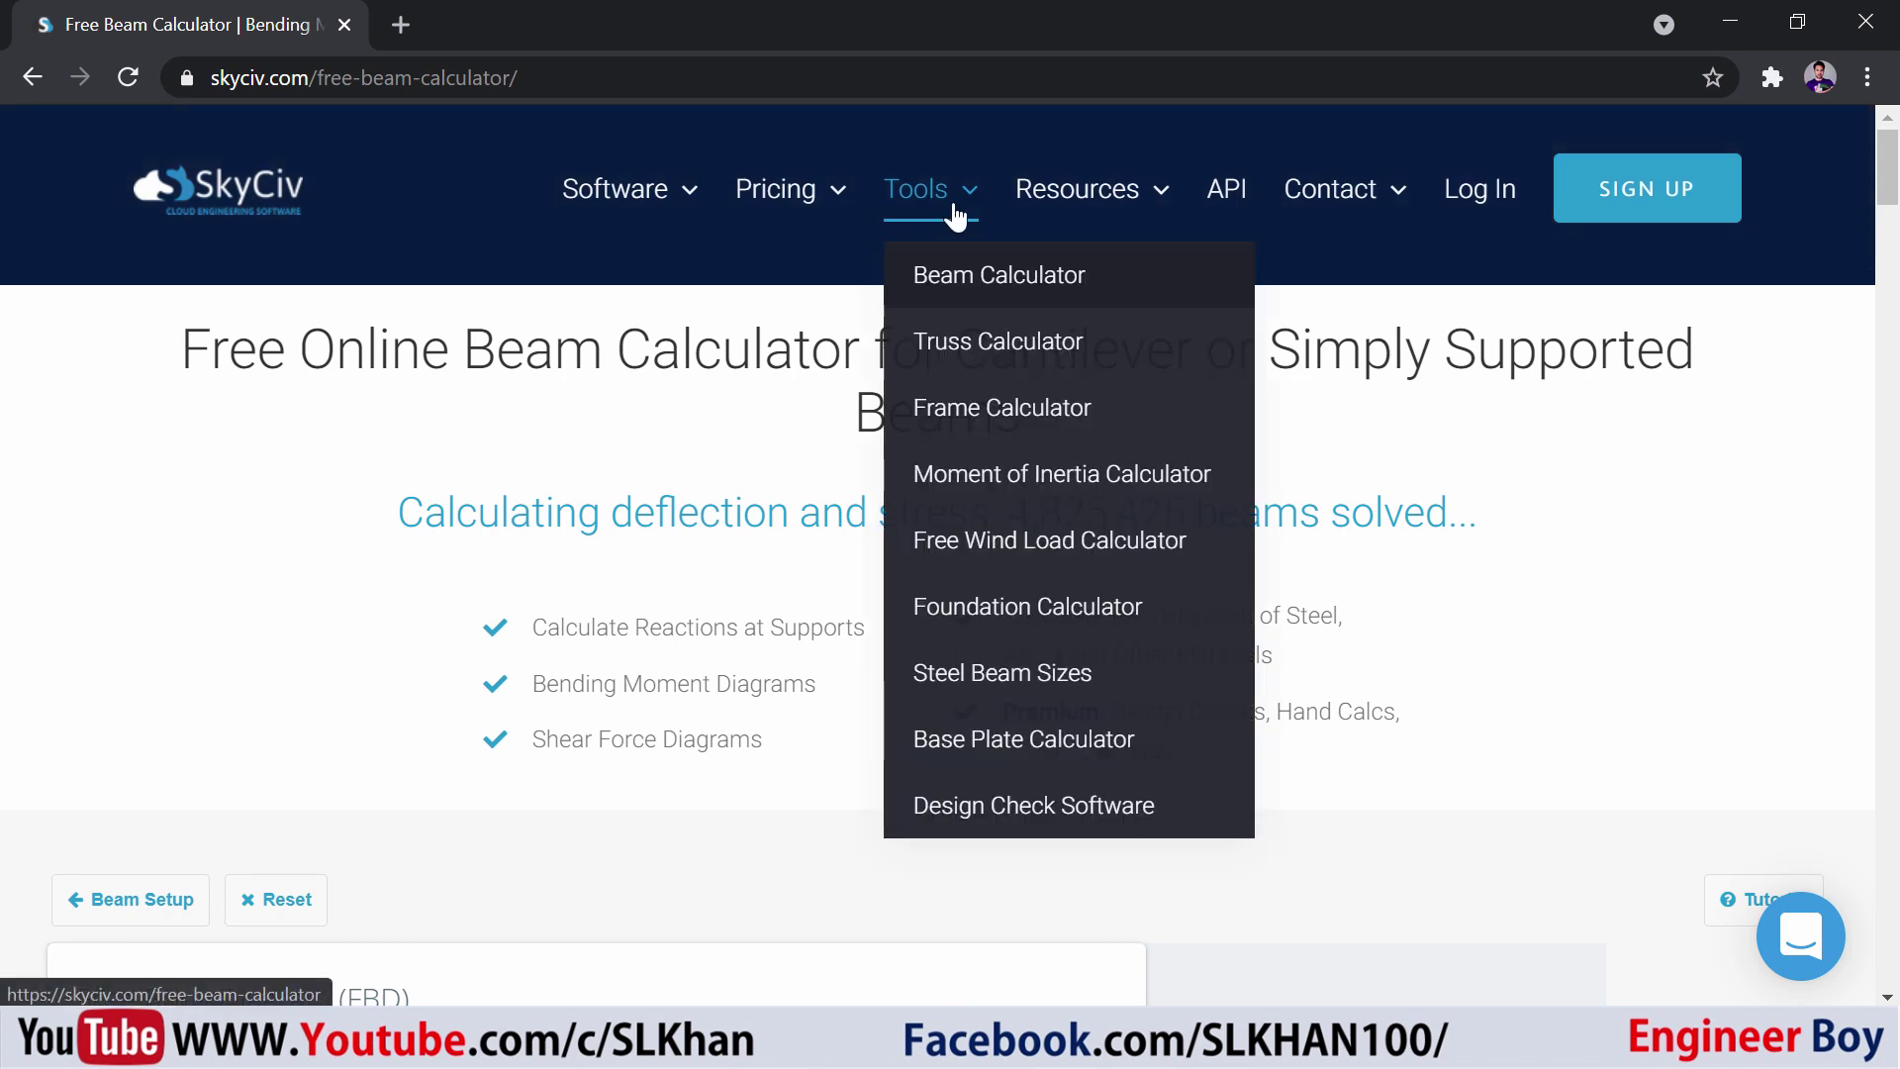